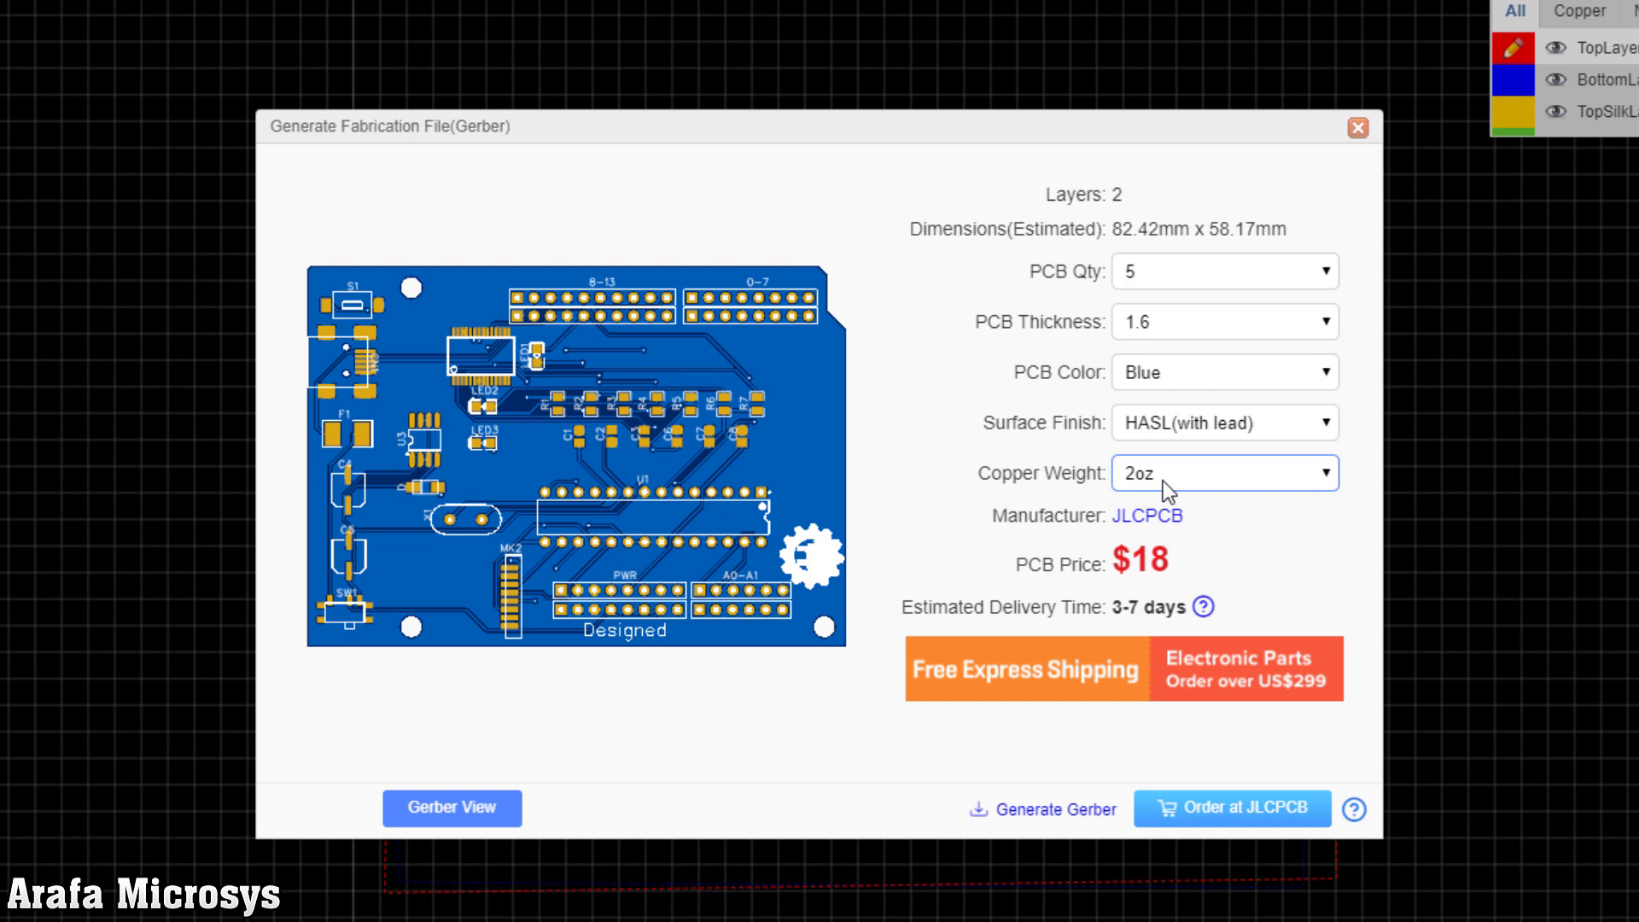
Step: Set the copper weight to 1oz and send the generated order data to JLCPCB
click(1163, 479)
click(1159, 500)
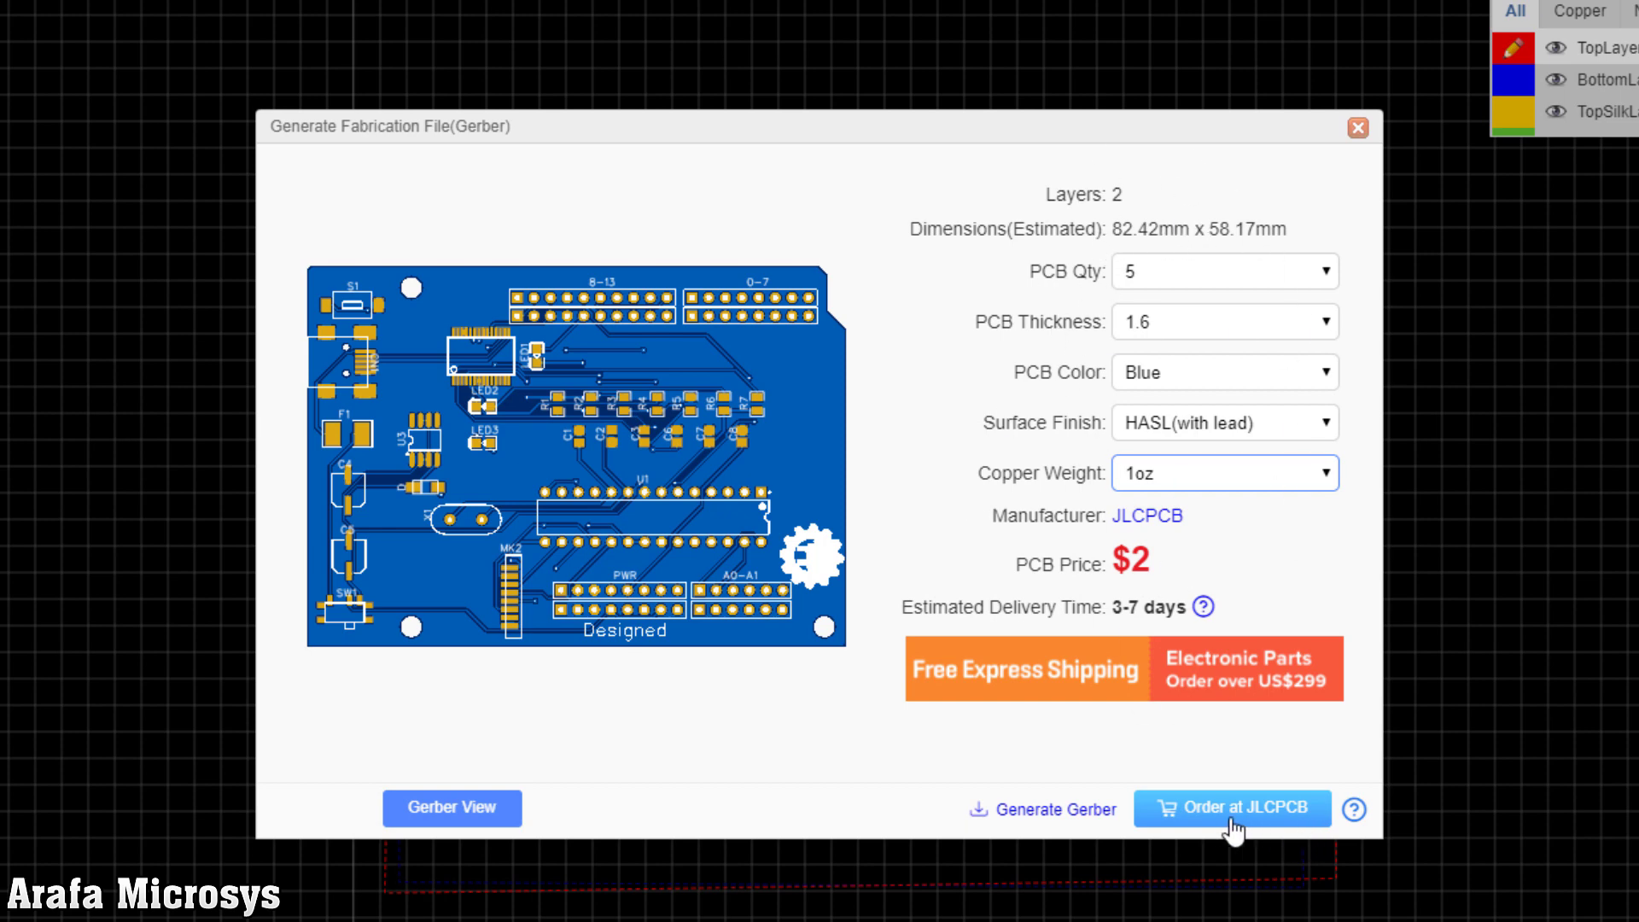
click(1260, 822)
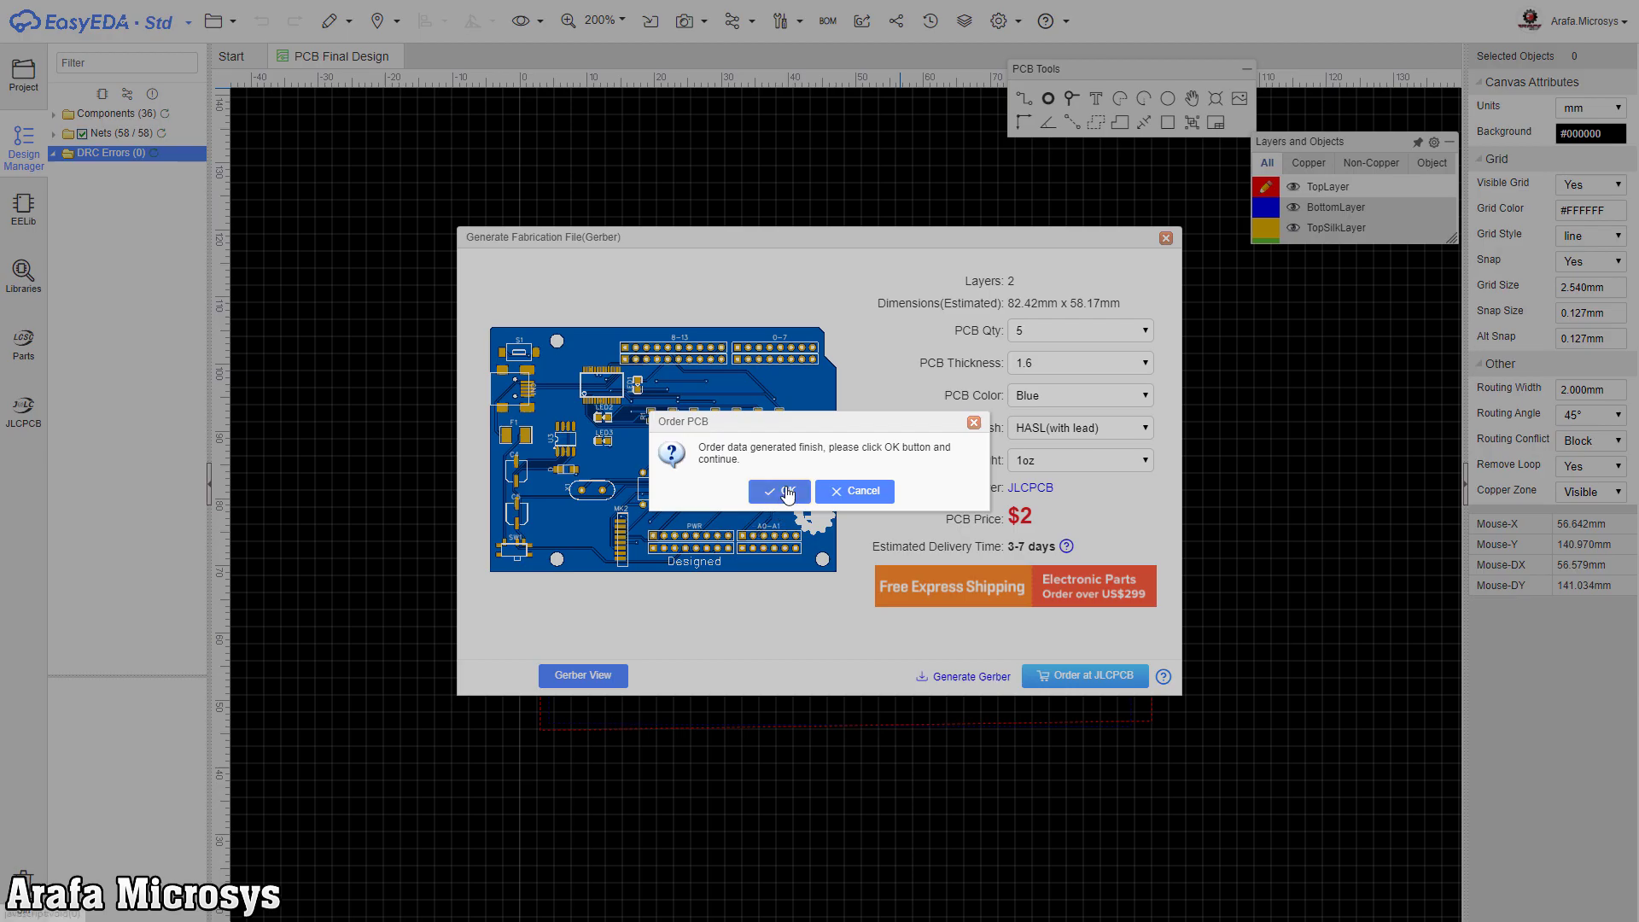
click(781, 491)
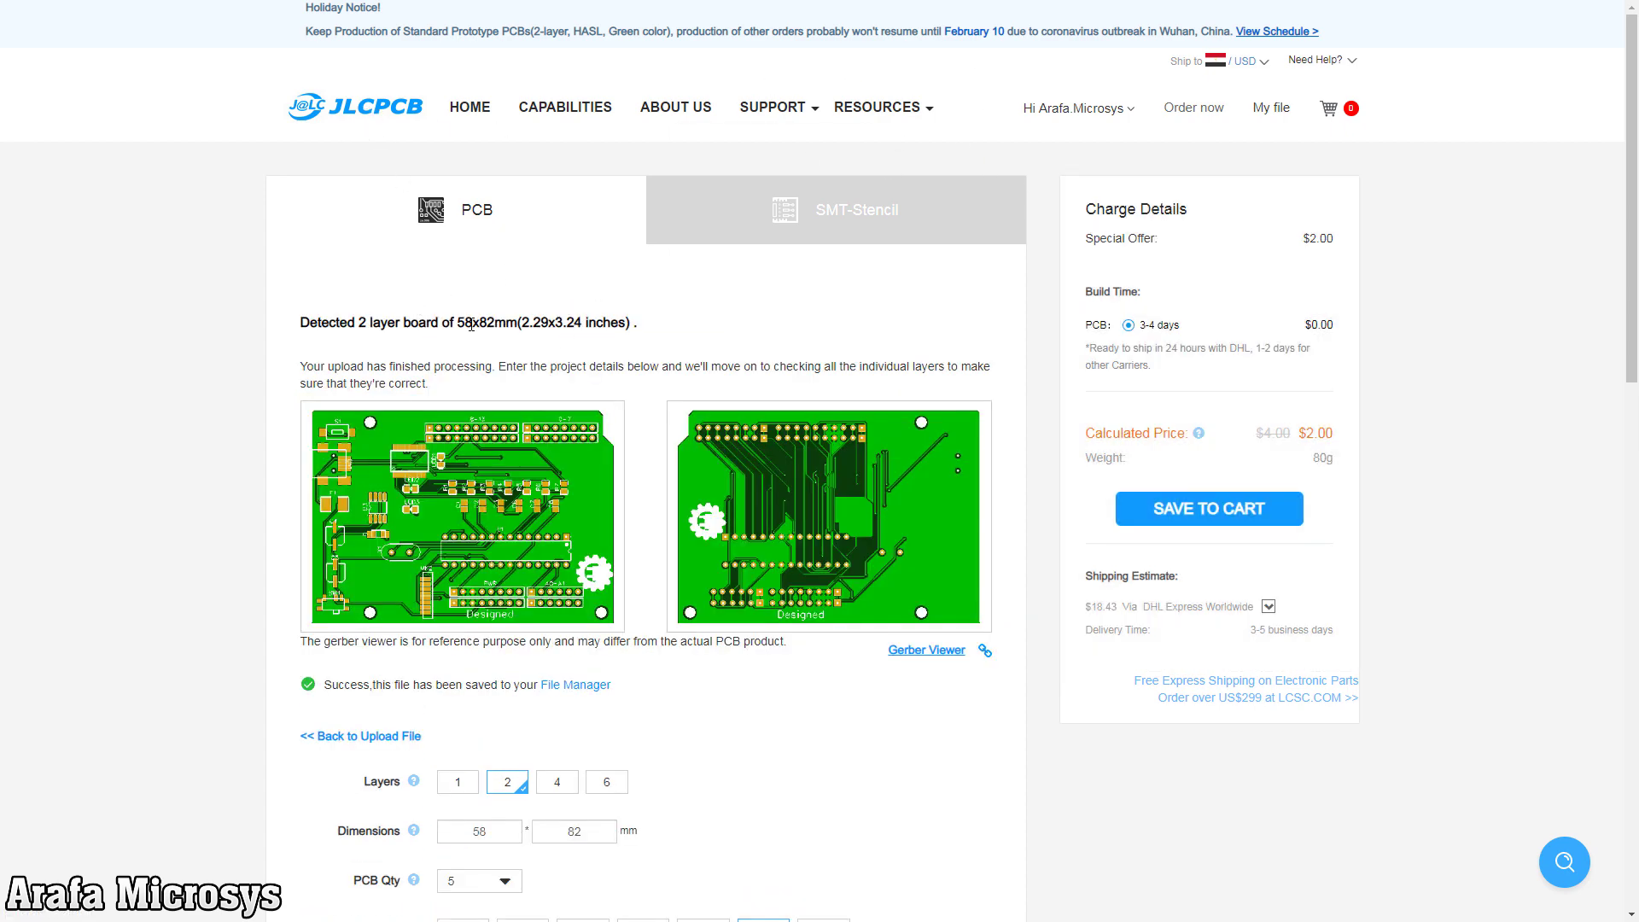
Step: Review the board preview and the full list of PCB order options on the JLCPCB quote page
scroll(470, 325, down, 7)
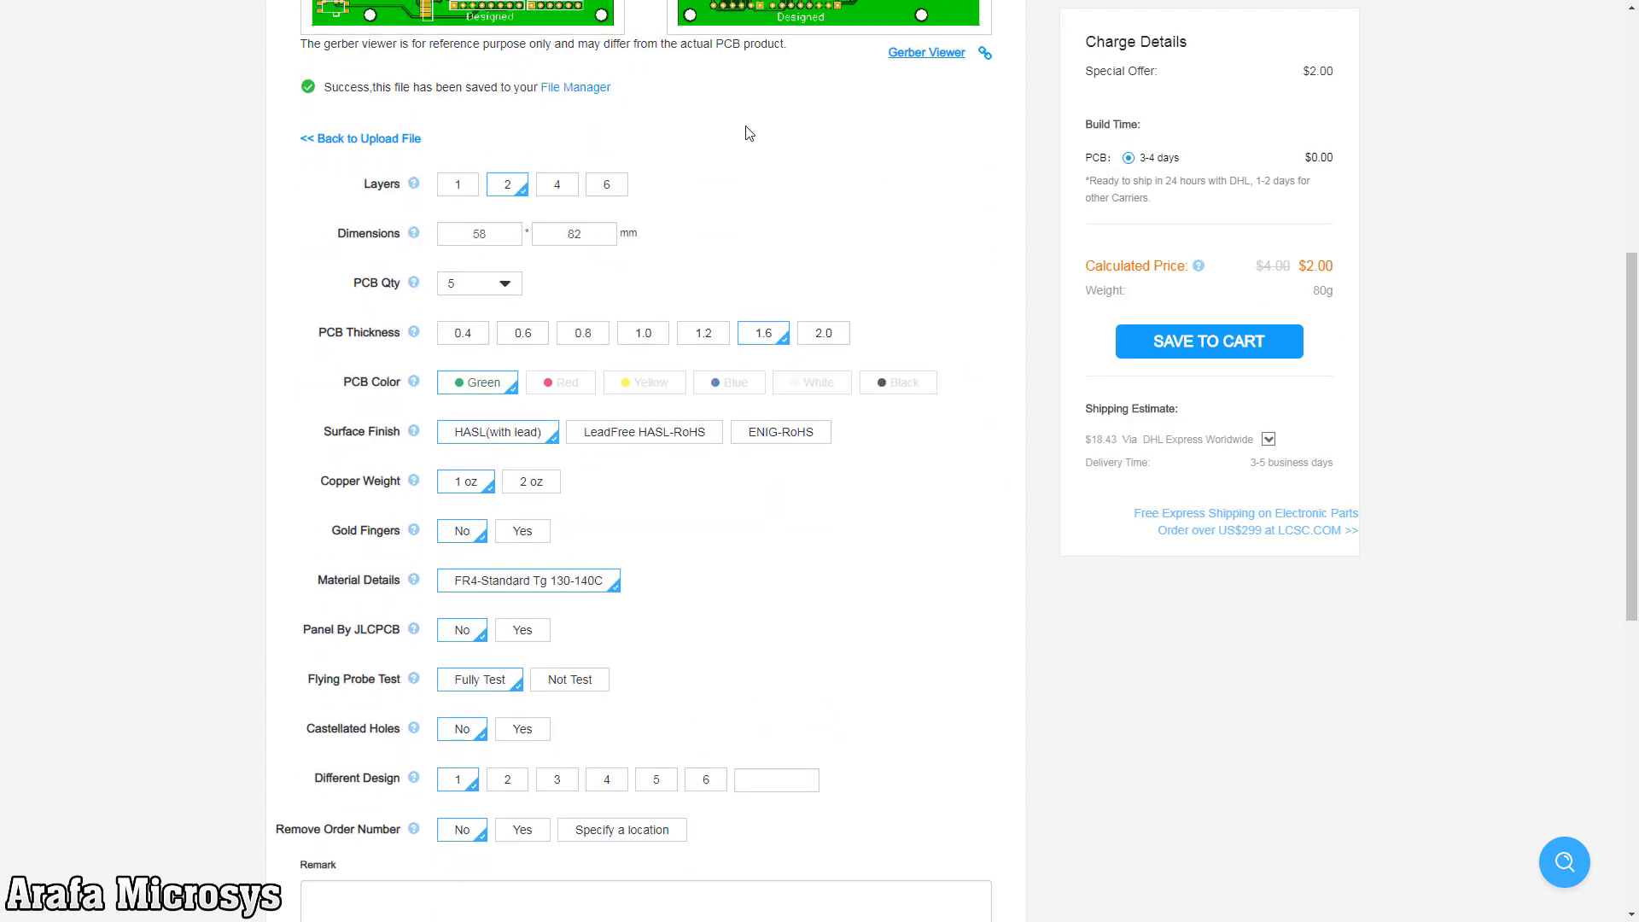
scroll(841, 661, down, 2)
scroll(746, 444, down, 3)
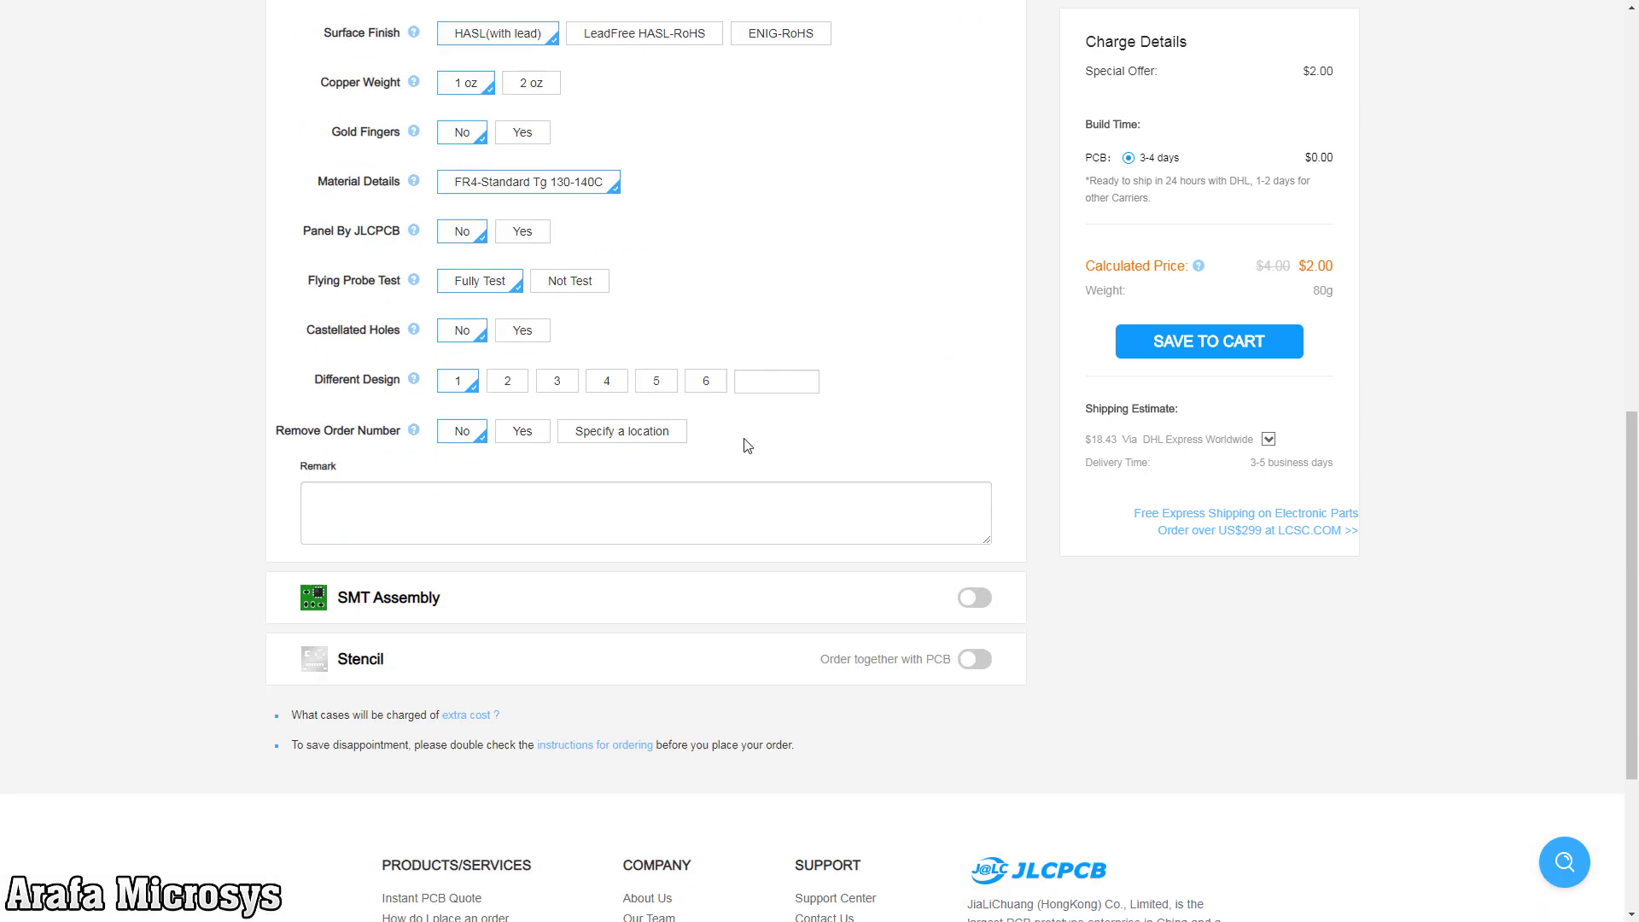
scroll(746, 444, down, 4)
scroll(652, 447, up, 11)
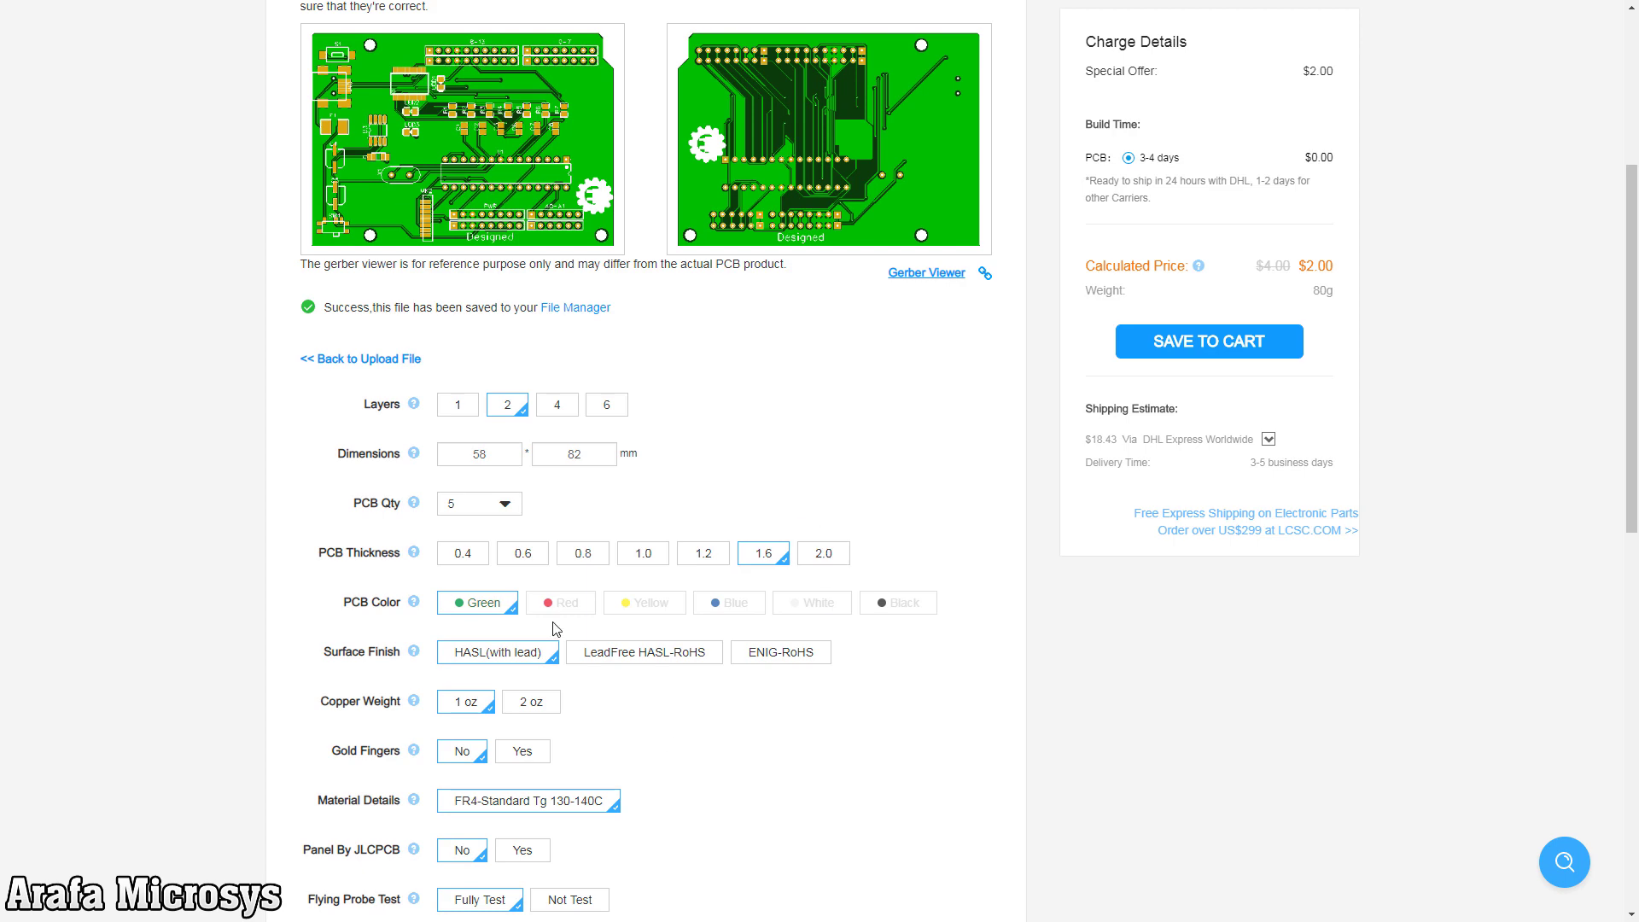
scroll(703, 531, up, 2)
scroll(681, 498, down, 4)
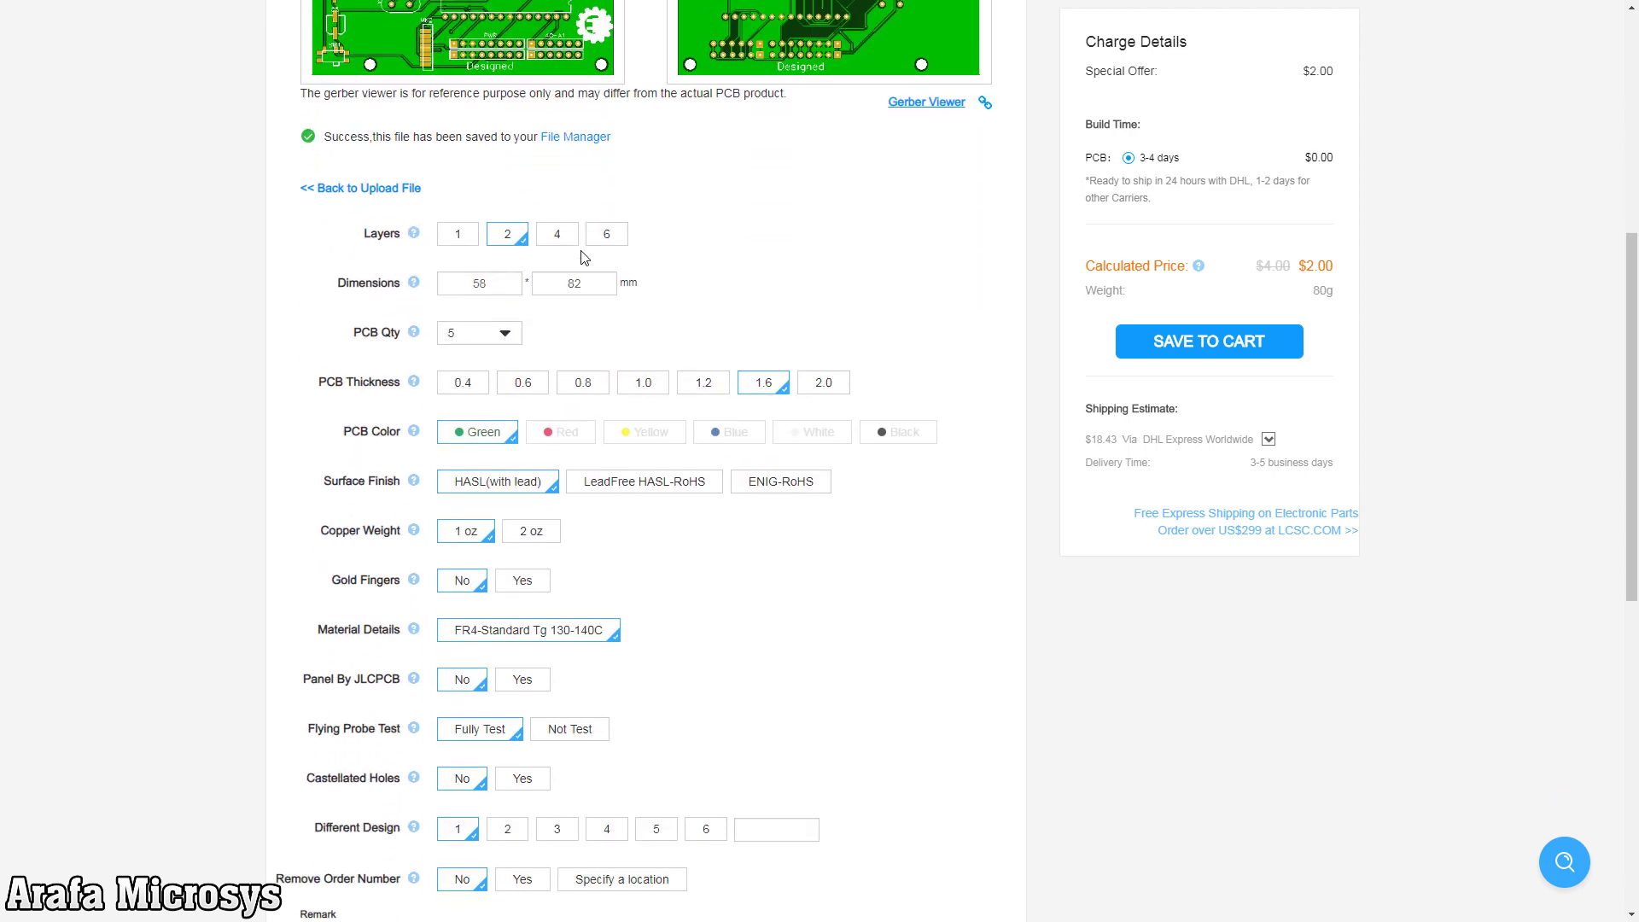
scroll(670, 585, up, 6)
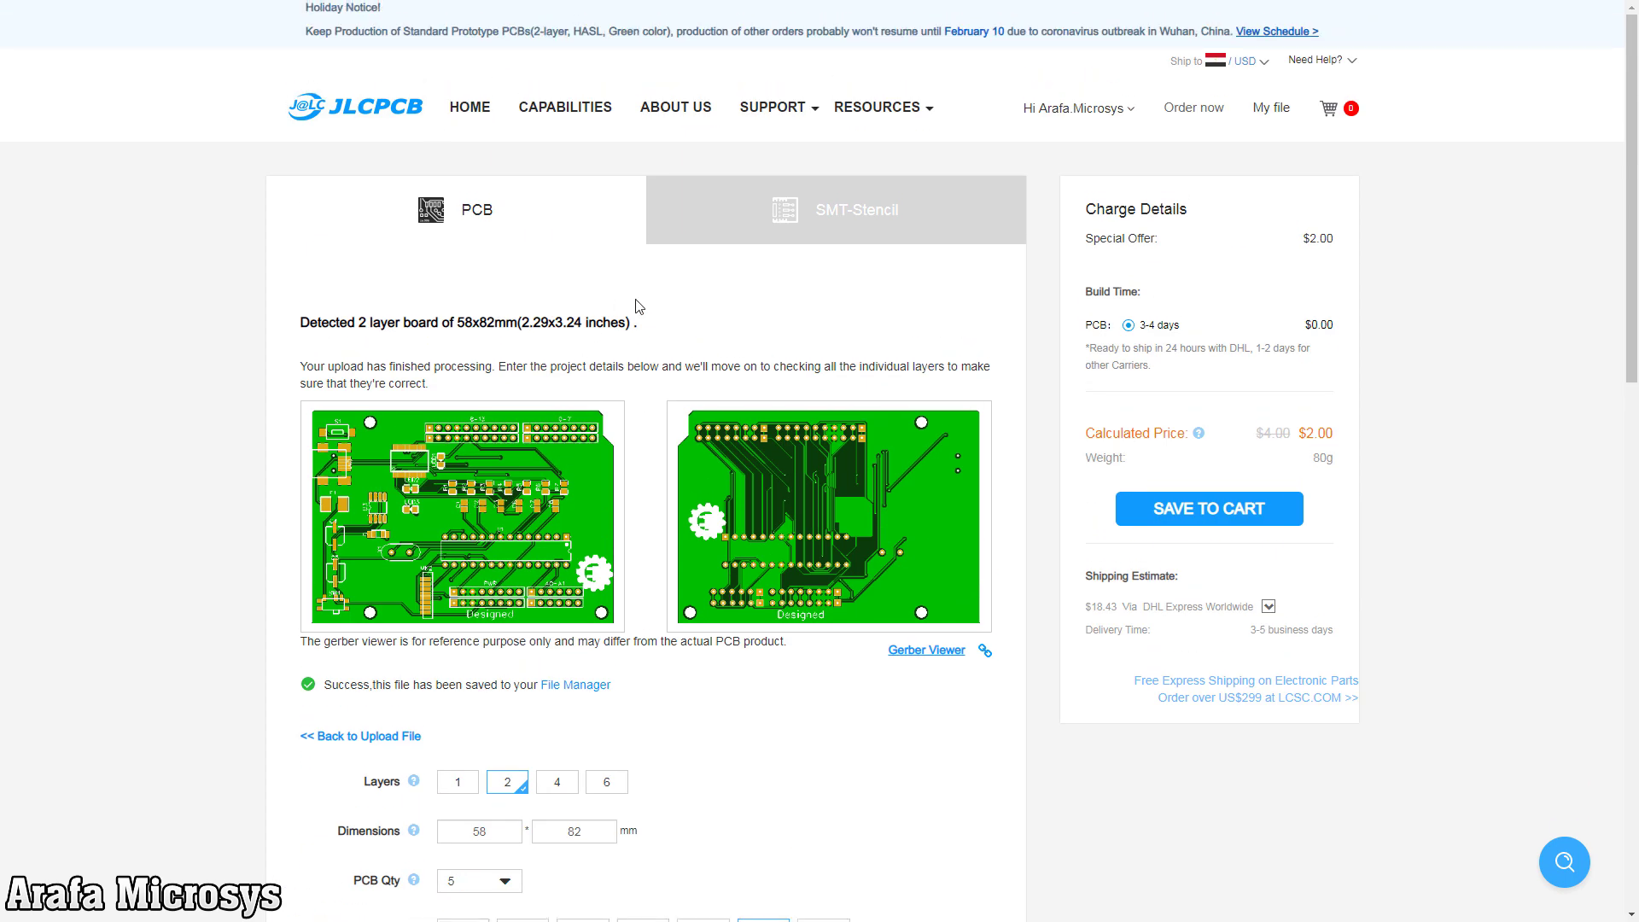
Step: Open the JLCPCB home page in a new tab and start an instant PCB quote with the board's gerber file
right_click(373, 100)
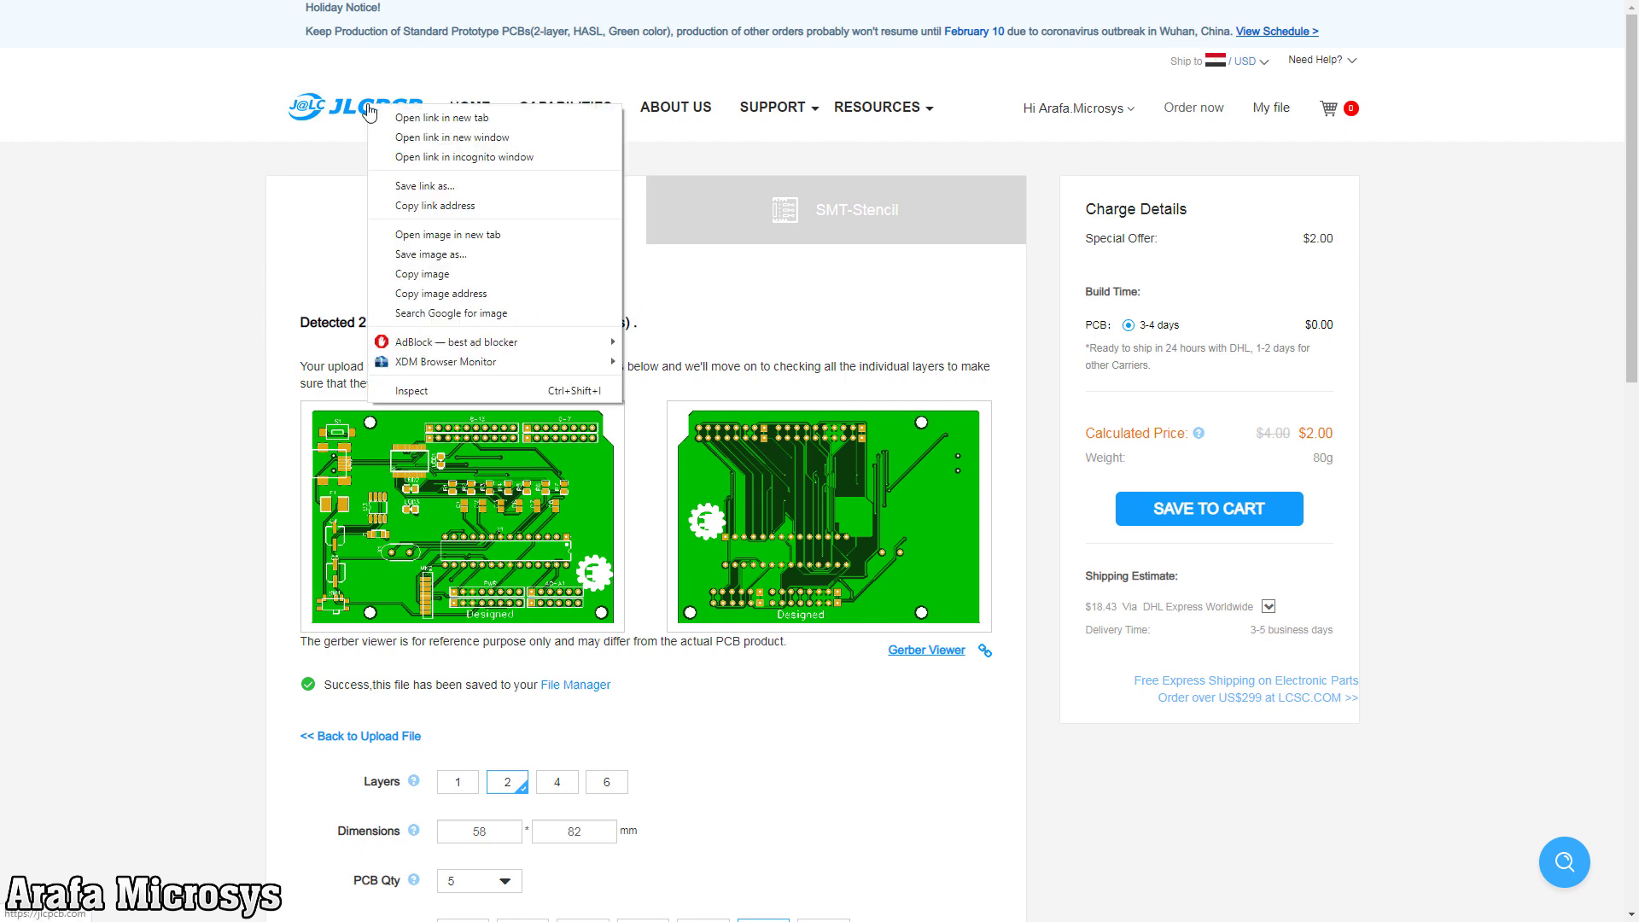
click(529, 113)
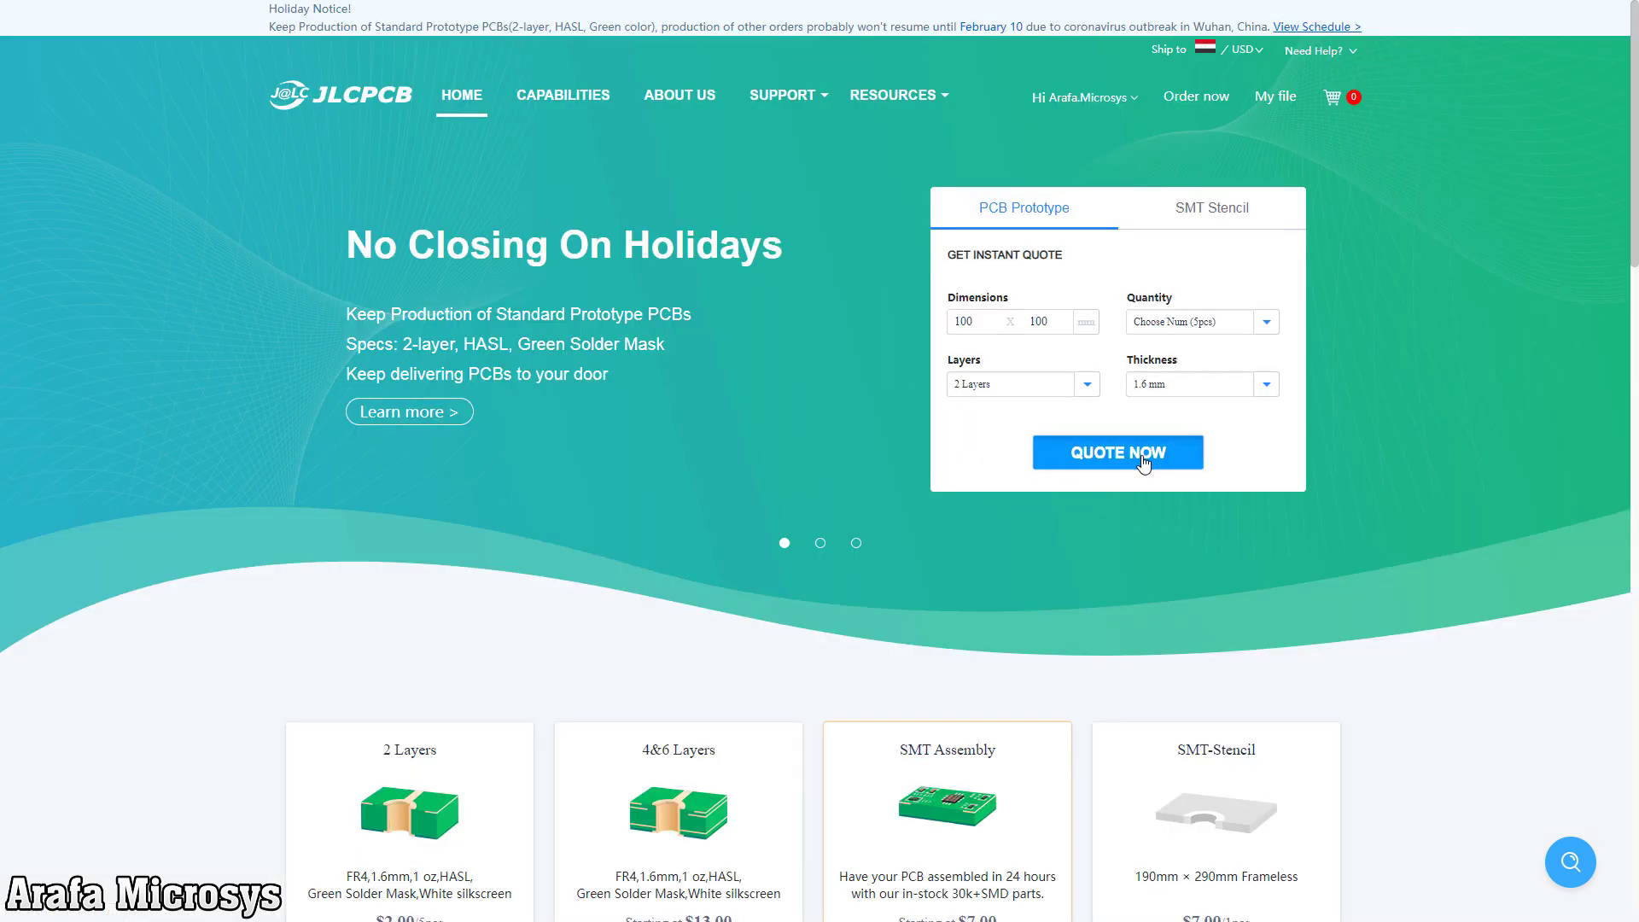
click(1140, 461)
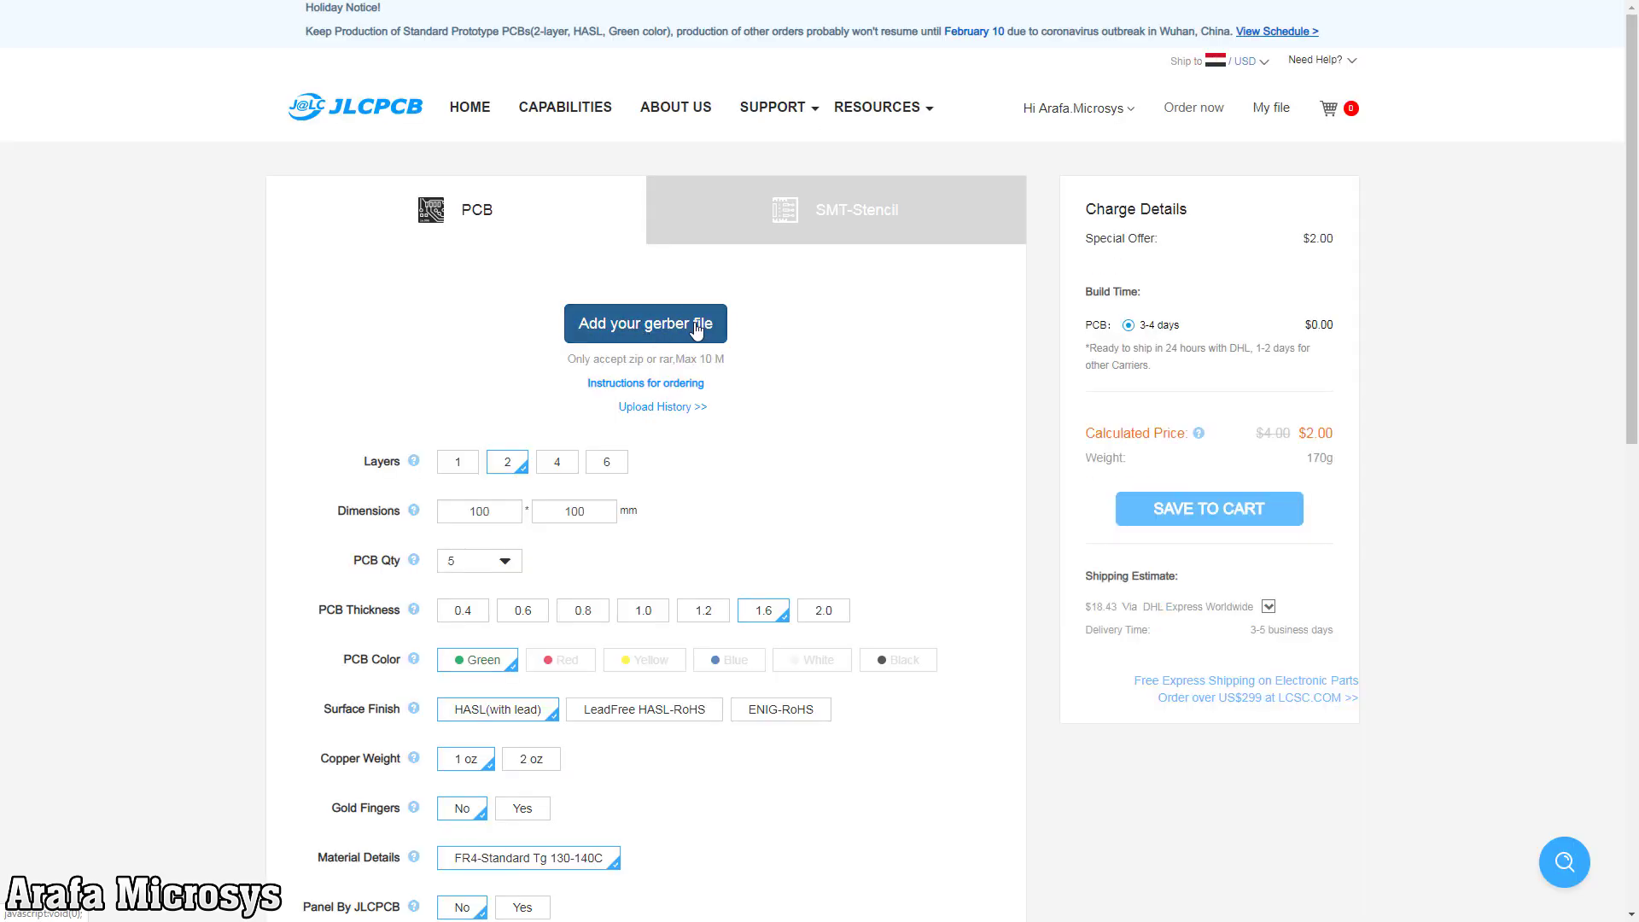
click(697, 328)
click(756, 427)
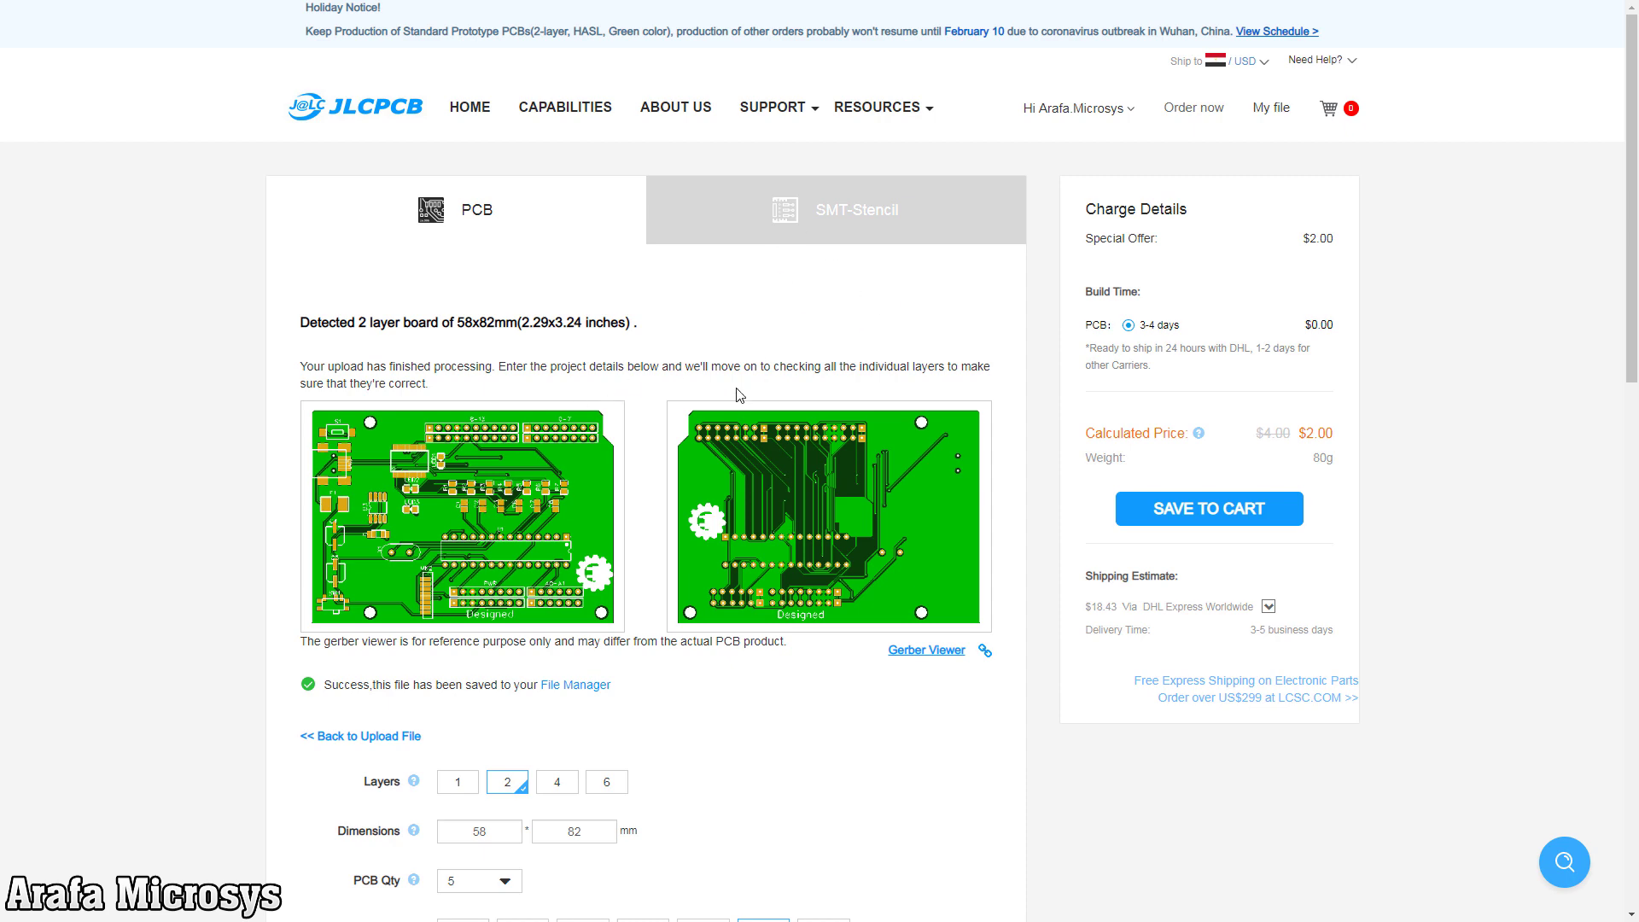
Step: Set the PCB color to Blue and decline the suggestion to change it to Green
scroll(649, 384, down, 2)
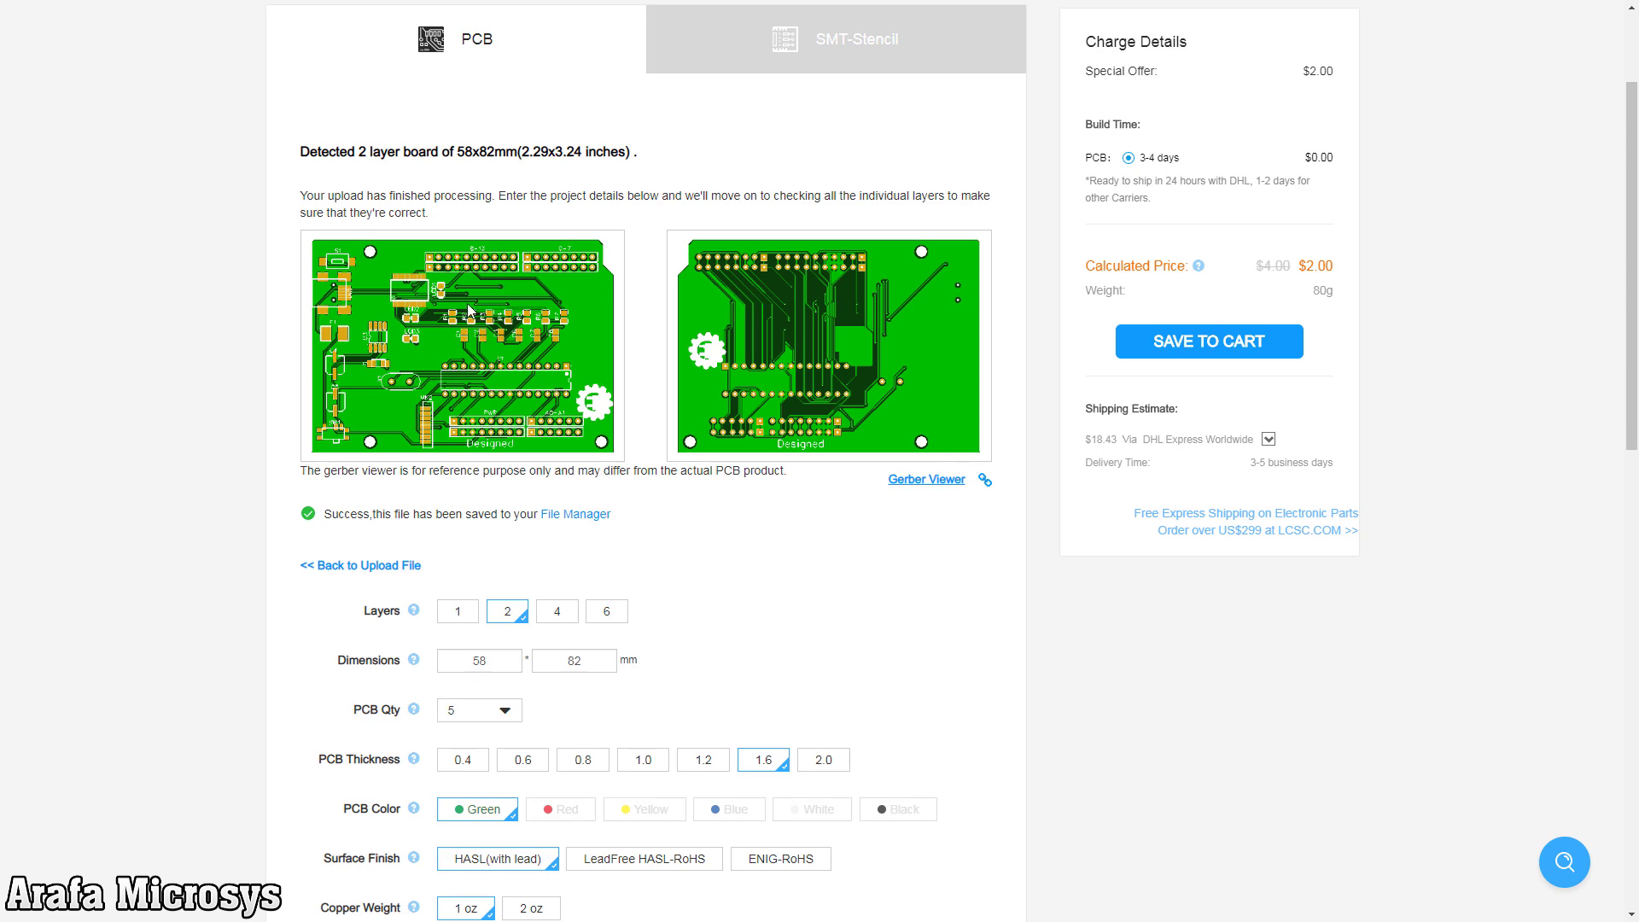
scroll(588, 242, down, 1)
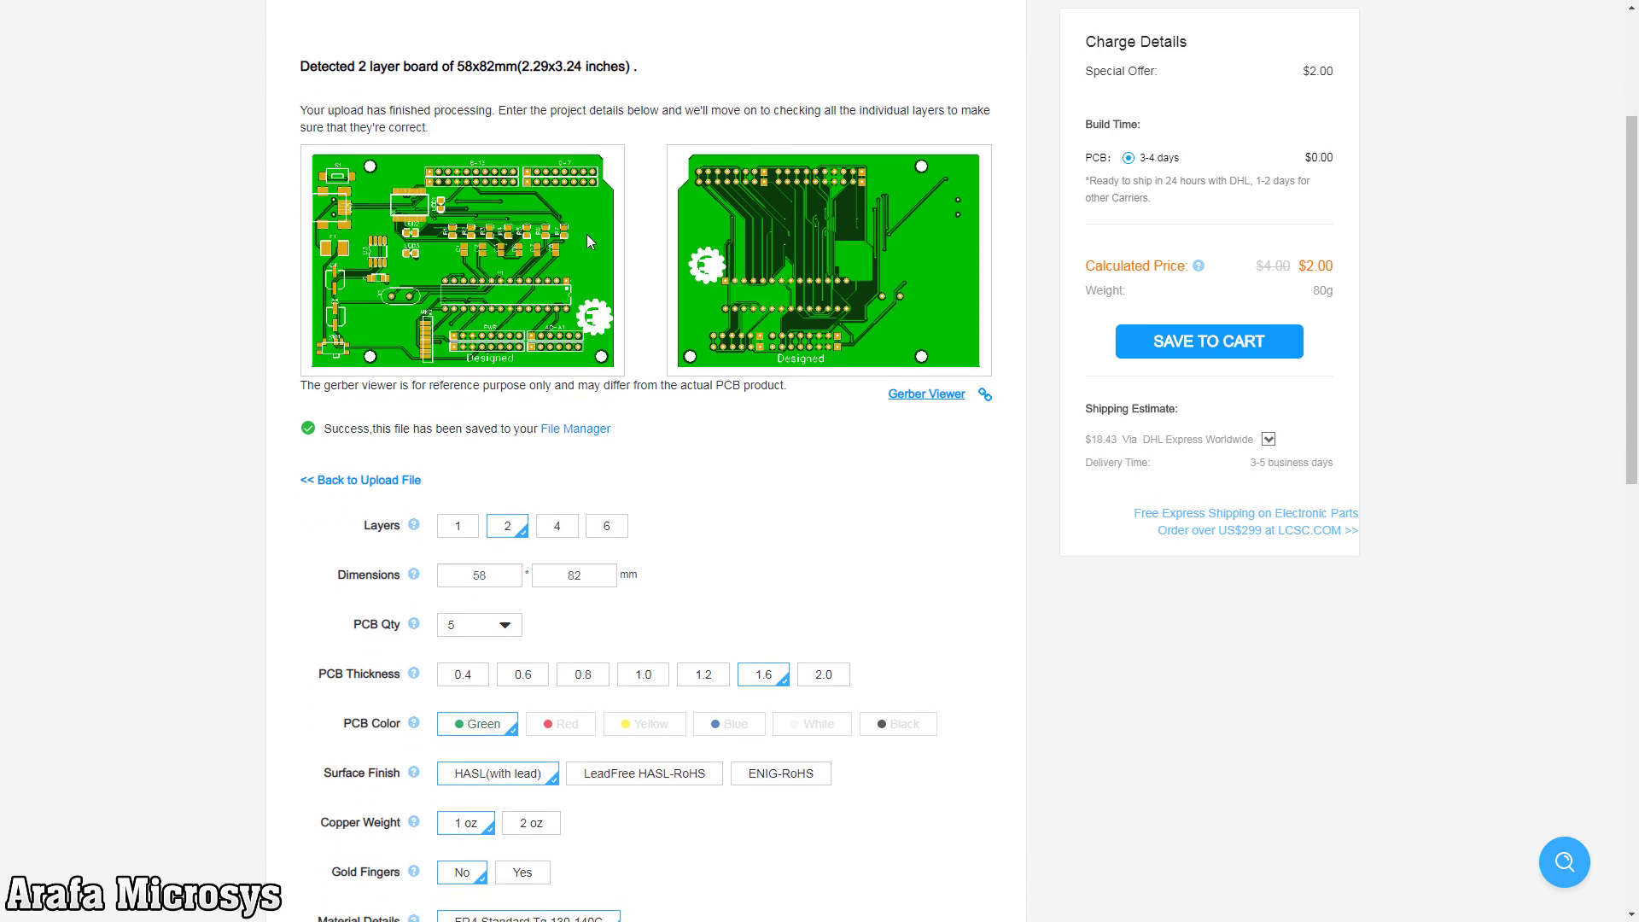
scroll(604, 373, down, 3)
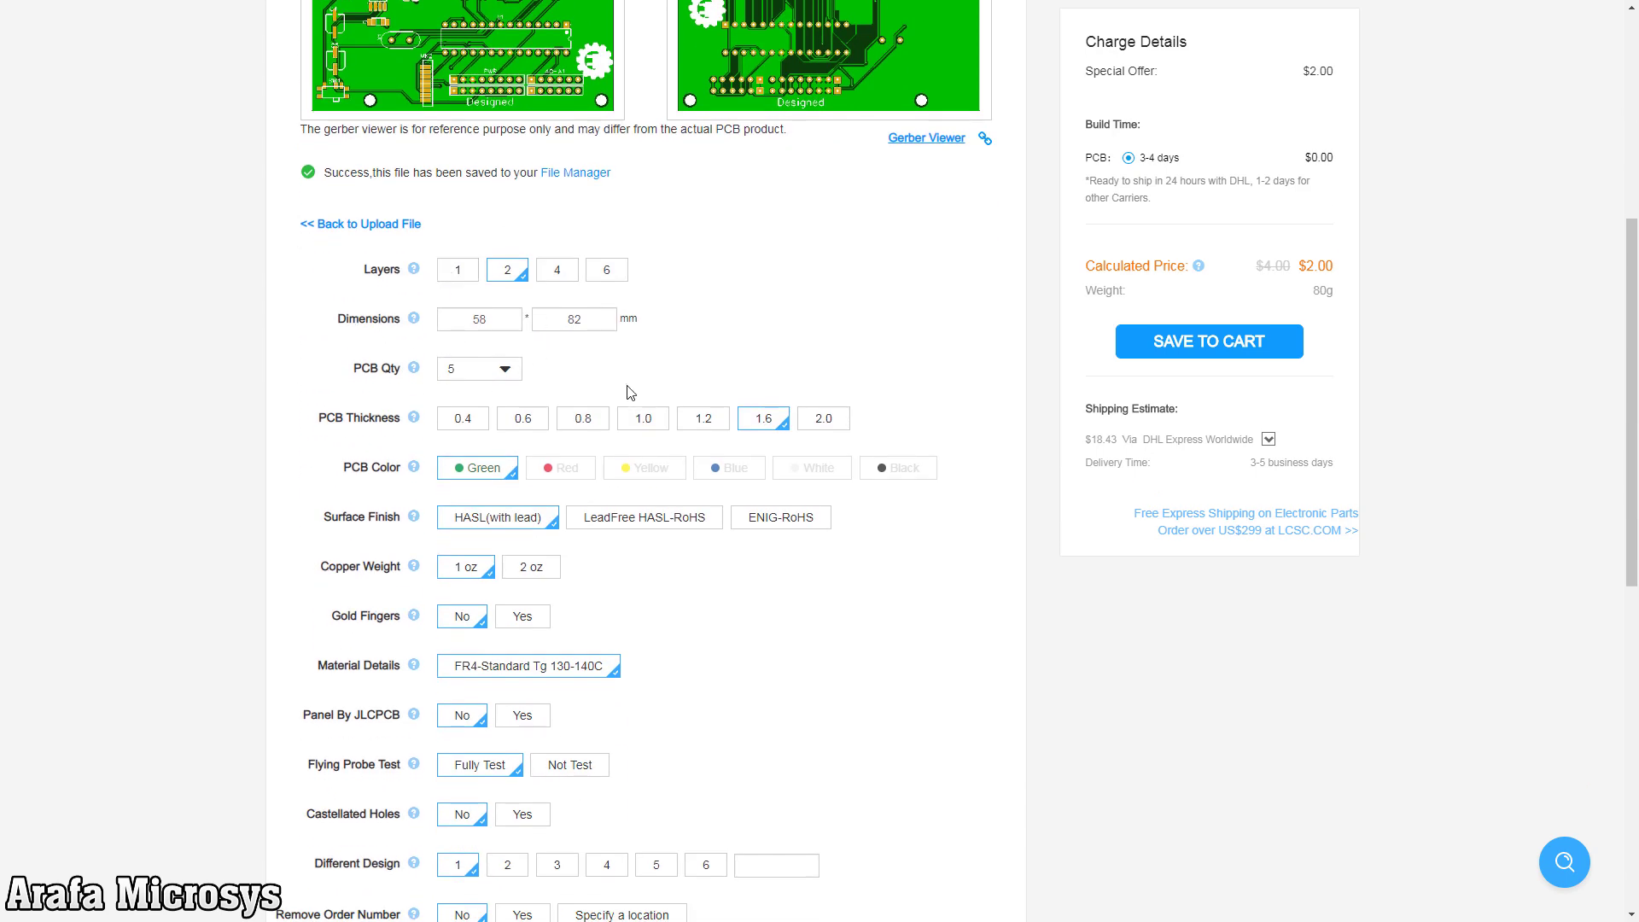
scroll(833, 349, down, 2)
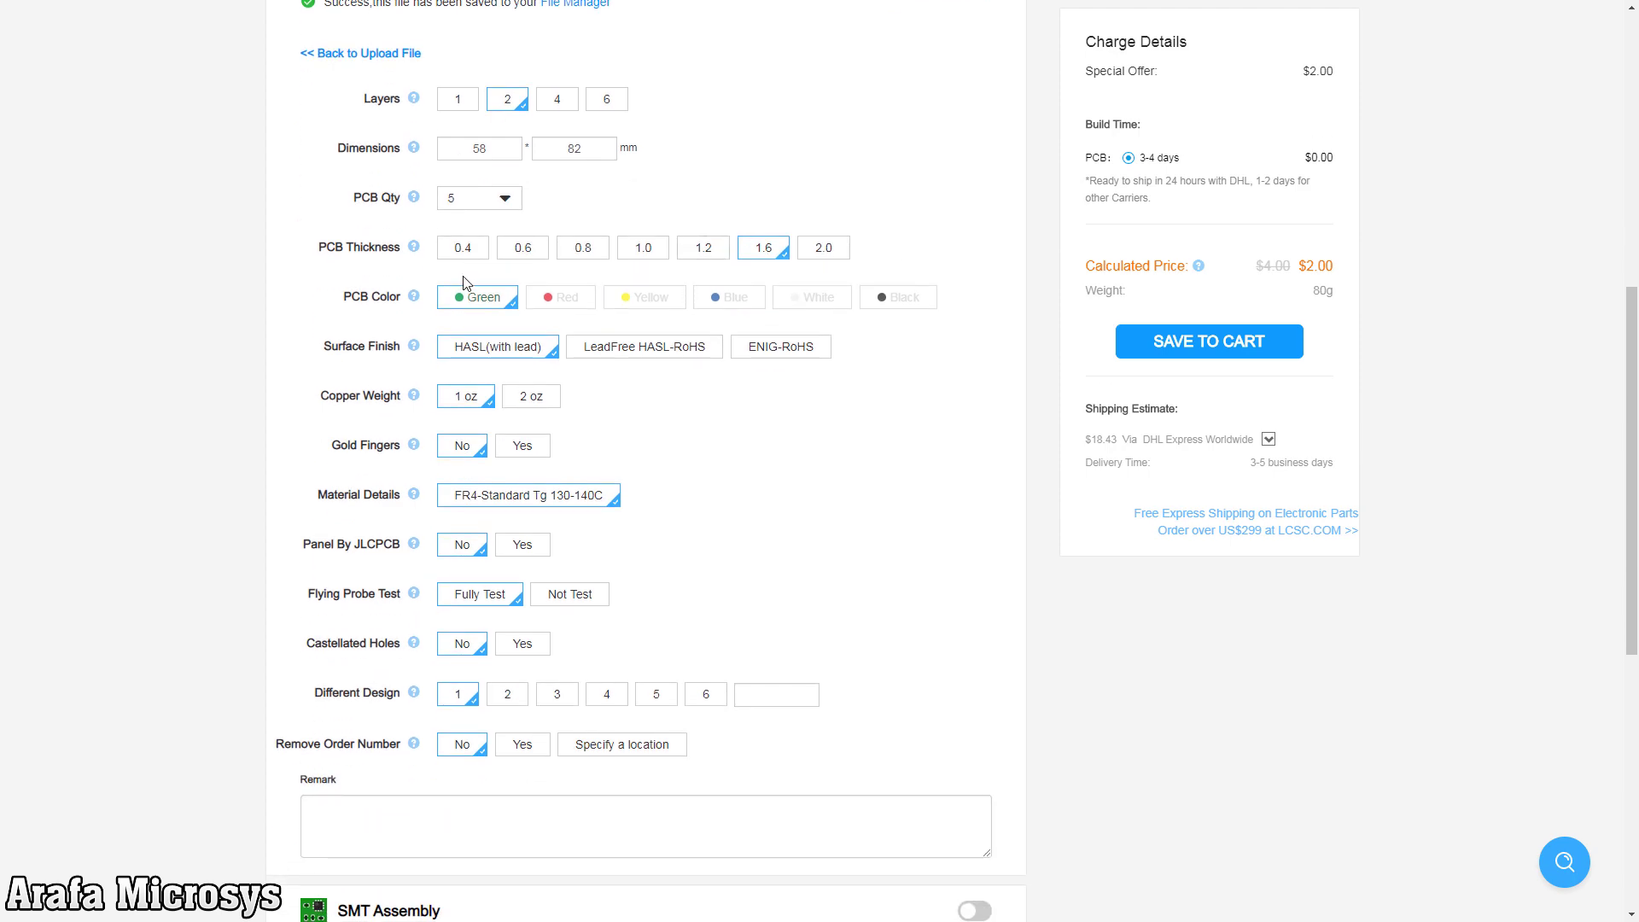
click(731, 297)
right_click(732, 300)
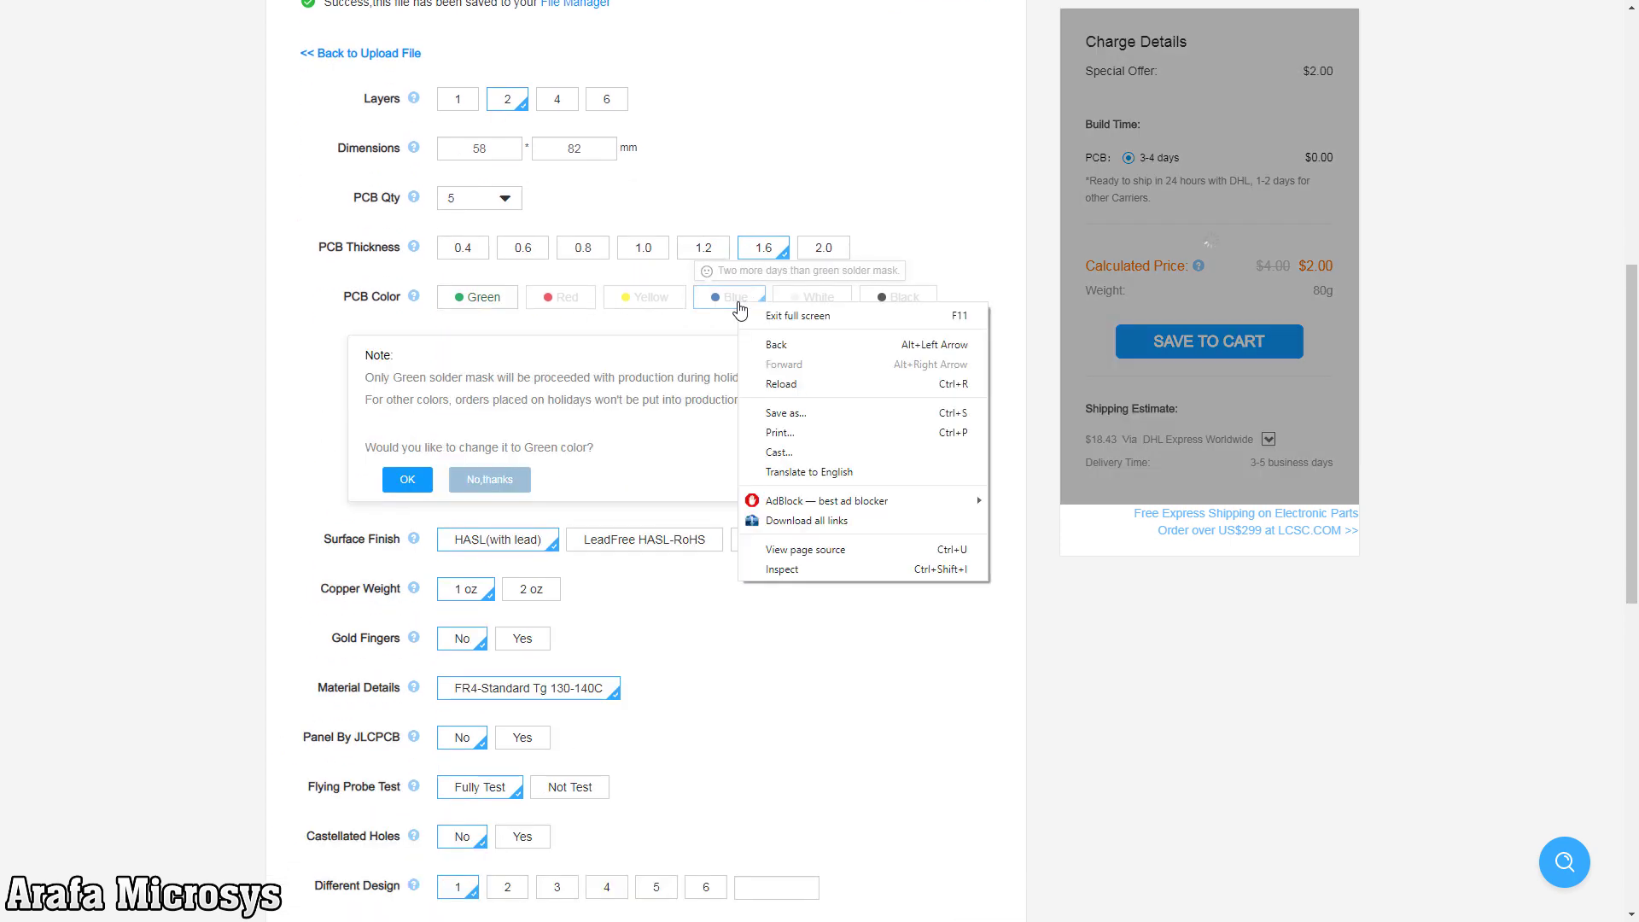
key(Escape)
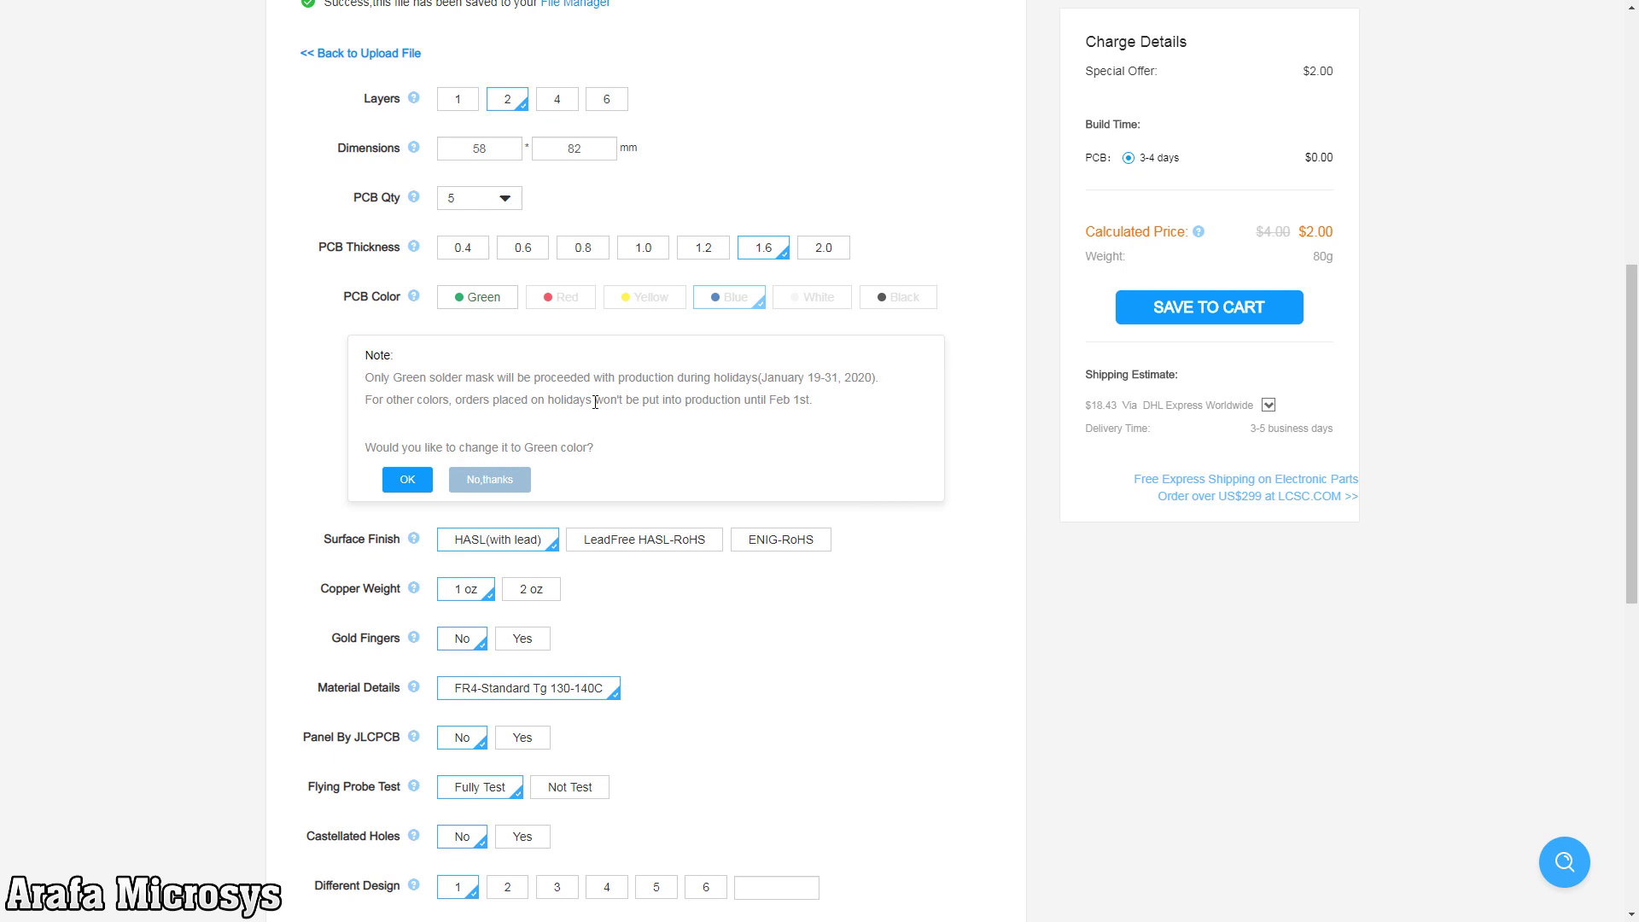
click(517, 478)
scroll(858, 323, up, 2)
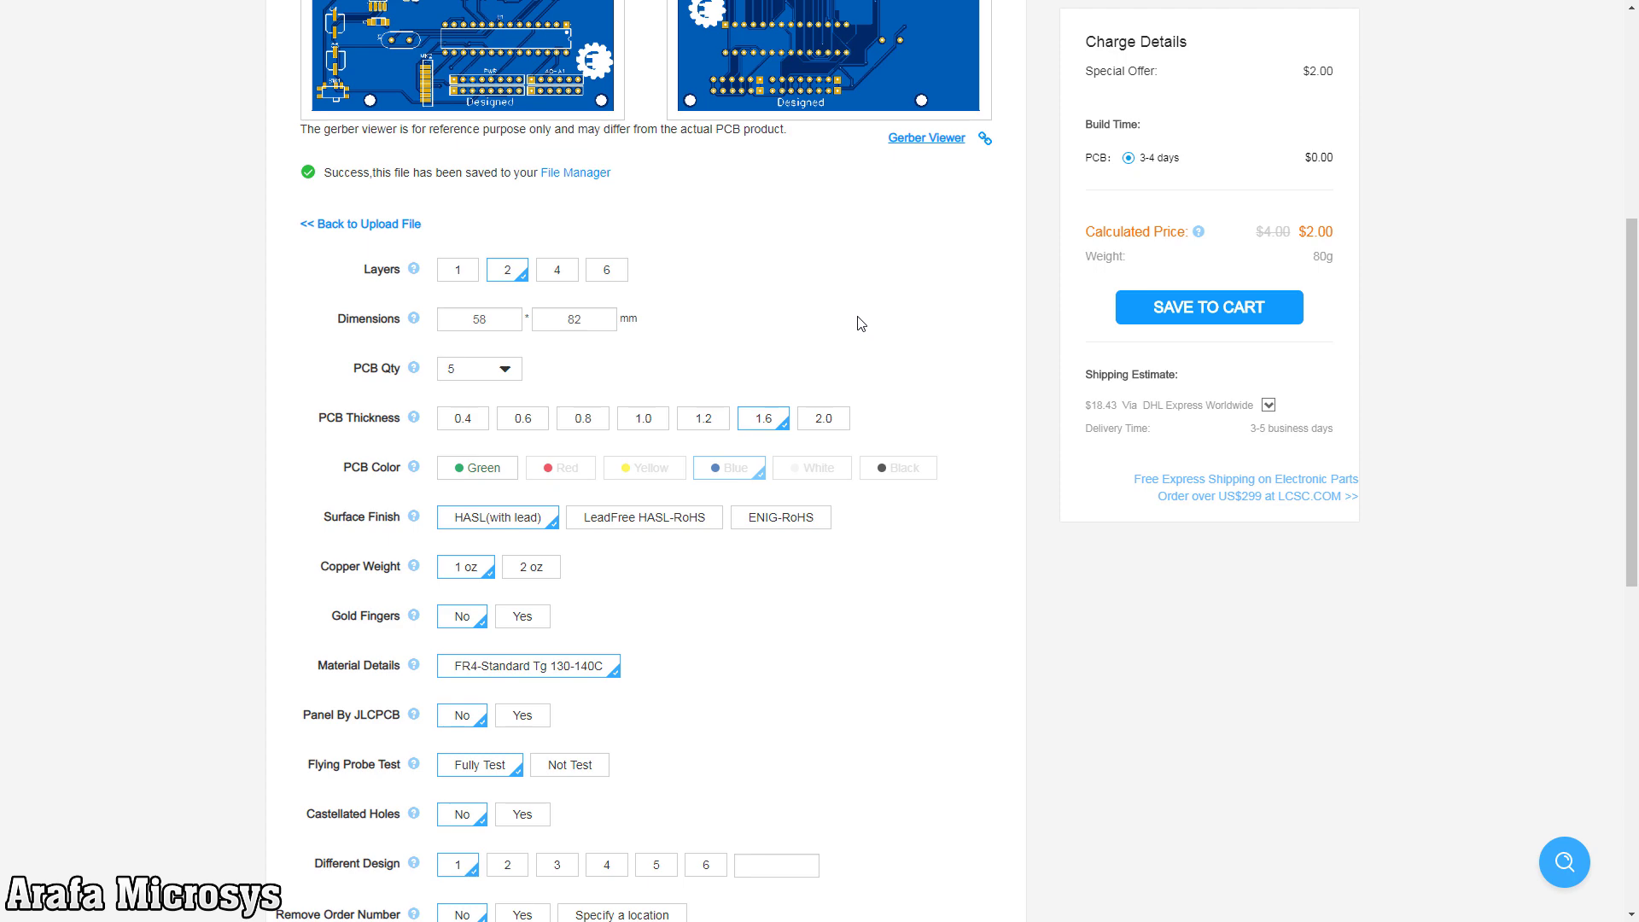
Step: Set the PCB color back to Green and check the board preview
click(501, 478)
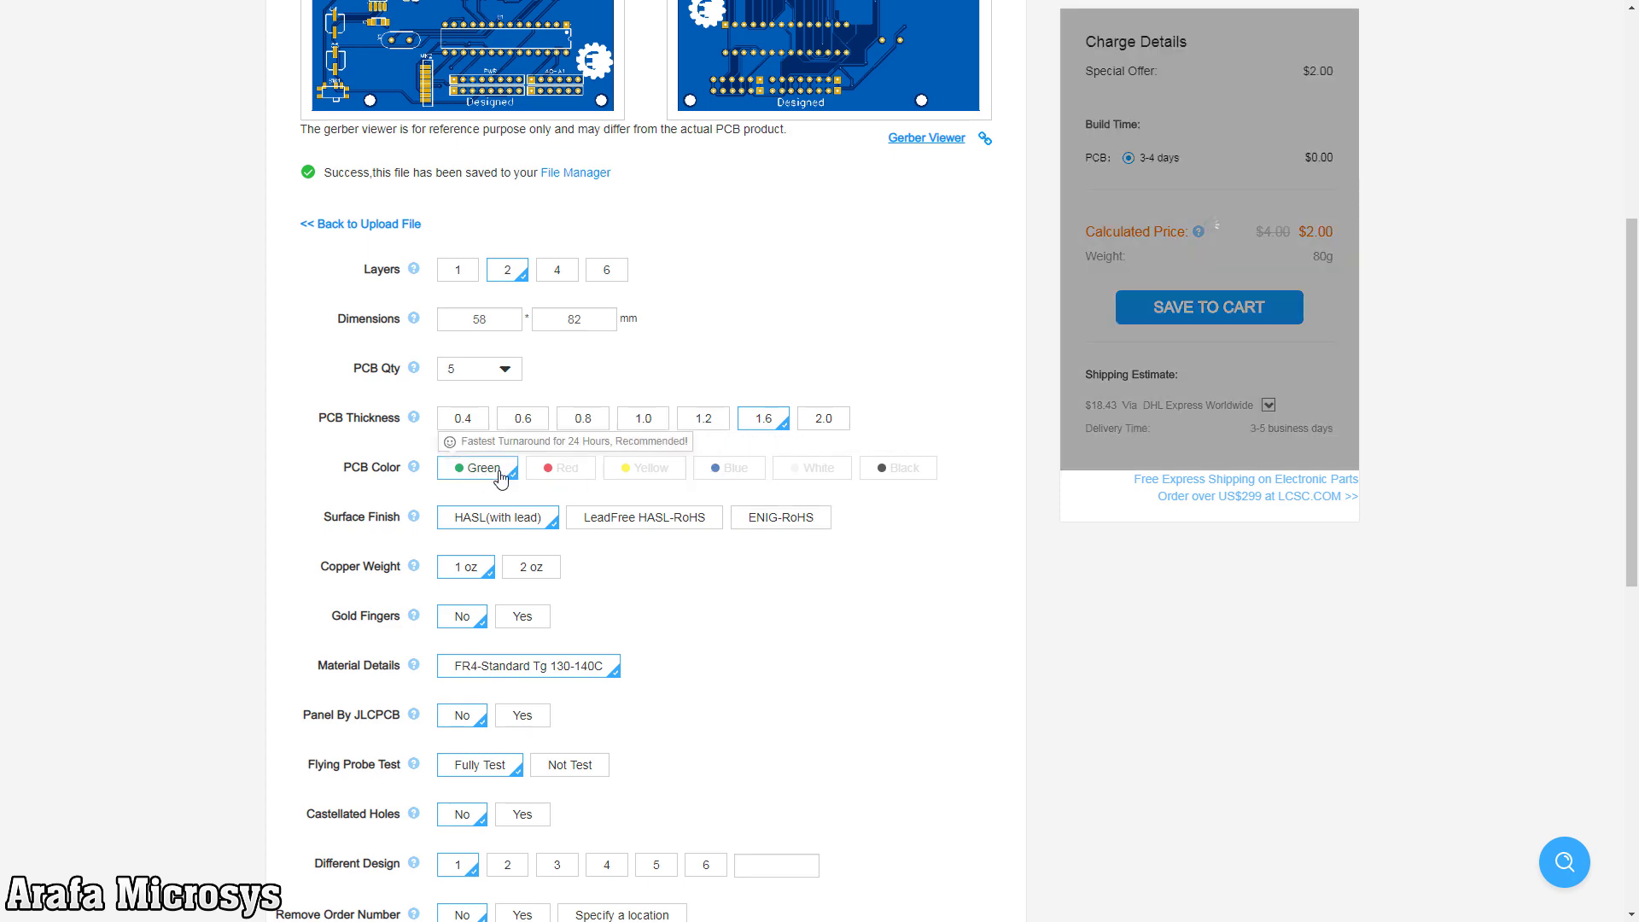
scroll(452, 367, up, 3)
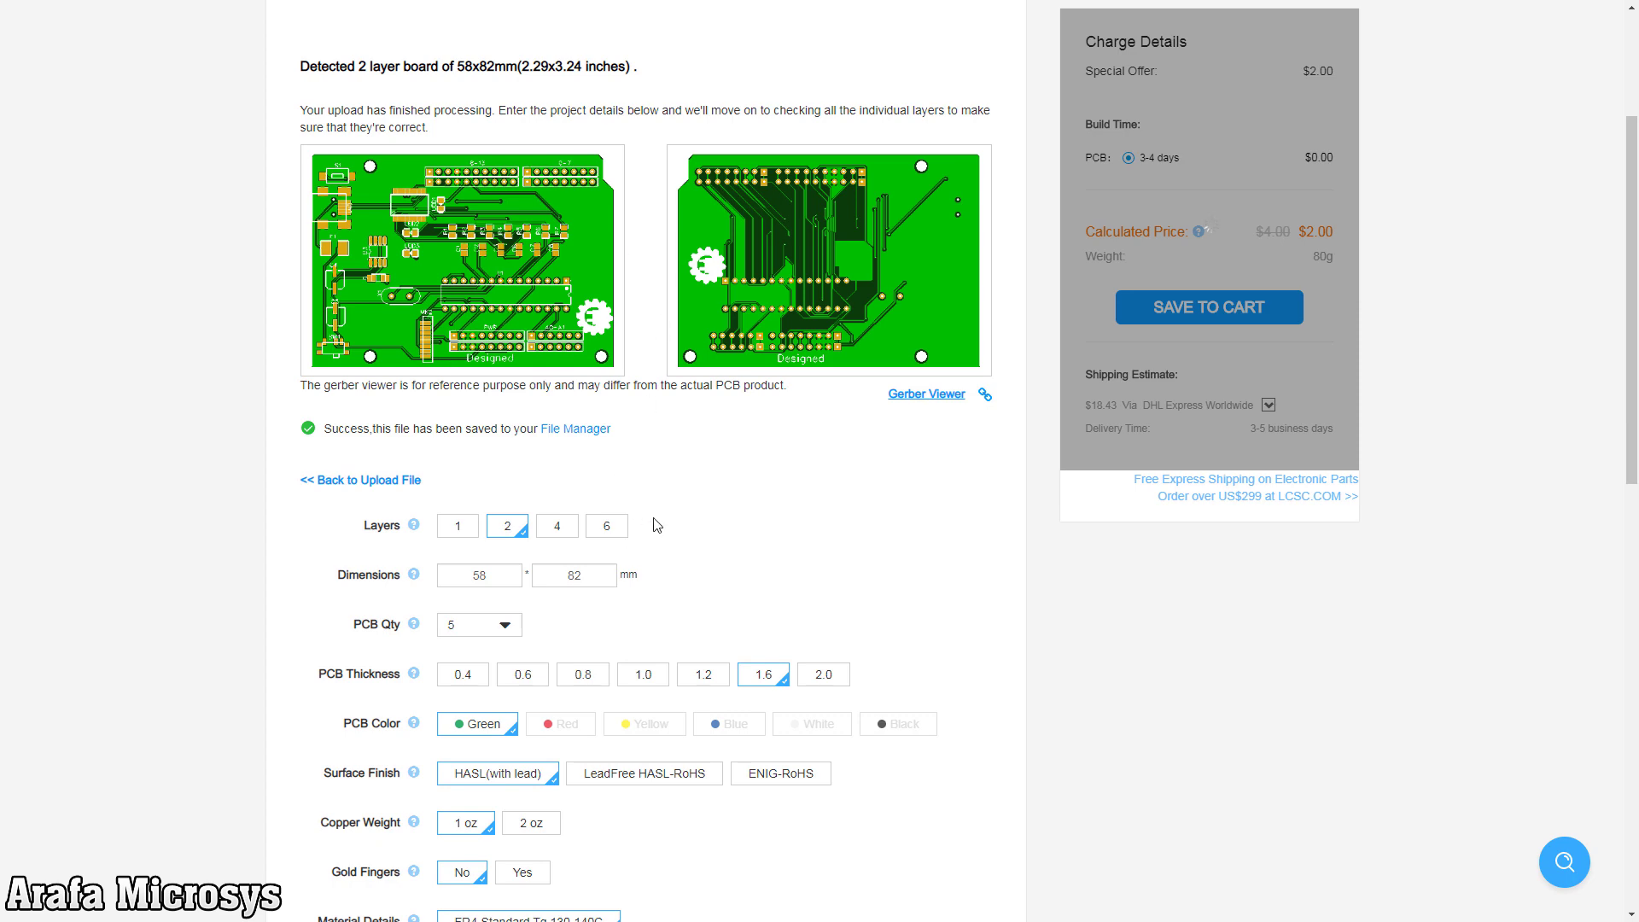
scroll(657, 525, down, 5)
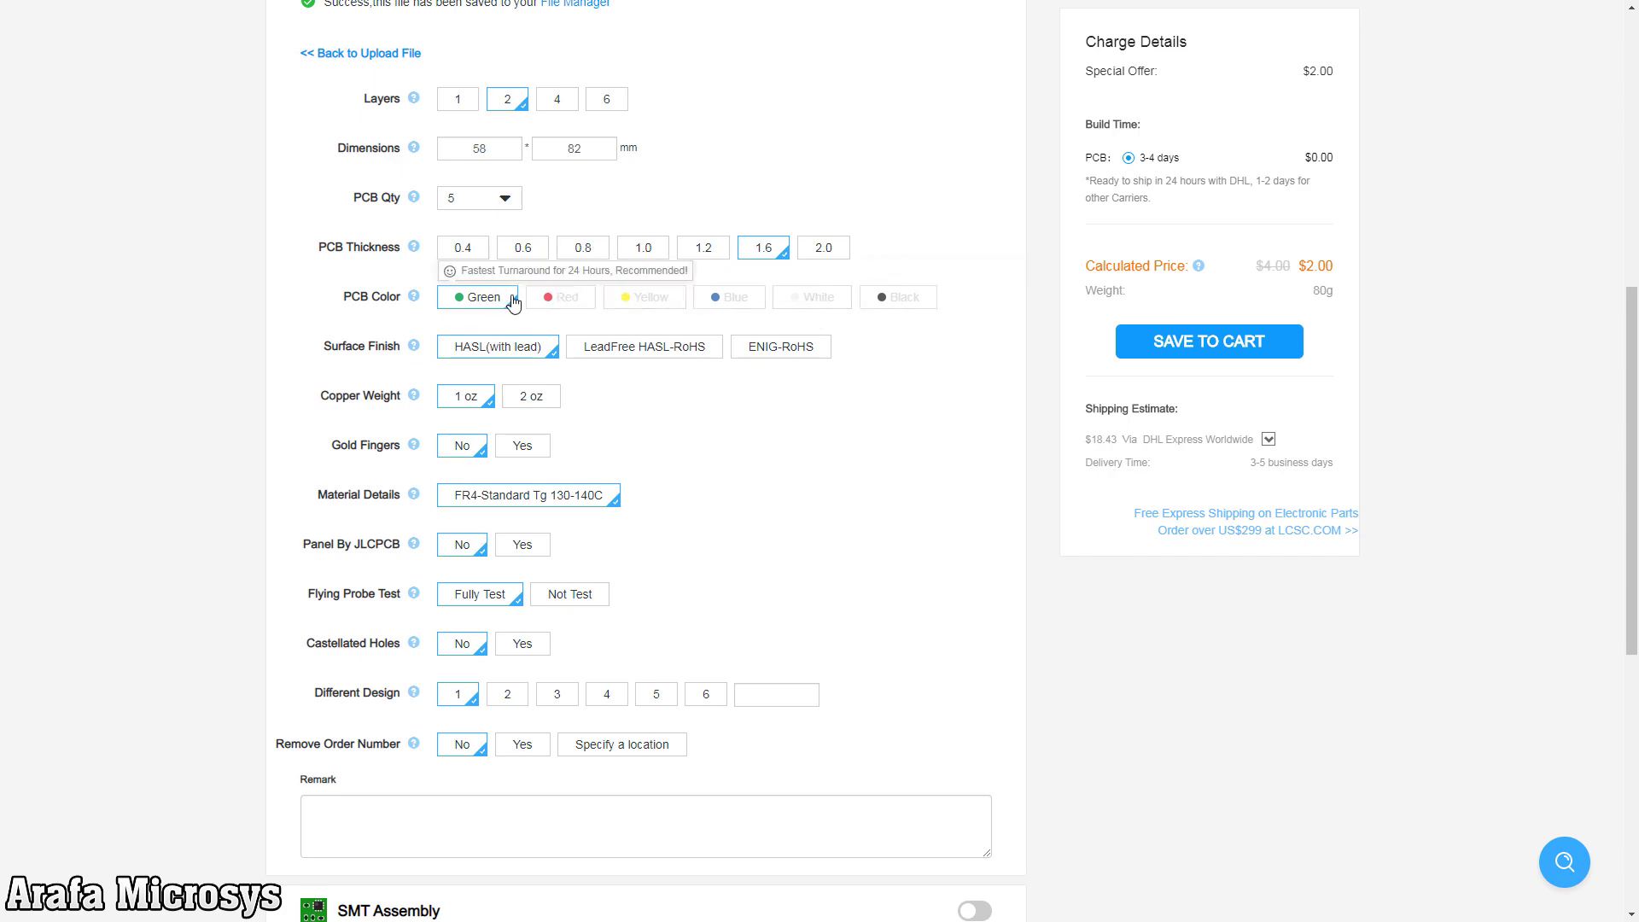
scroll(766, 434, up, 3)
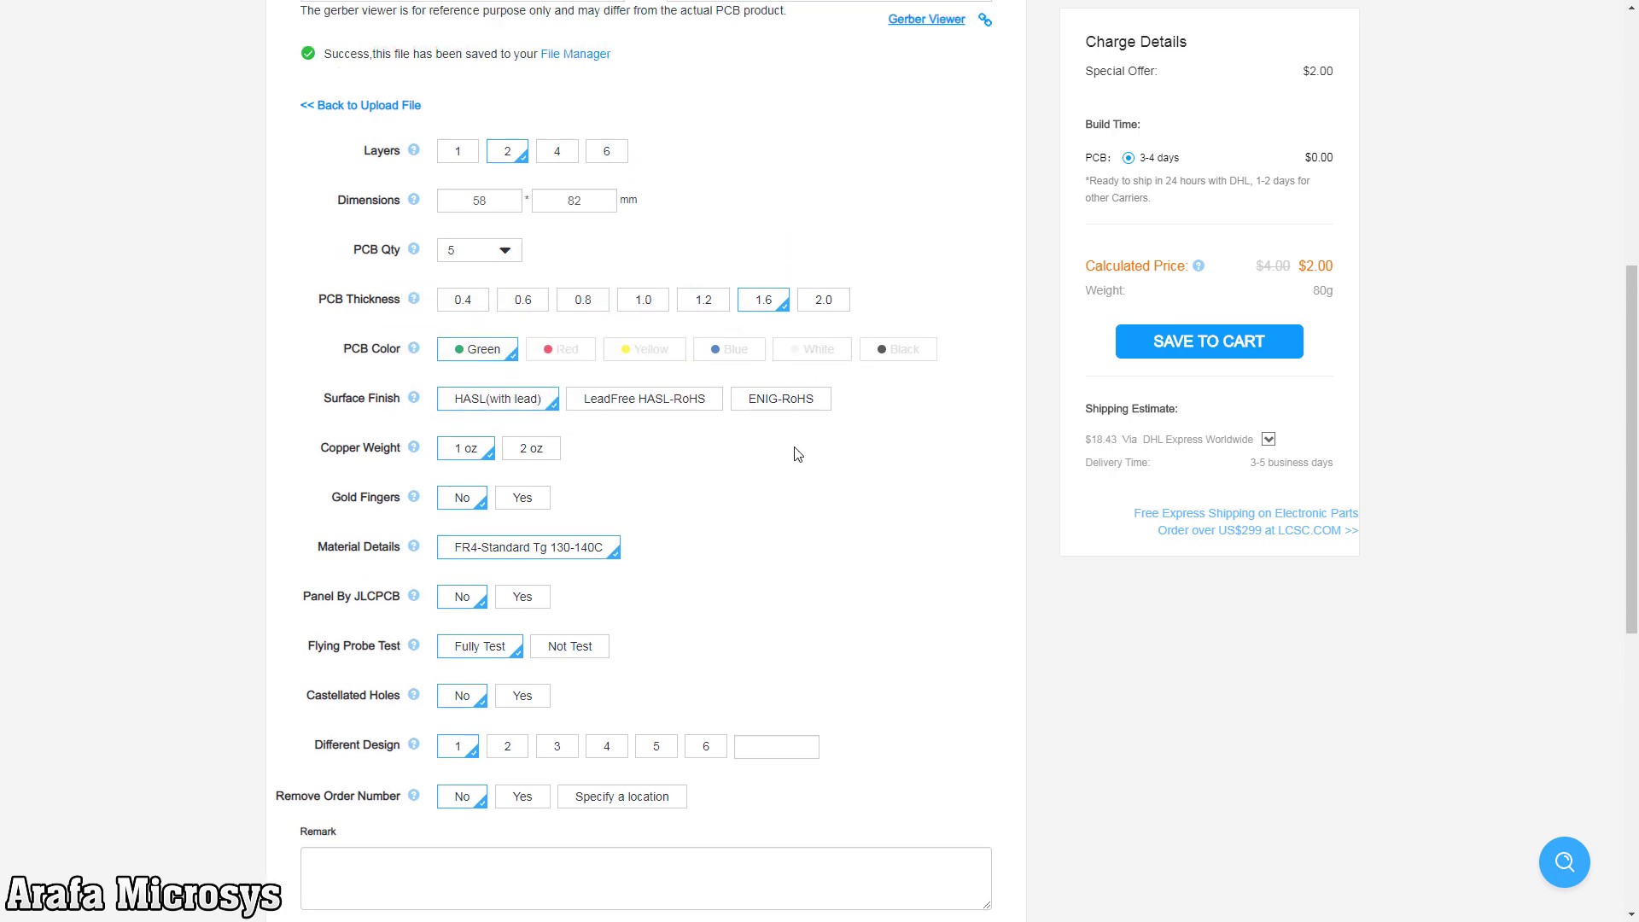
Step: View the Layers help note and open the detailed explanation linked from the Surface Finish help note
scroll(401, 311, down, 1)
mouse_move(417, 281)
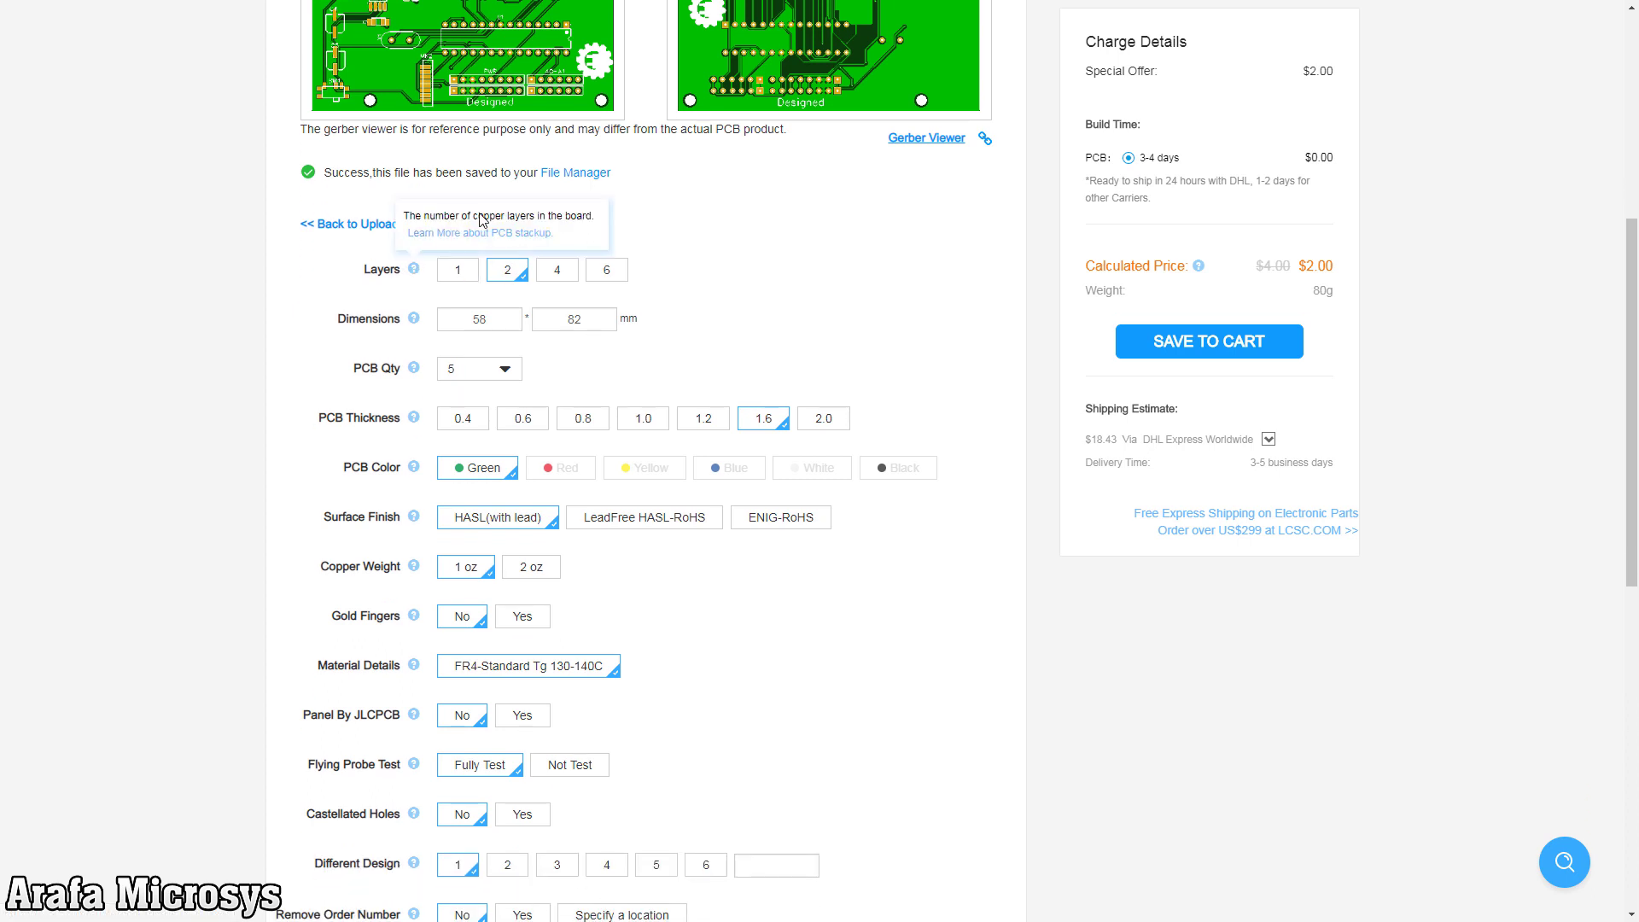
mouse_move(418, 317)
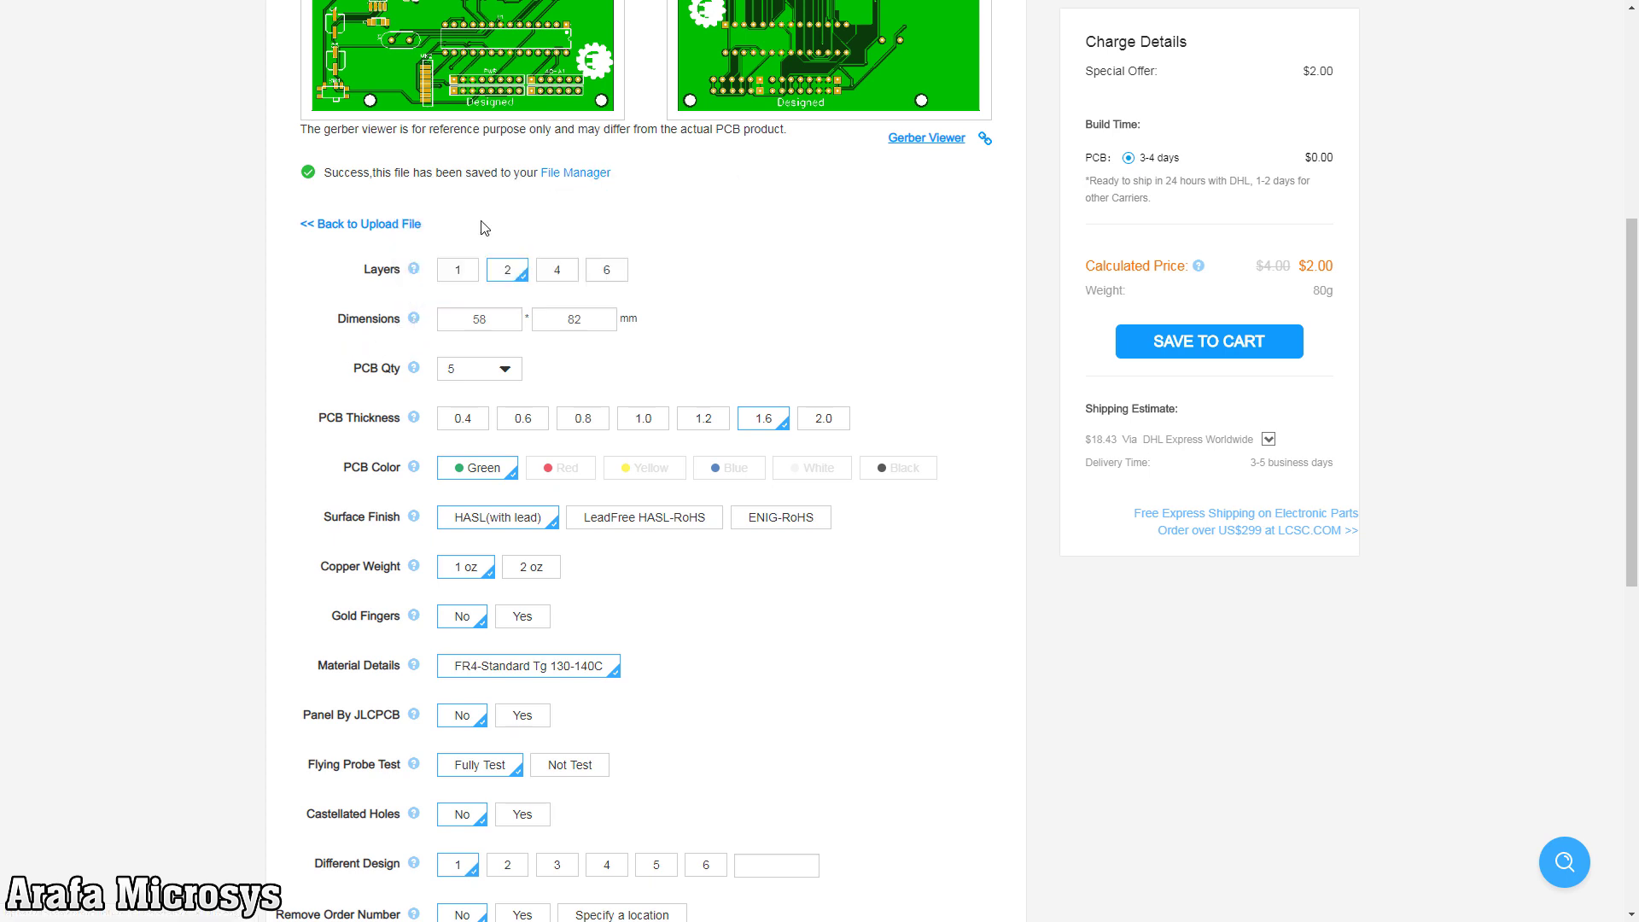
scroll(410, 376, down, 3)
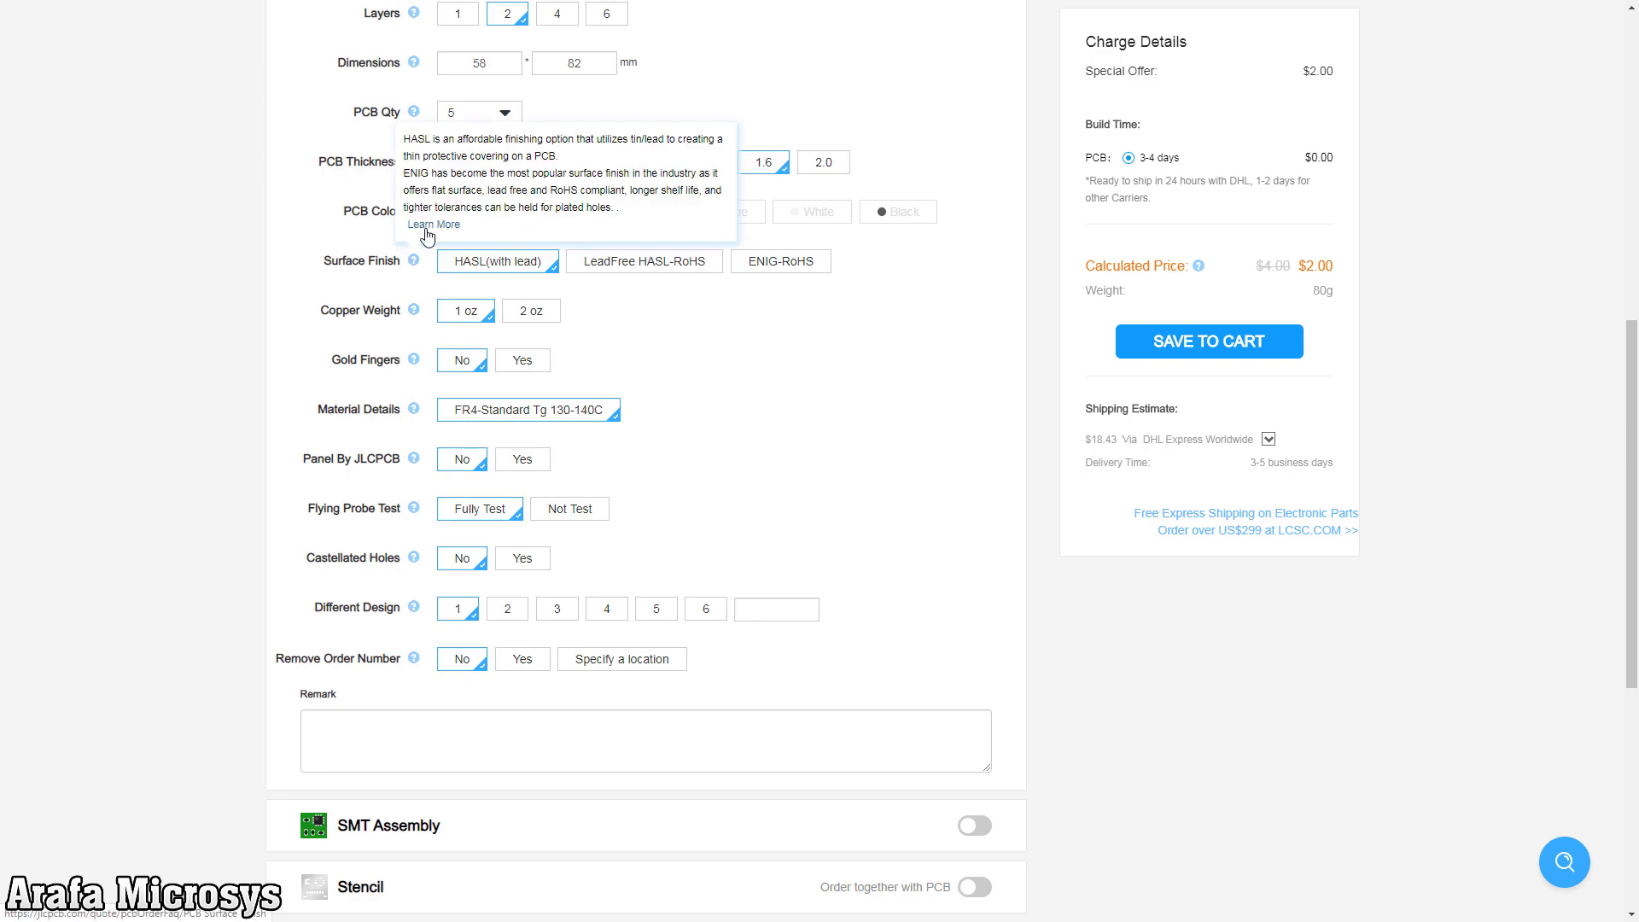
click(434, 226)
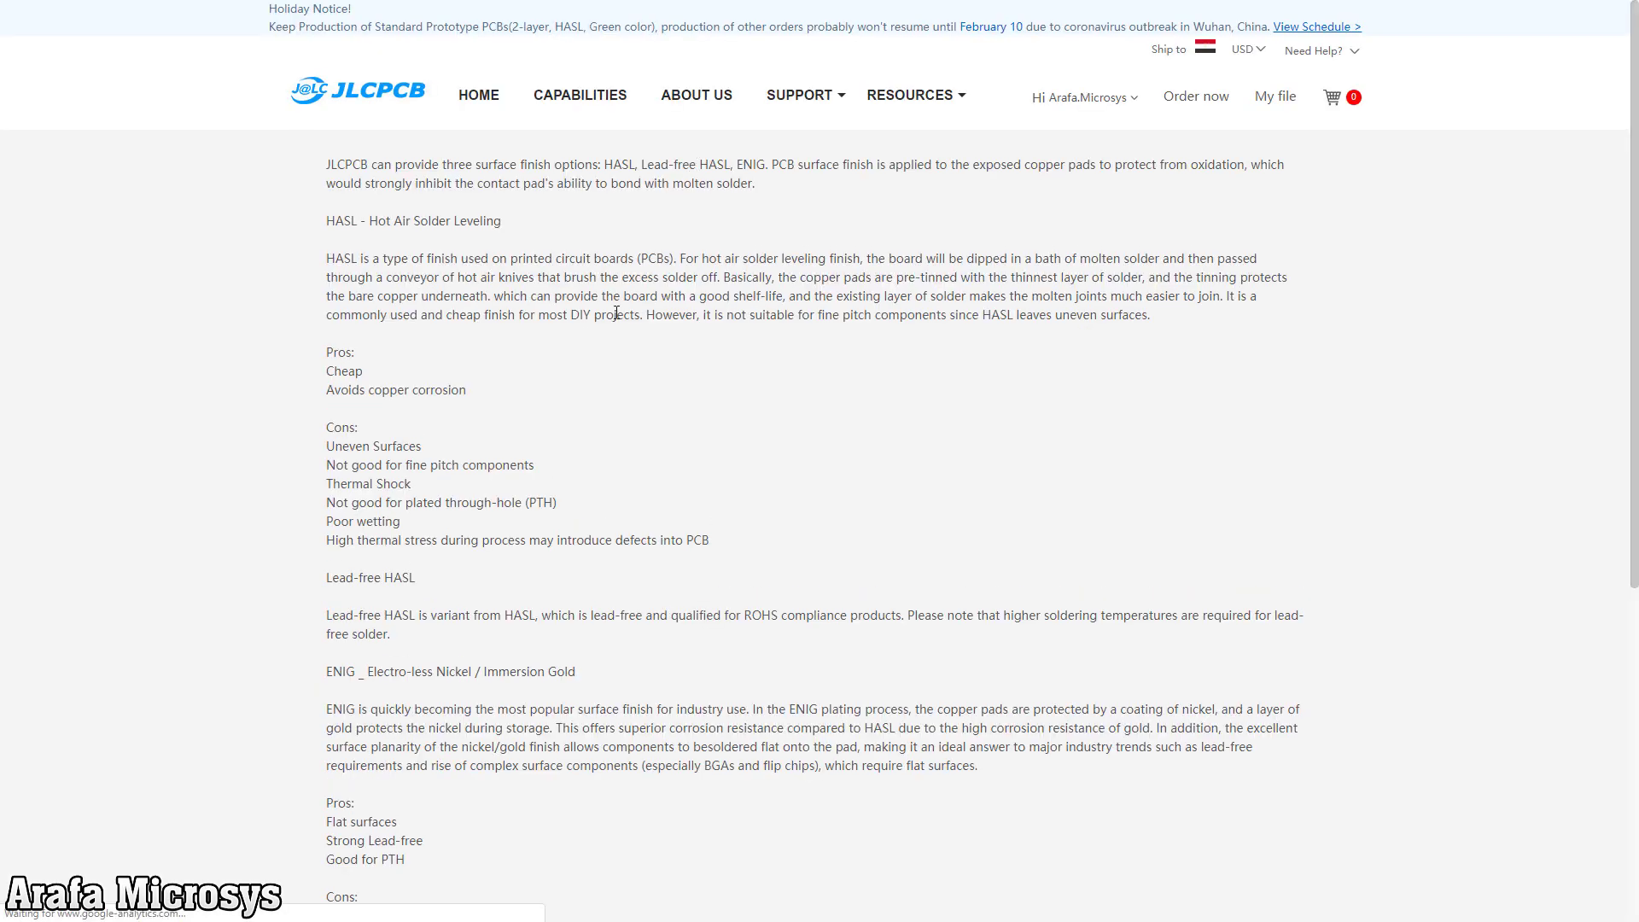
Step: Read the surface finish page, comparing the descriptions, pros and cons of HASL, Lead-free HASL and ENIG
scroll(589, 337, down, 1)
scroll(590, 337, up, 1)
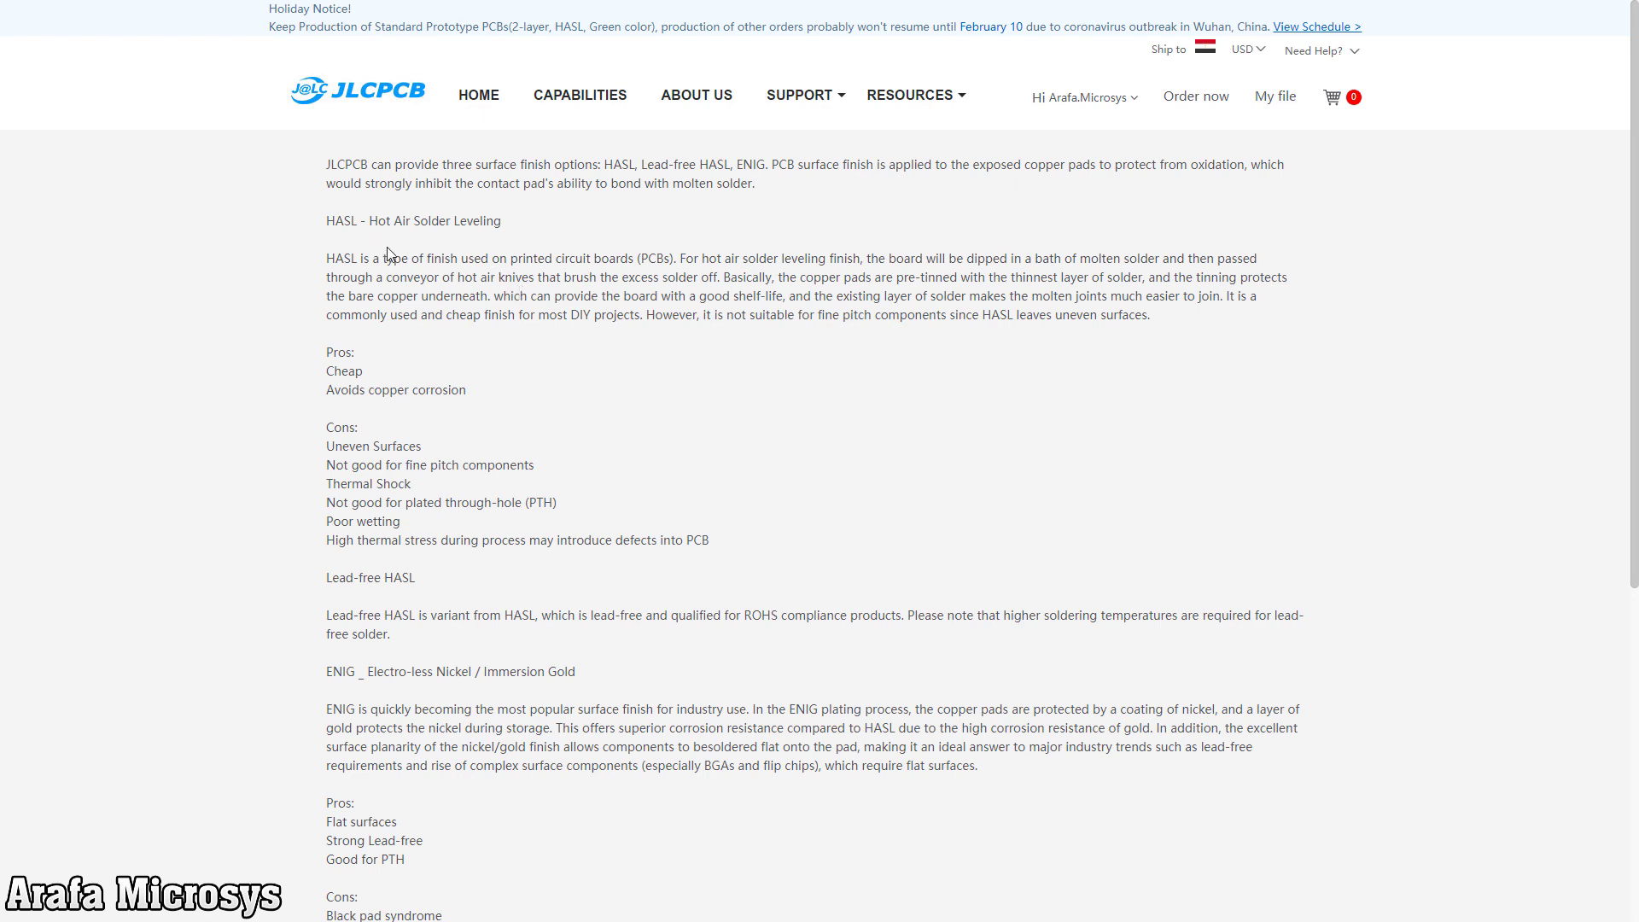
scroll(485, 238, down, 1)
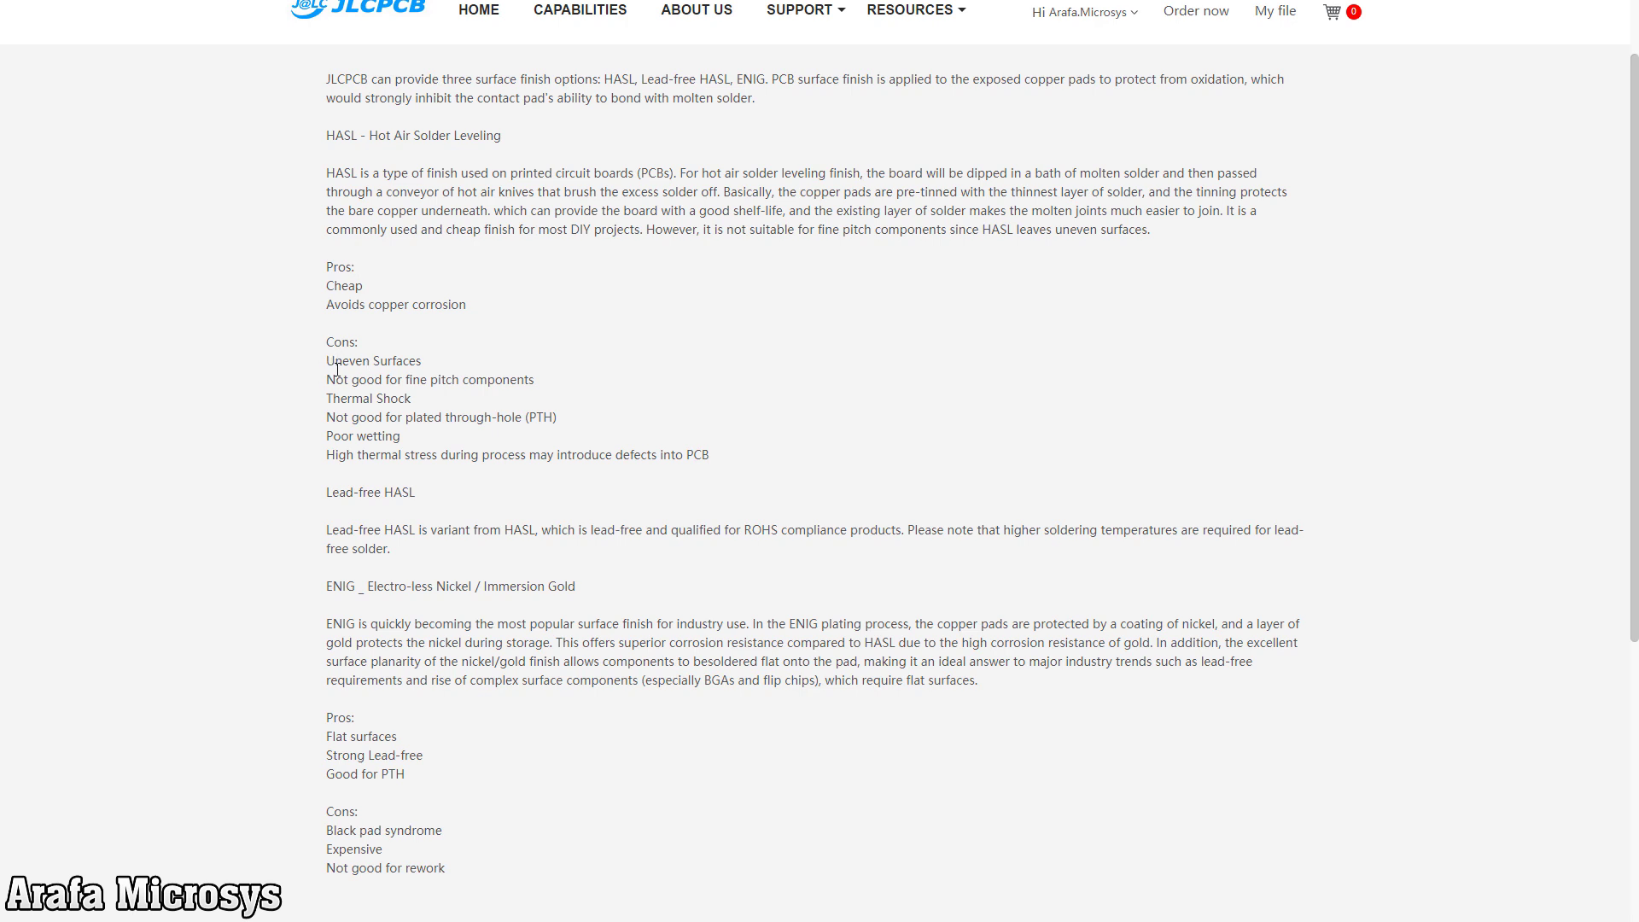
scroll(362, 352, down, 1)
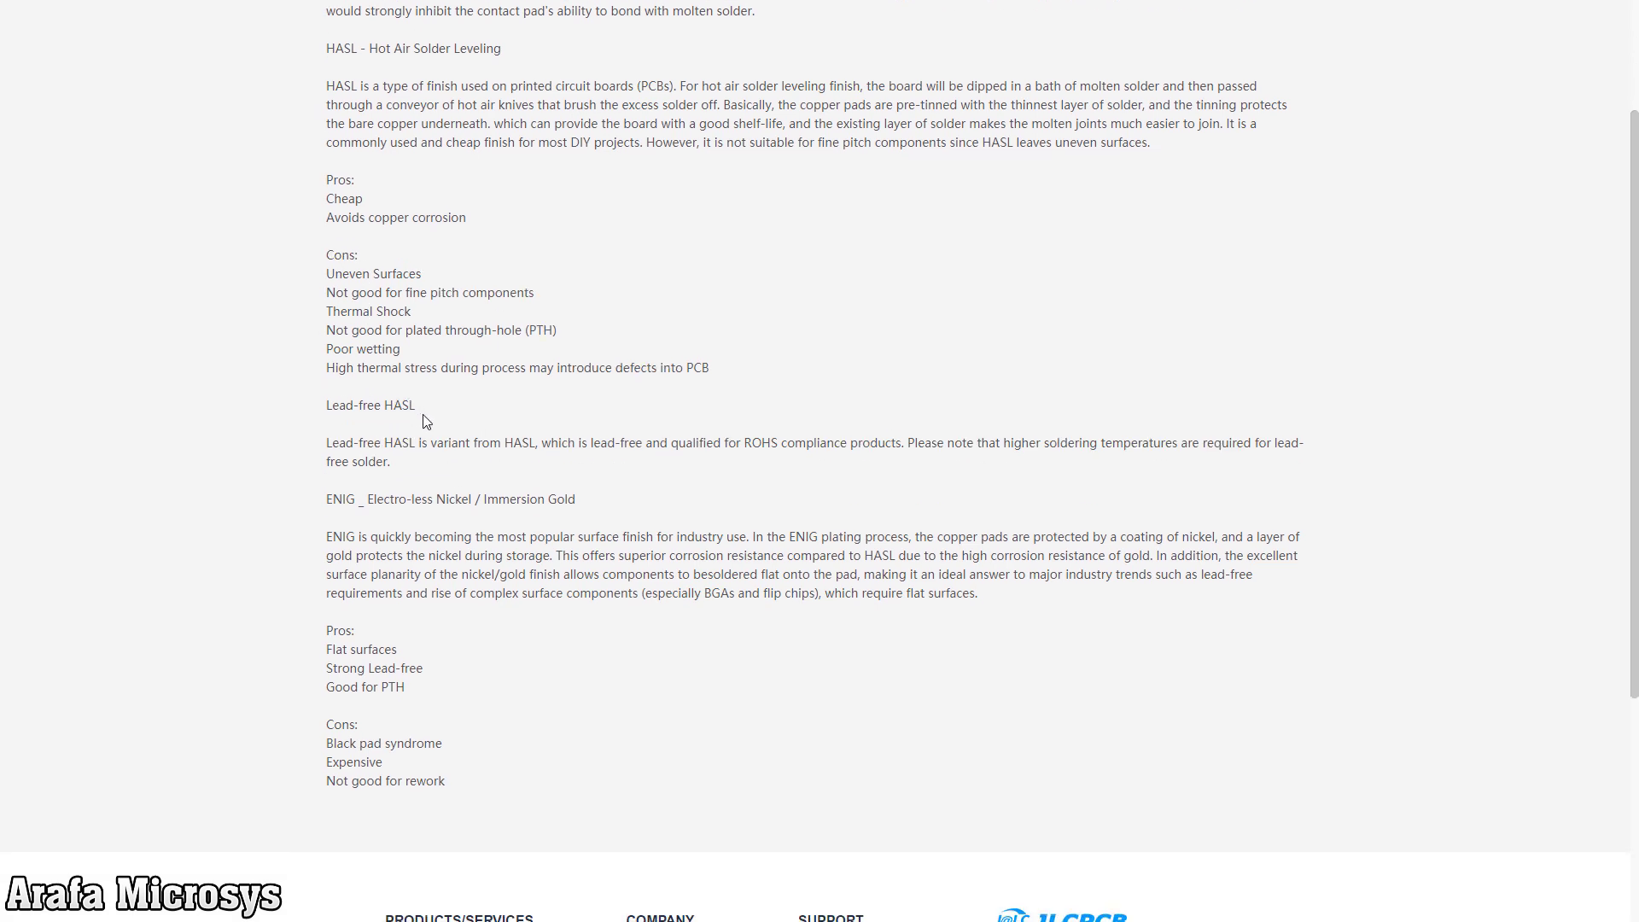
scroll(387, 540, down, 1)
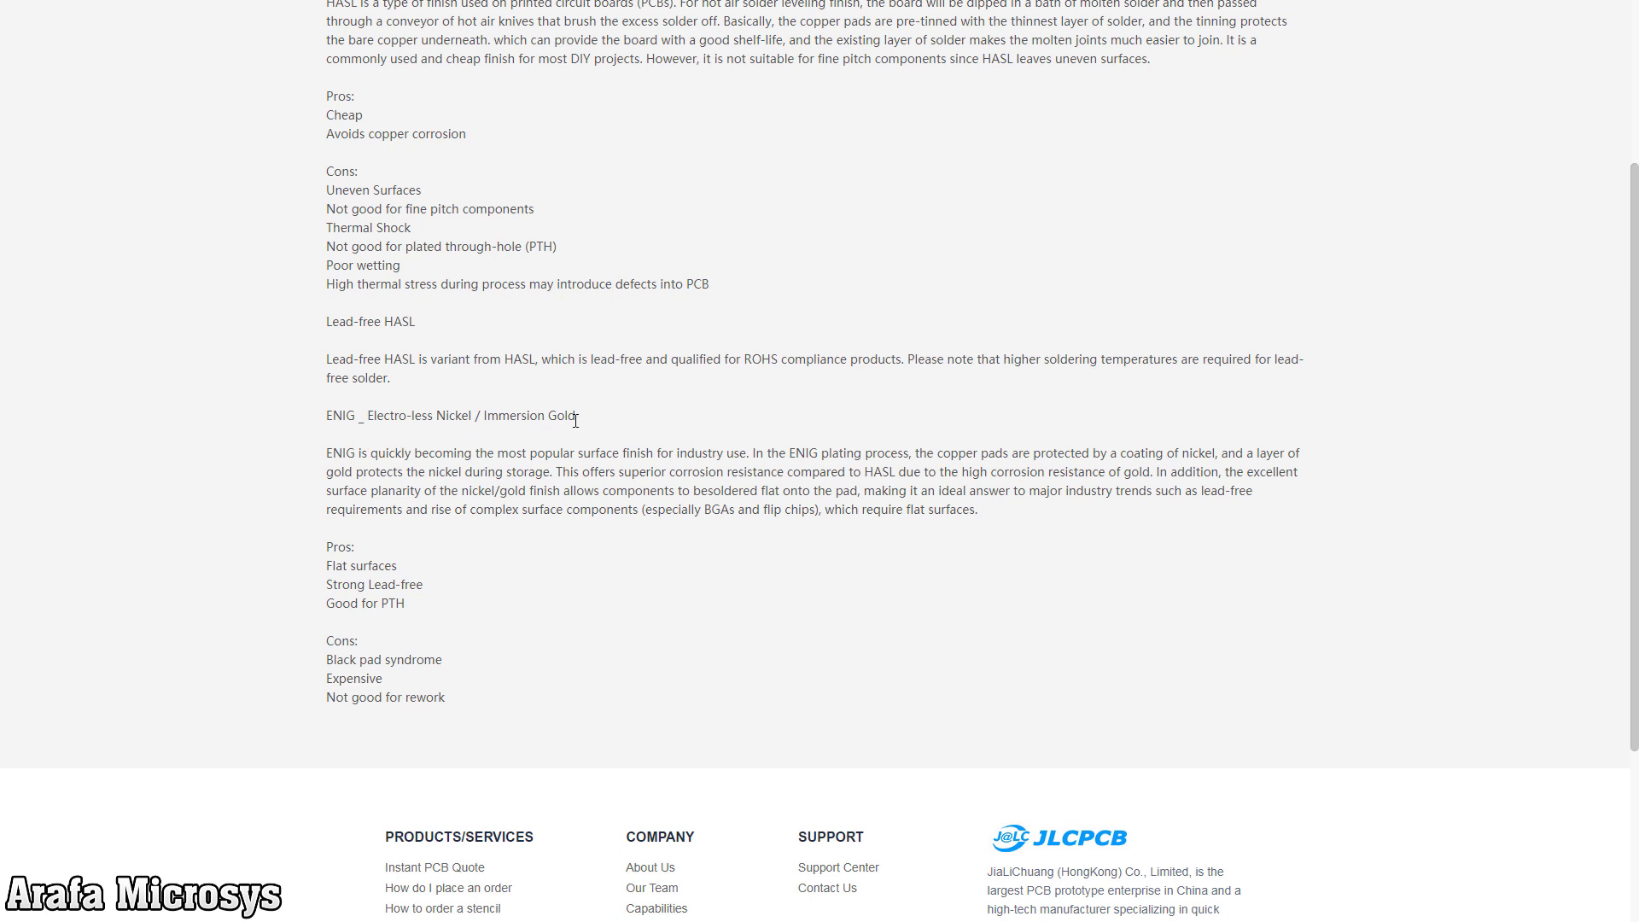
scroll(578, 424, down, 1)
scroll(529, 453, up, 2)
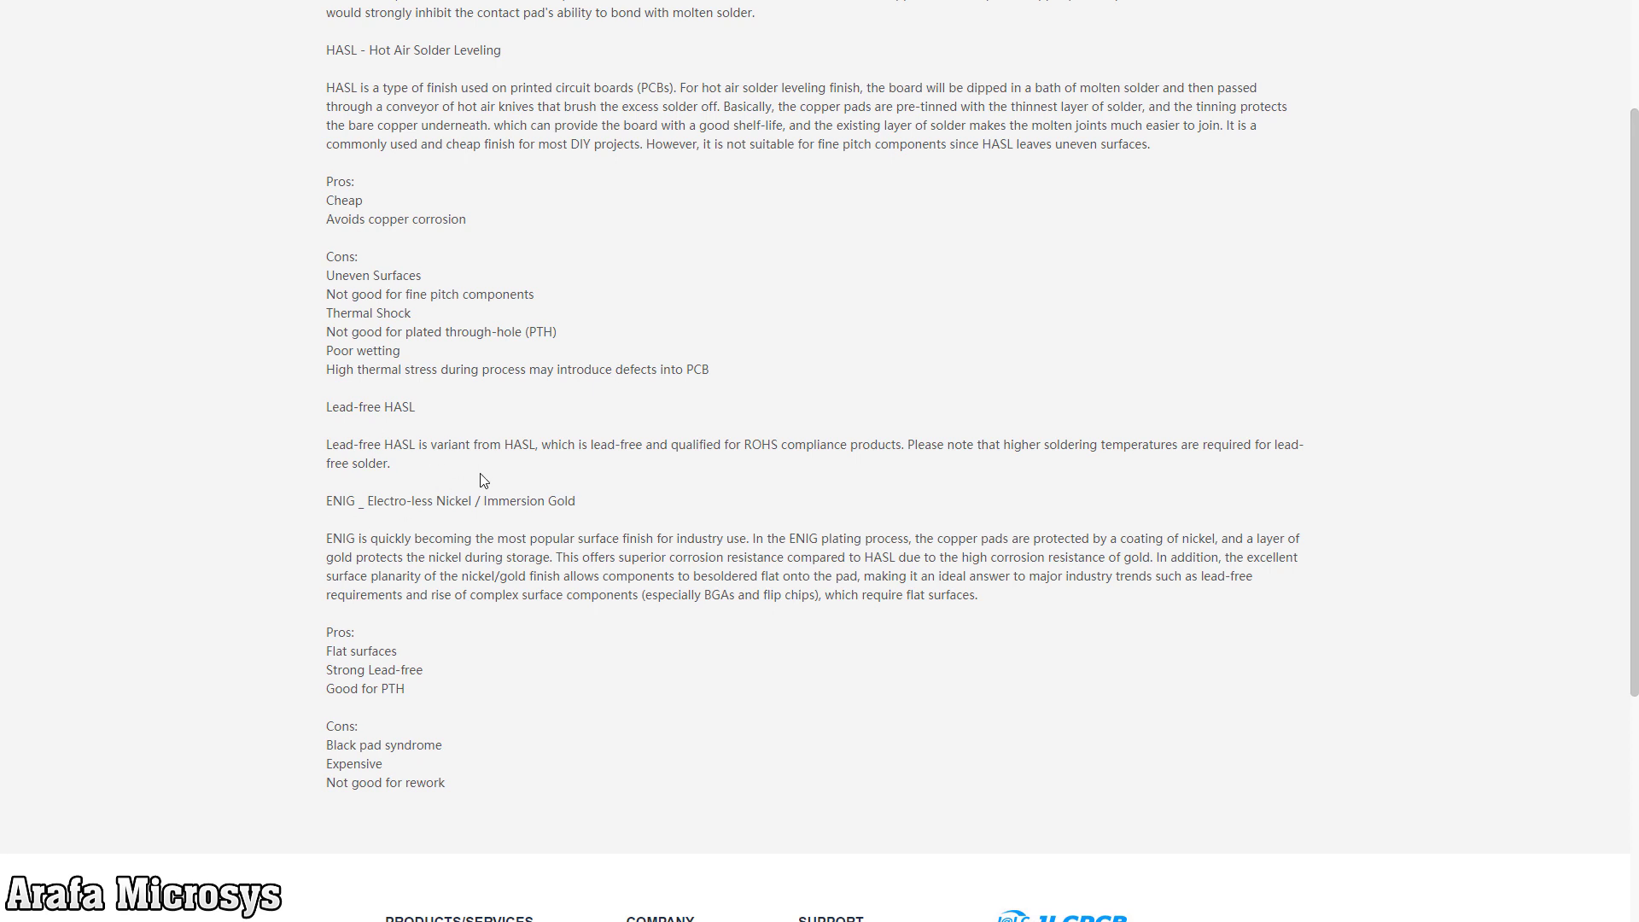
scroll(482, 478, up, 2)
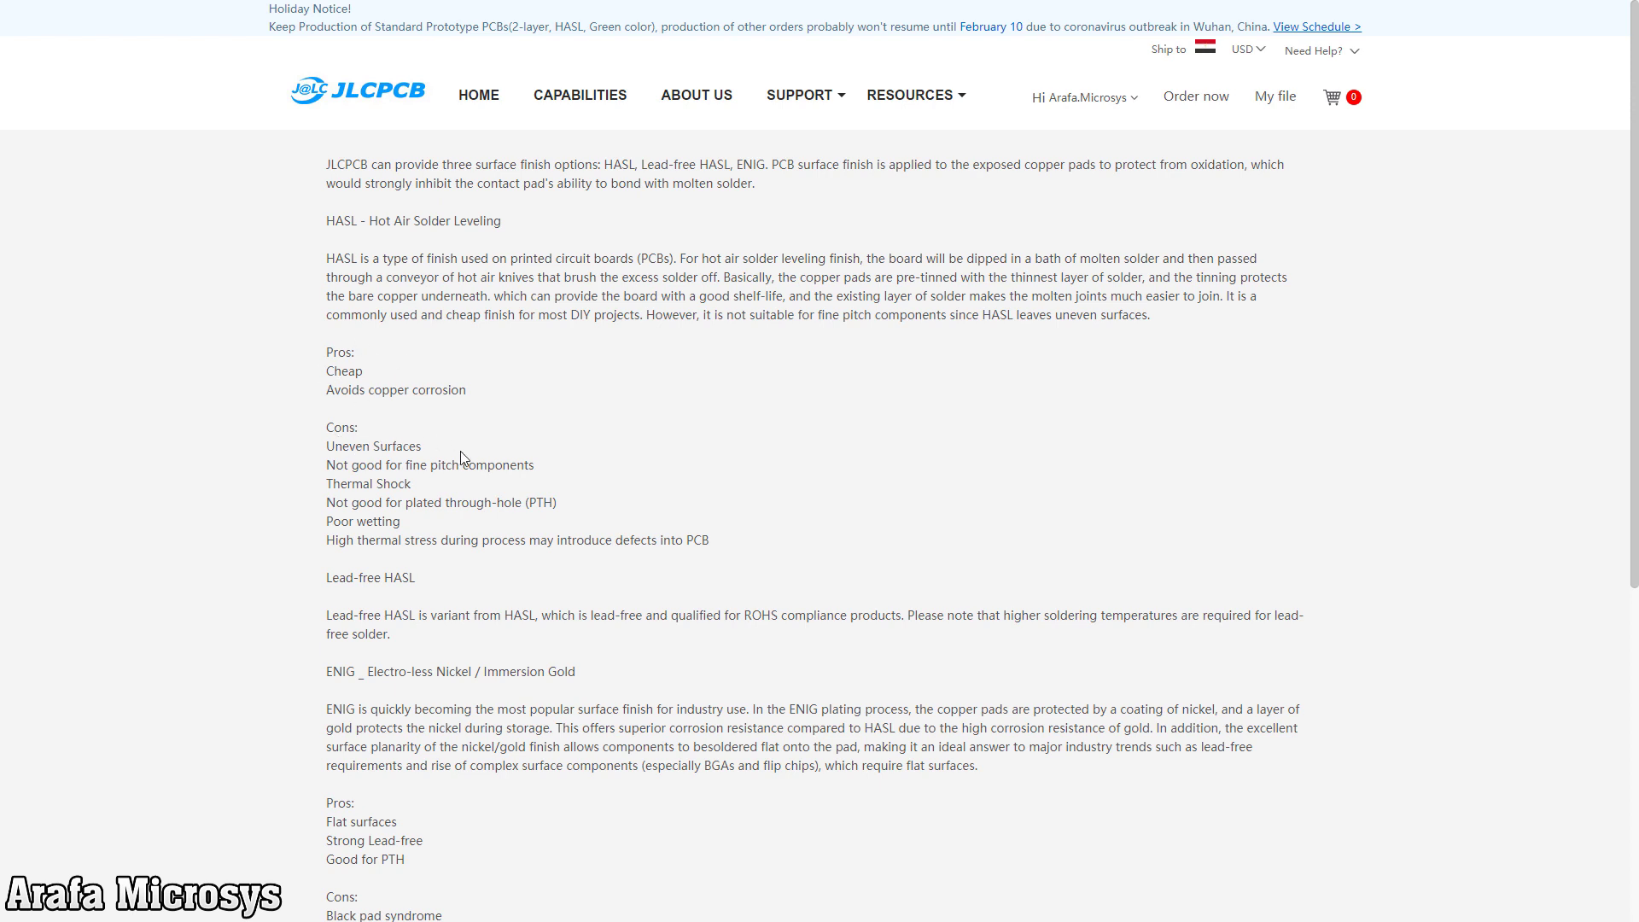
scroll(381, 451, down, 1)
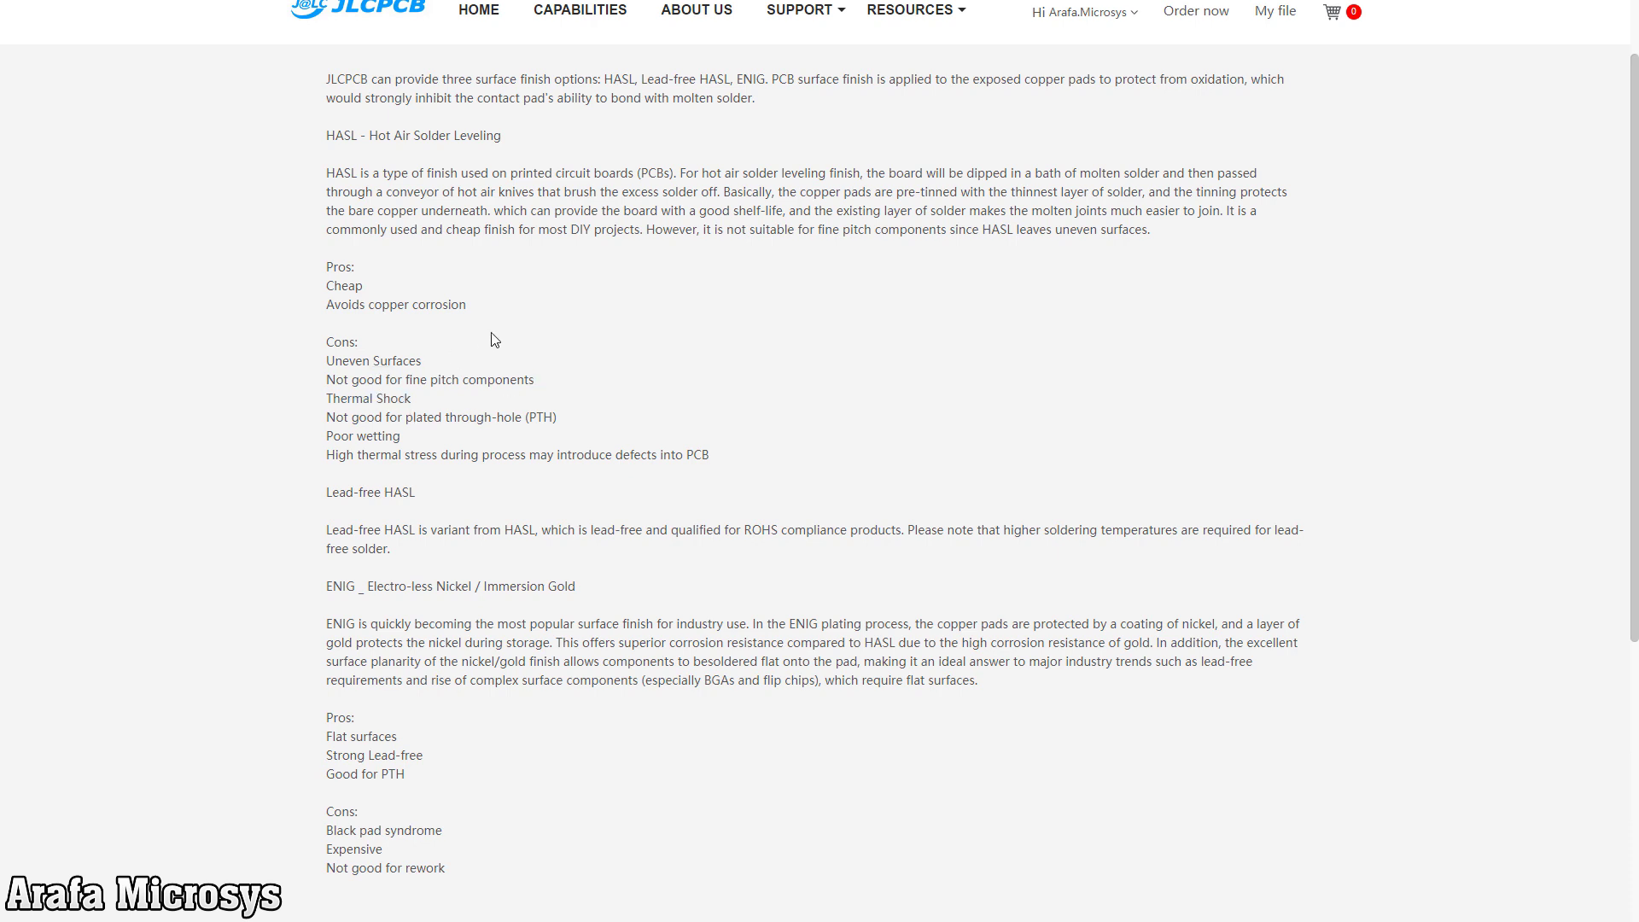
scroll(646, 162, up, 1)
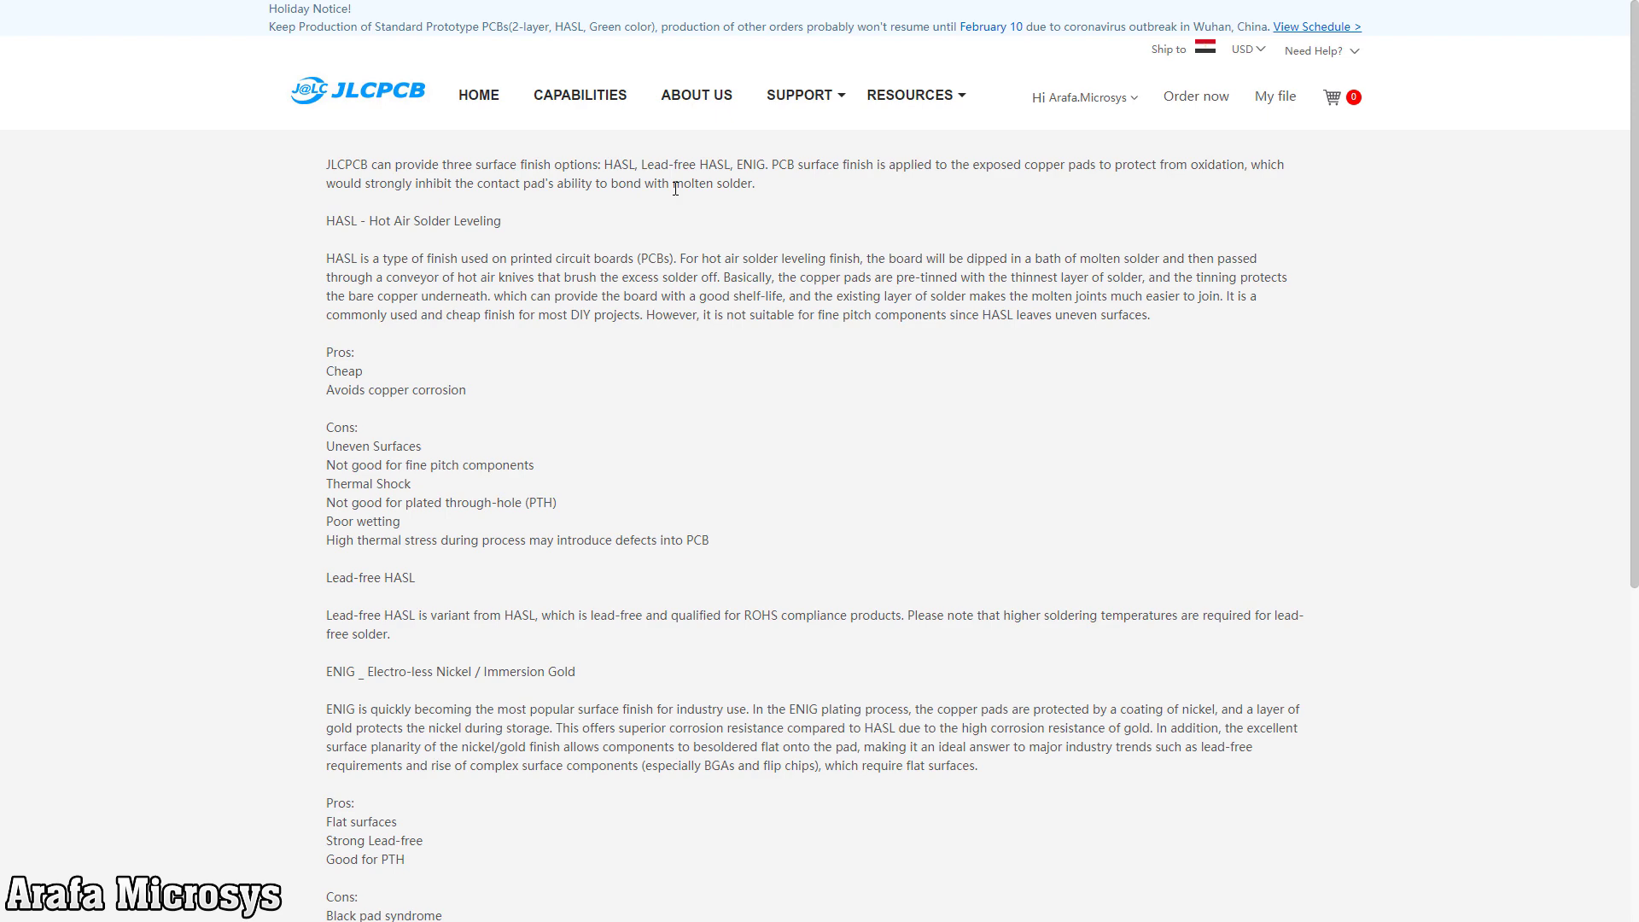
Step: Close the surface finish page and view the help notes for Gold Fingers, Material Details and Panel By JLCPCB
key(ctrl+w)
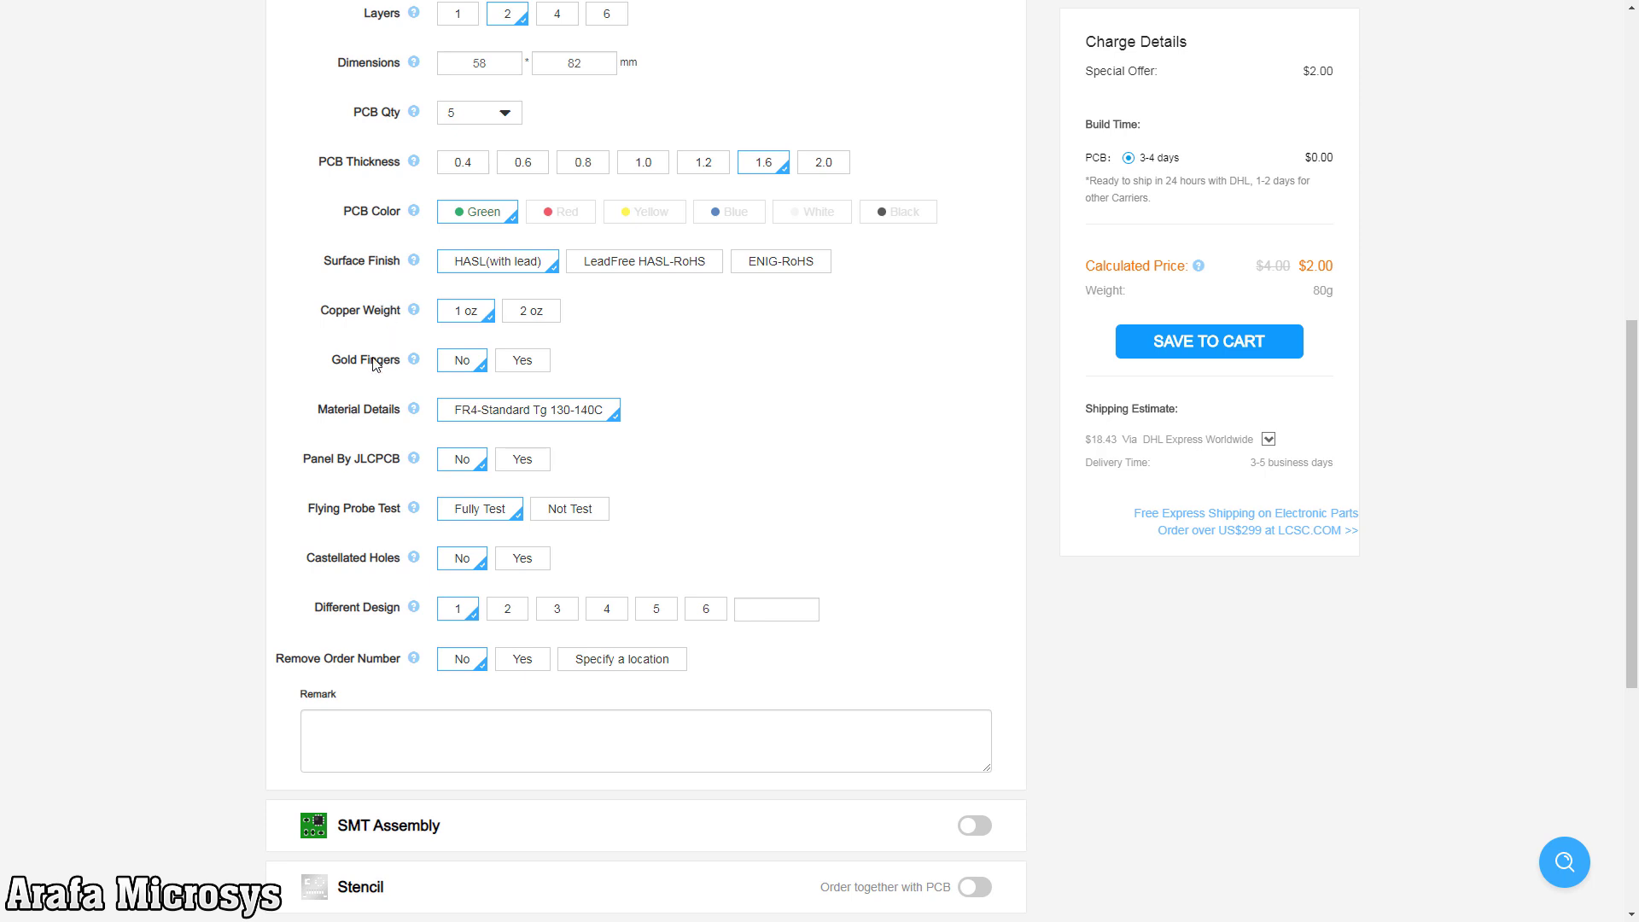
mouse_move(417, 362)
mouse_move(415, 418)
scroll(381, 475, down, 2)
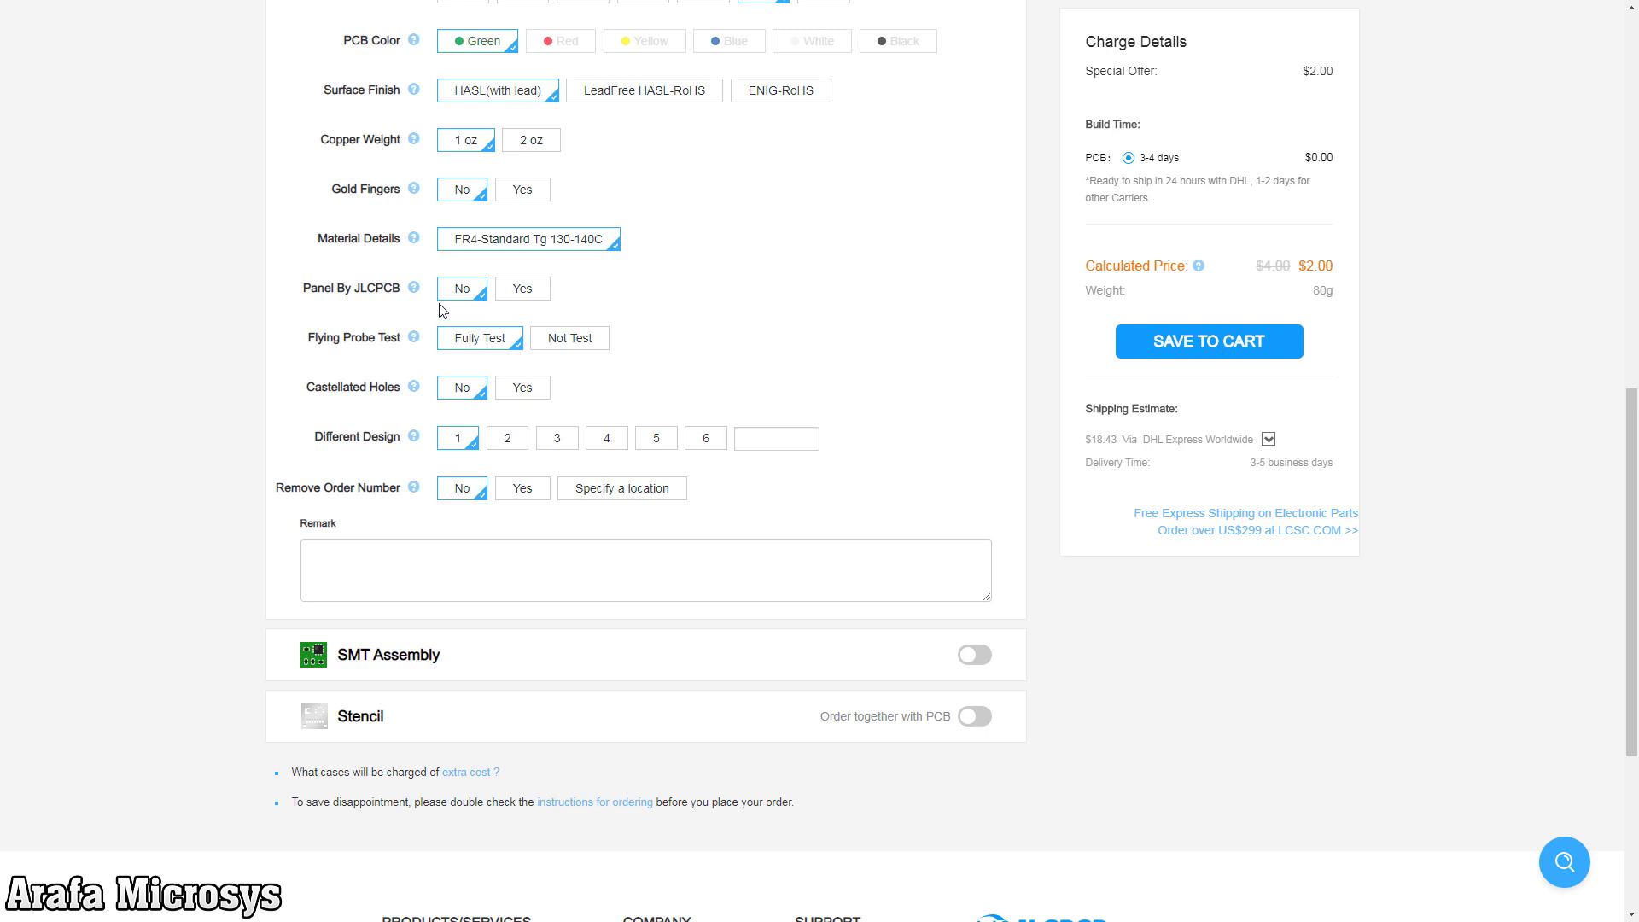
mouse_move(413, 288)
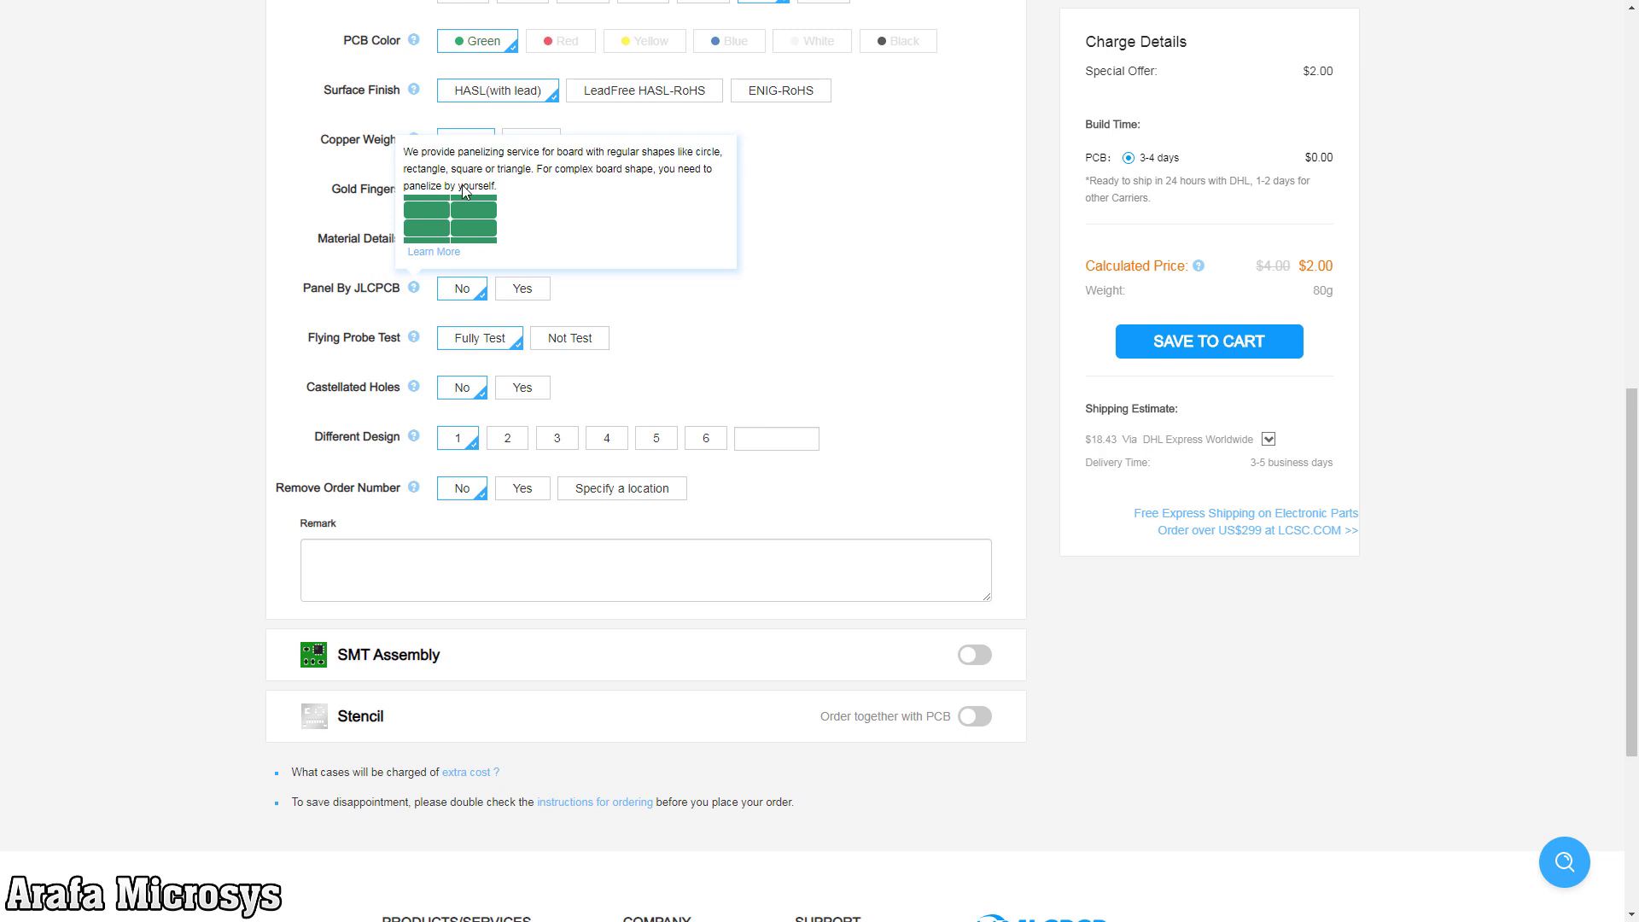
Step: Switch Panel By JLCPCB to Yes to view its panel settings, return it to No and keep Flying Probe Test at Fully Test
click(526, 293)
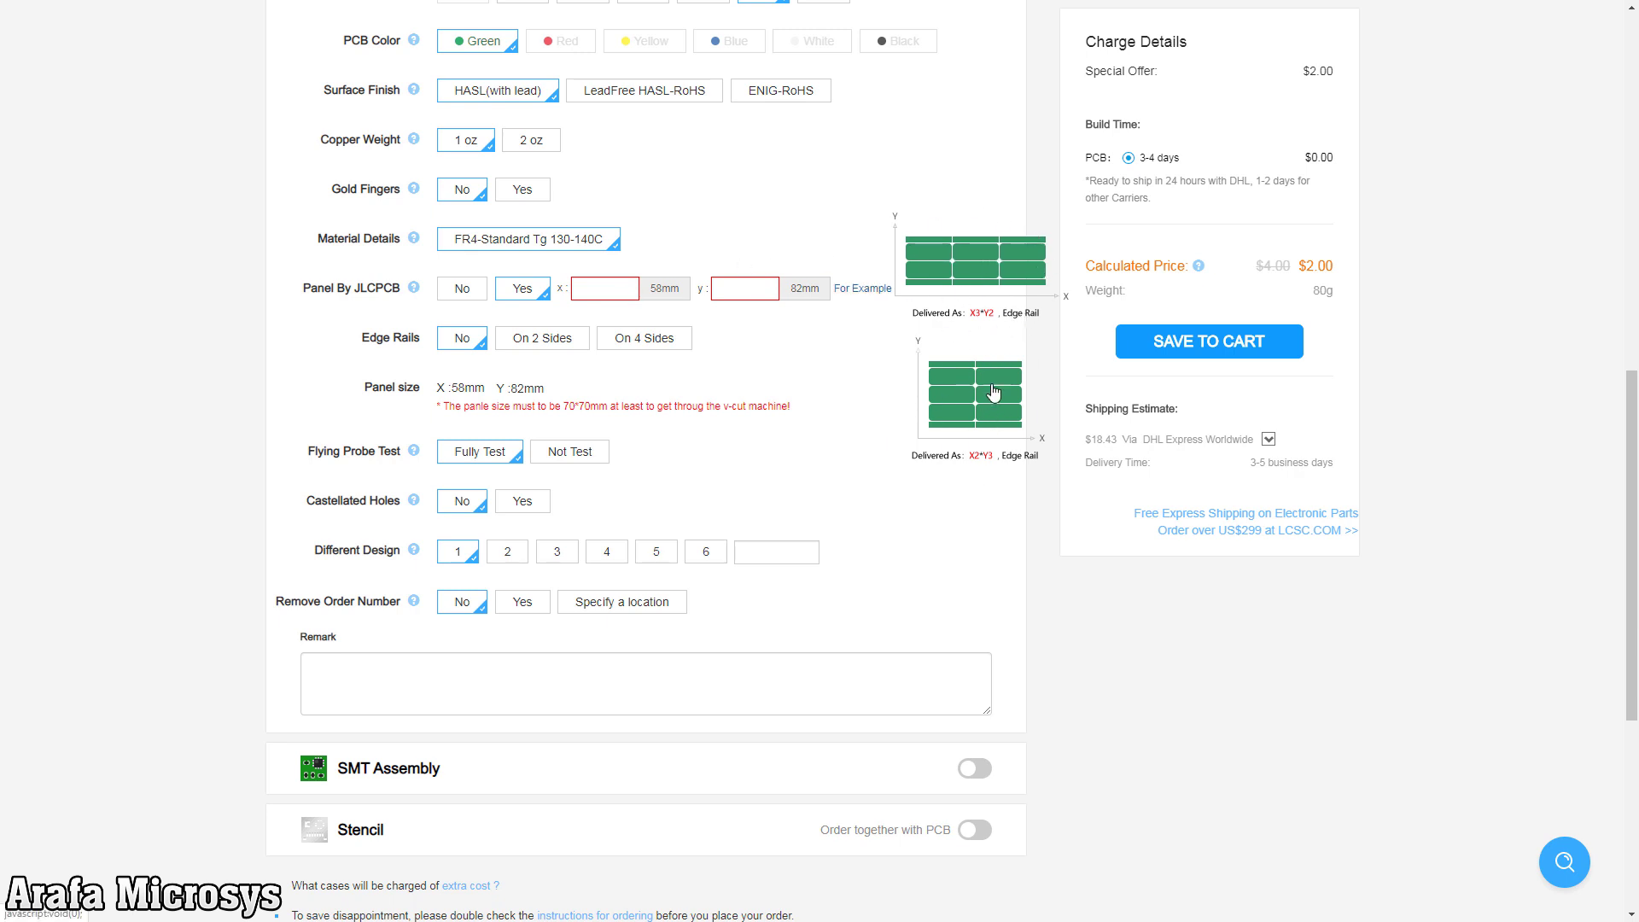
click(462, 288)
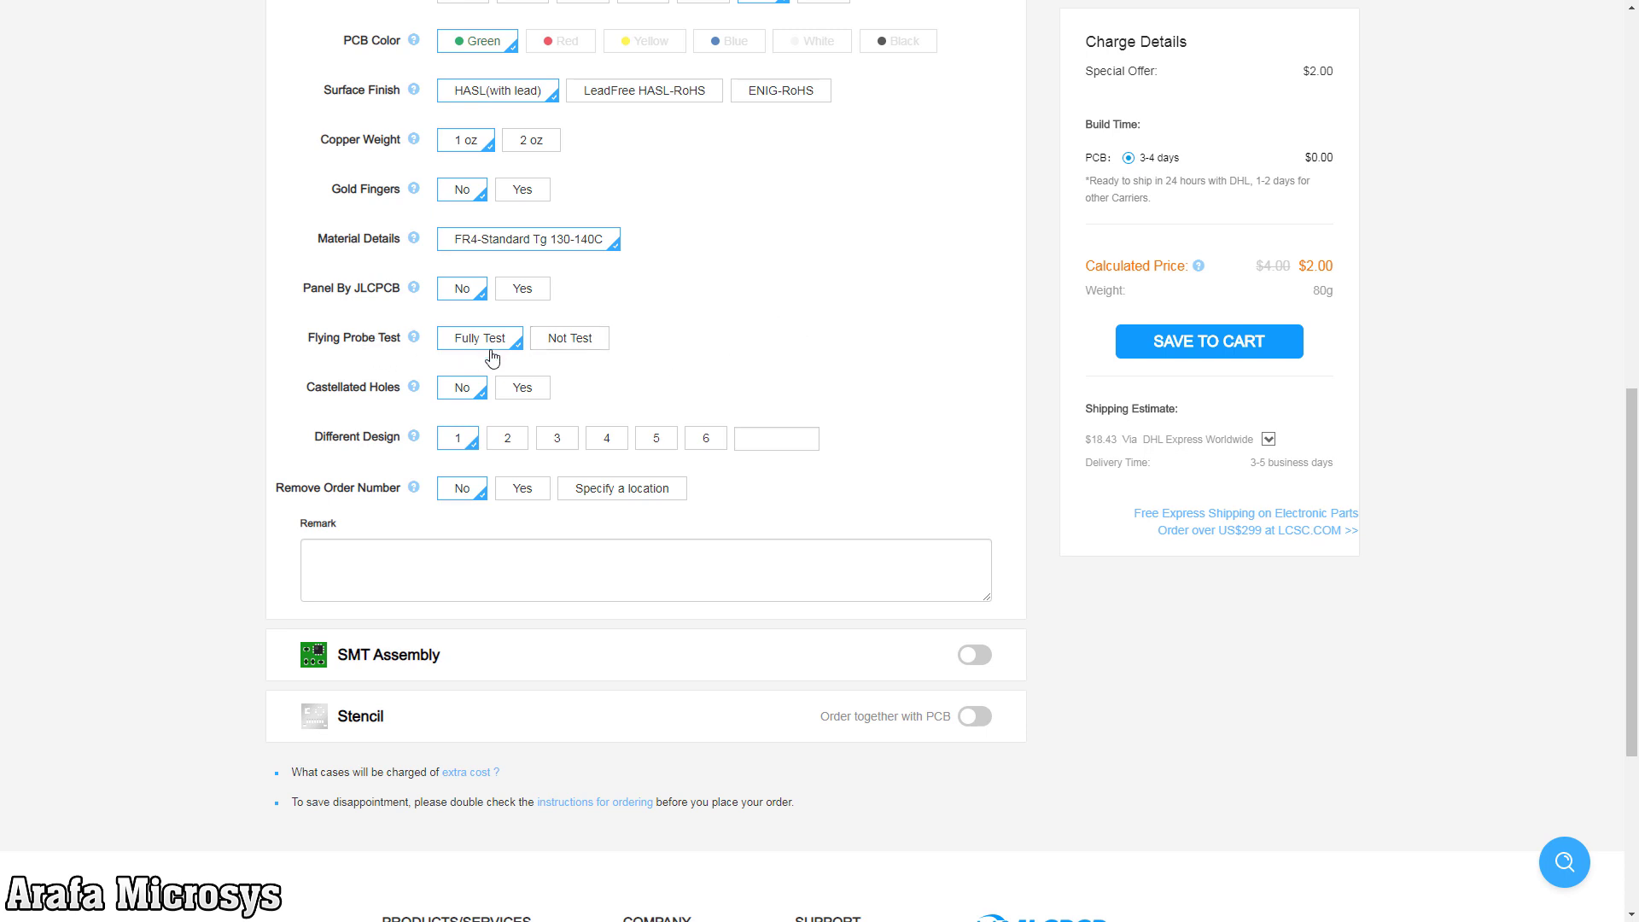
scroll(511, 357, up, 2)
click(466, 509)
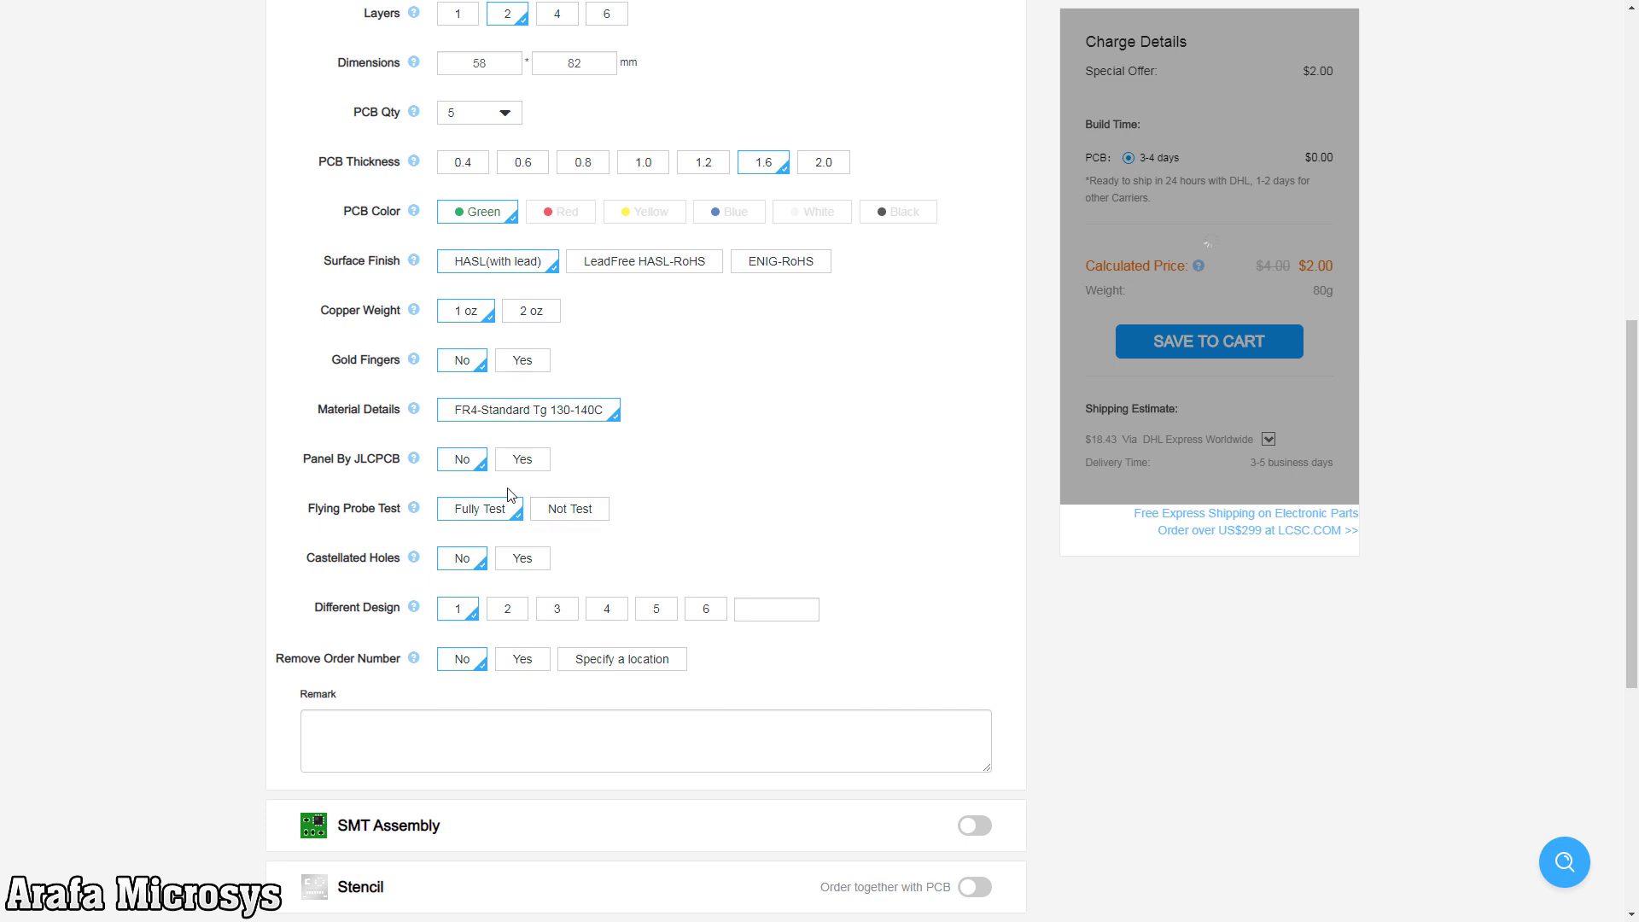
Step: View the help notes for Remove Order Number, Castellated Holes and Different Design
scroll(534, 464, down, 3)
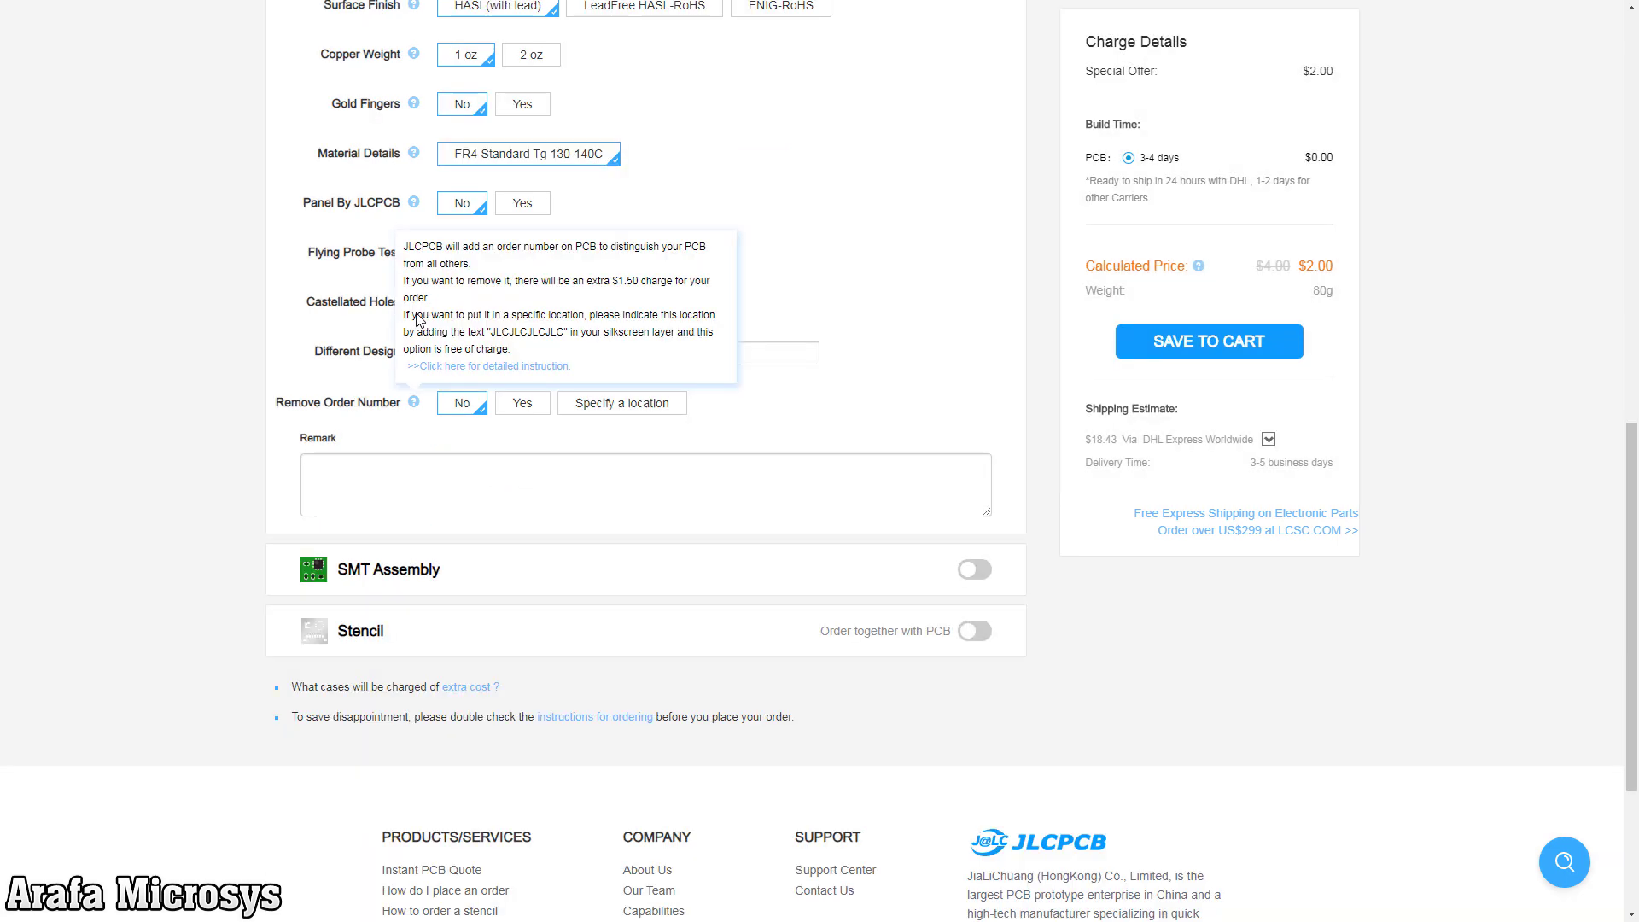
mouse_move(414, 303)
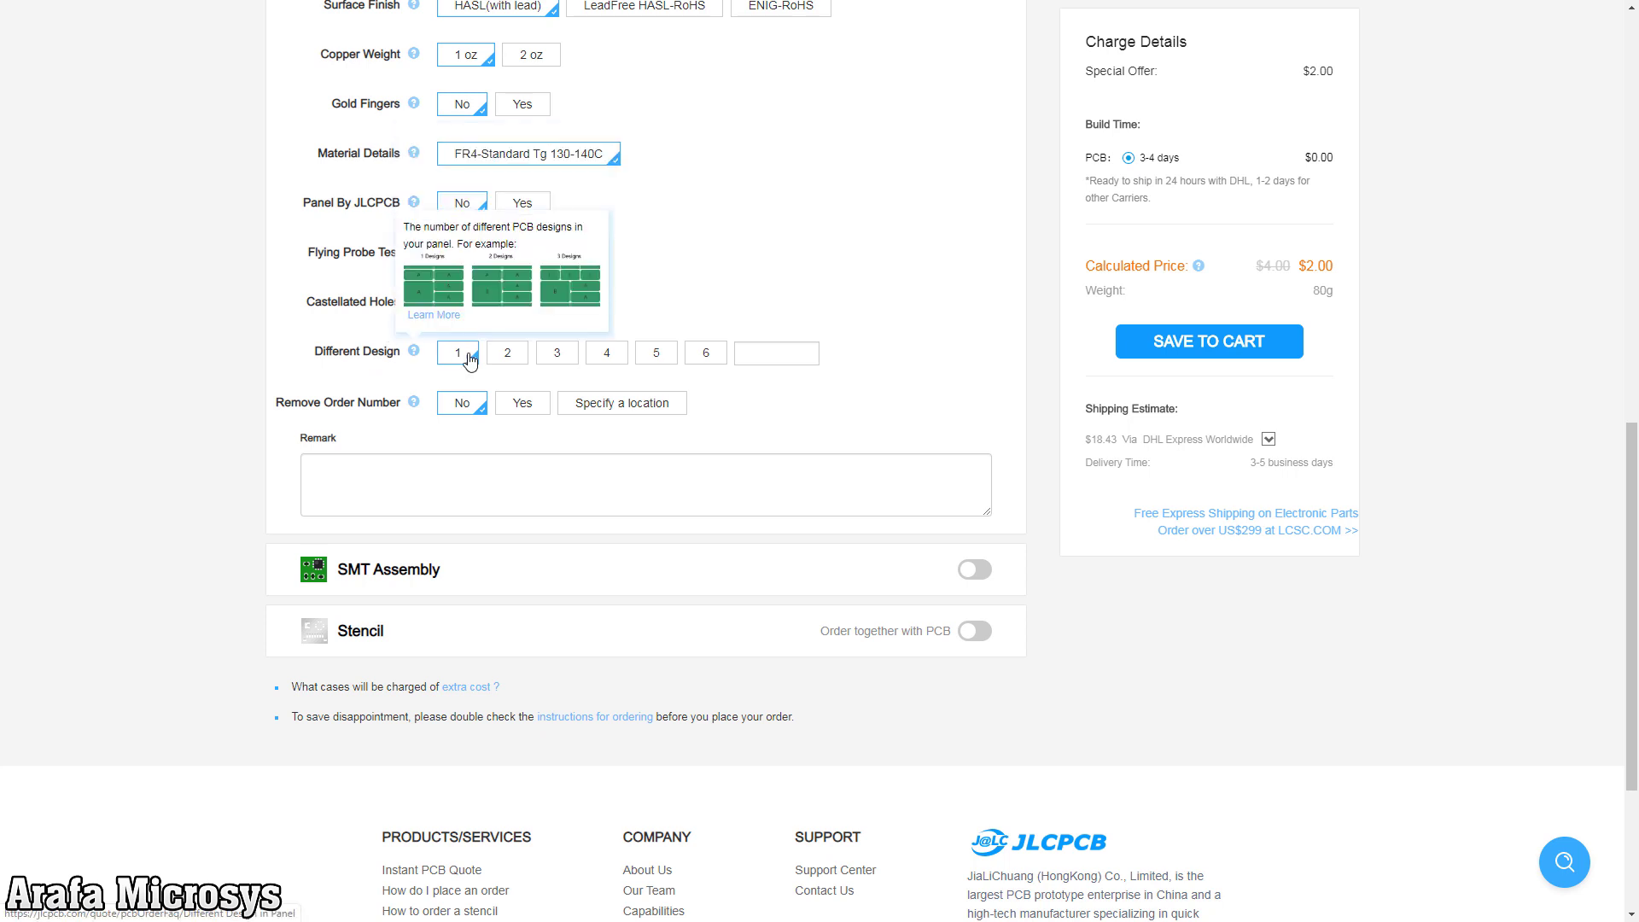
mouse_move(418, 357)
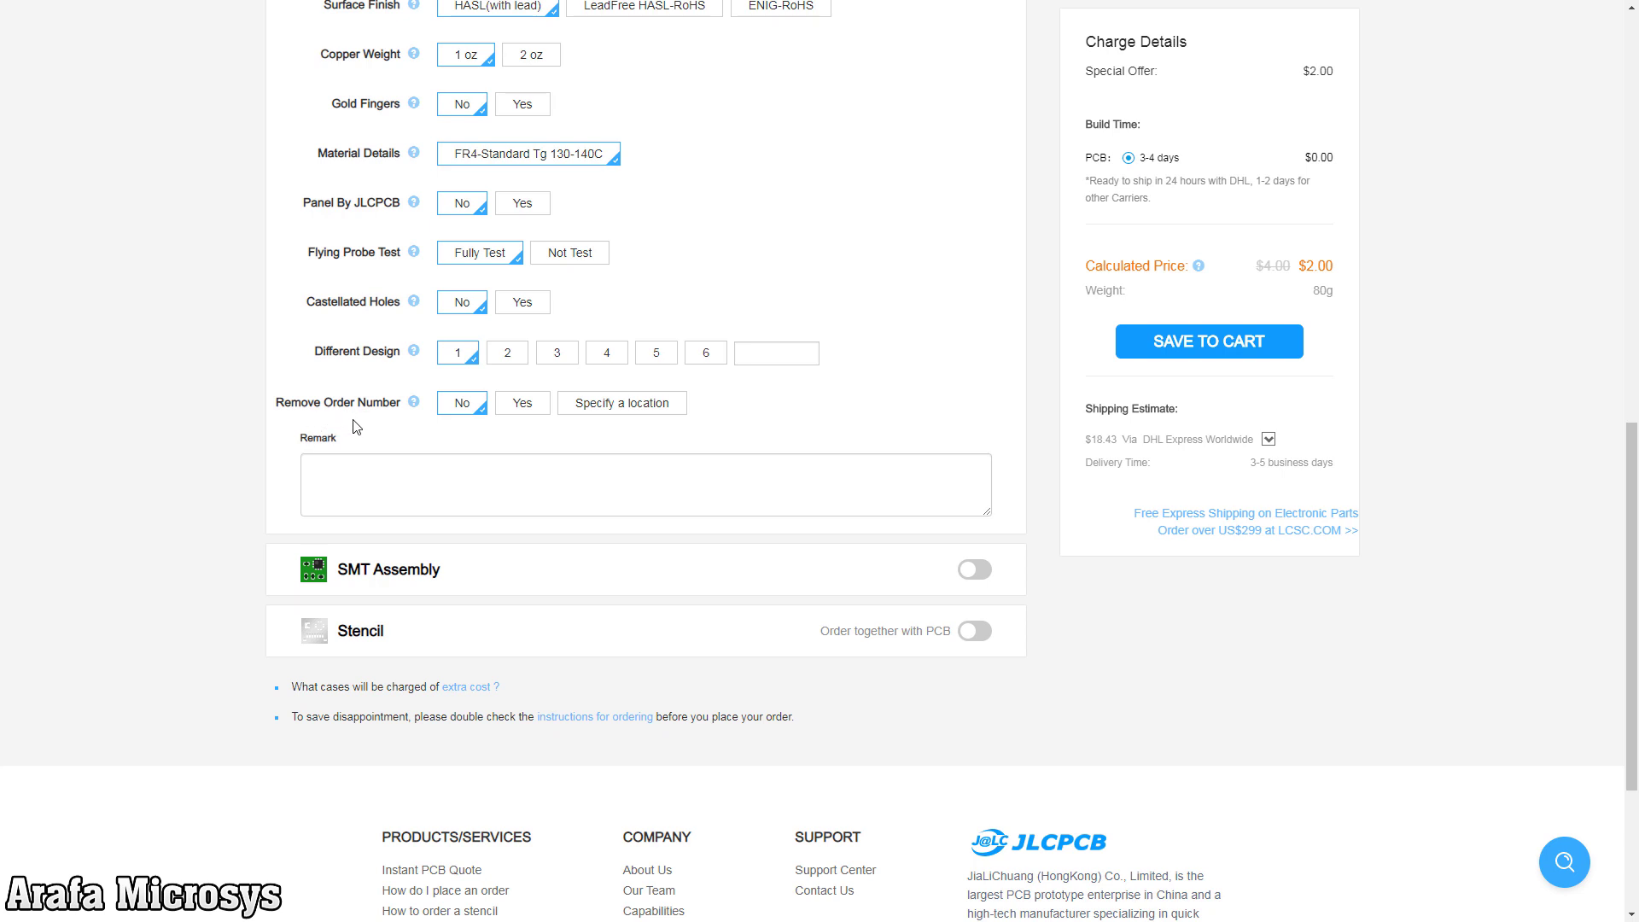
scroll(644, 431, up, 1)
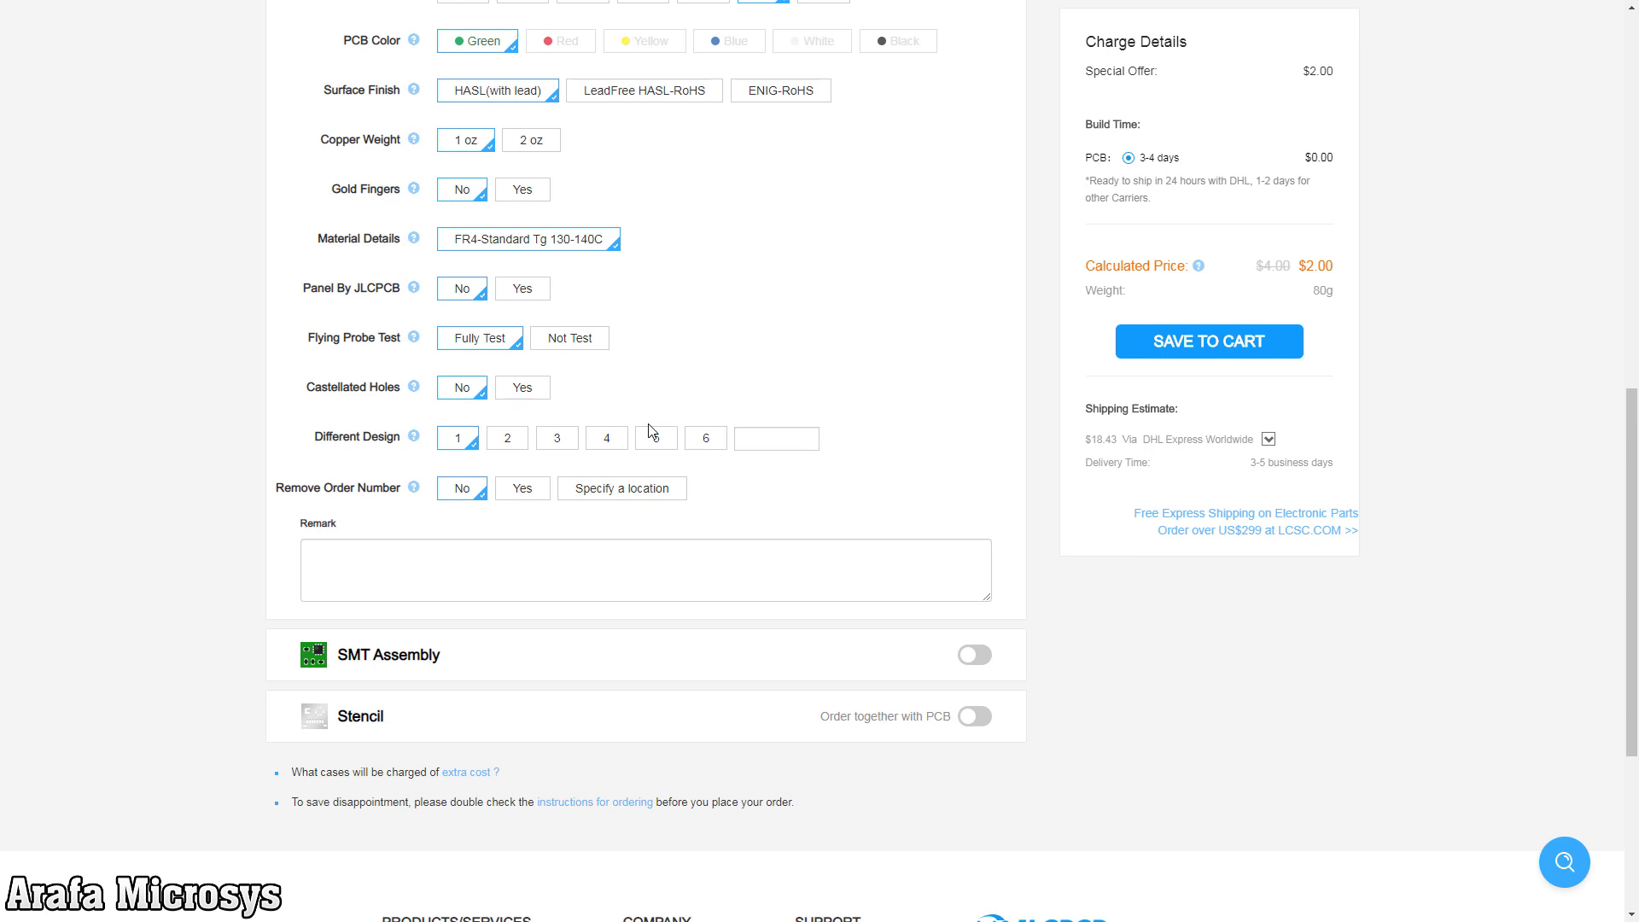
Step: Try Specify a location for Remove Order Number, check its effect on the charges, and return the option to No
click(618, 500)
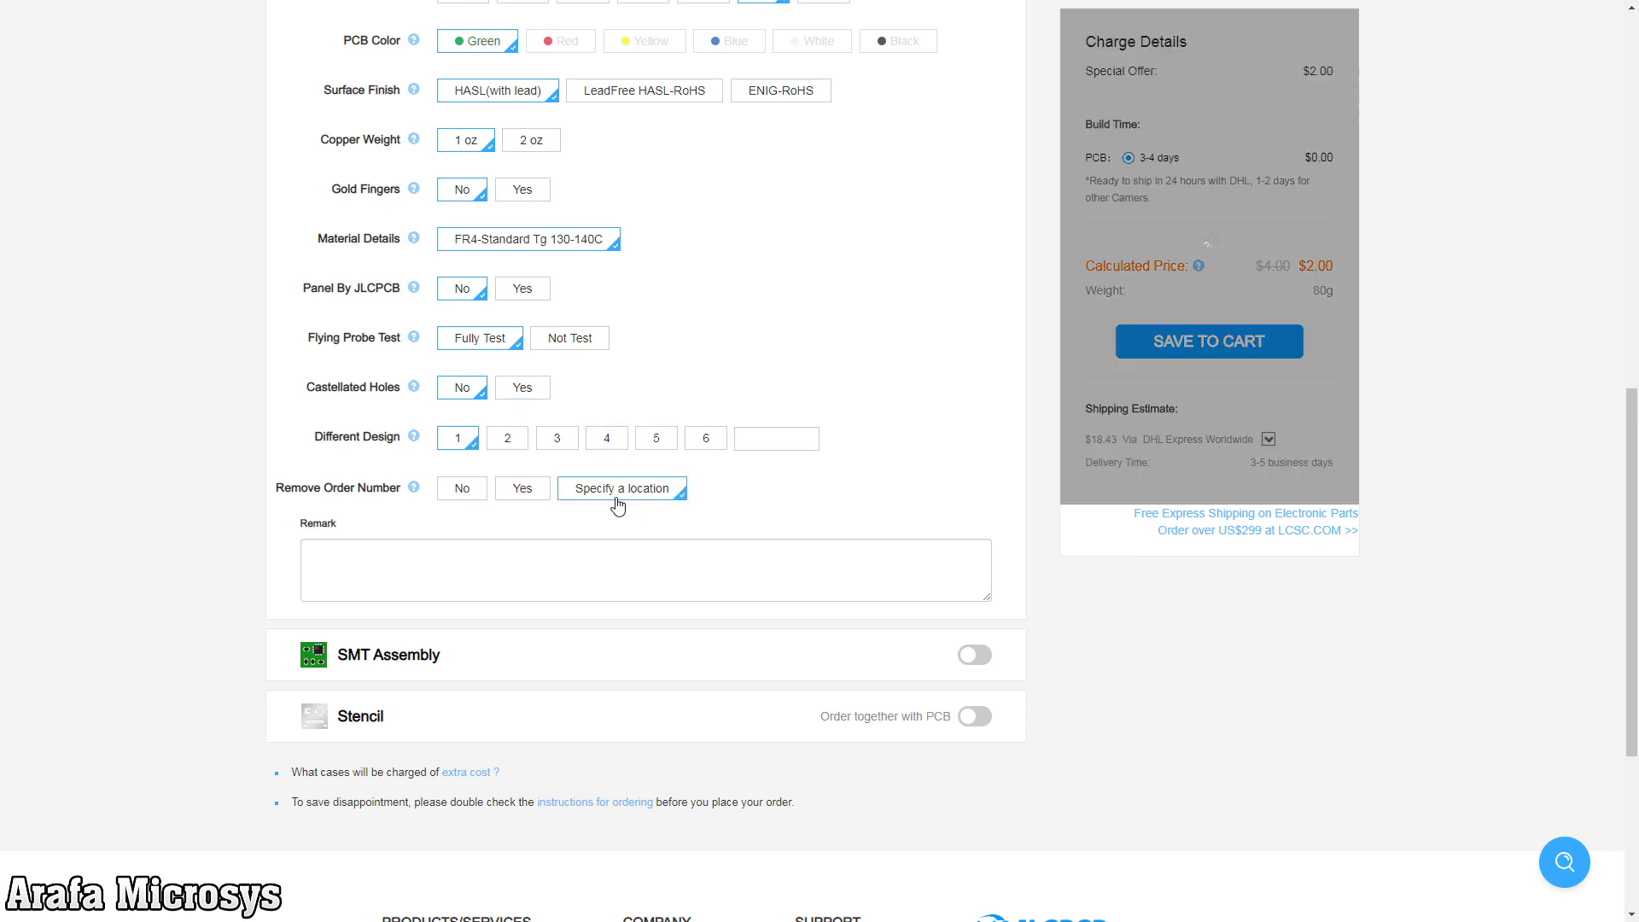
scroll(977, 370, up, 2)
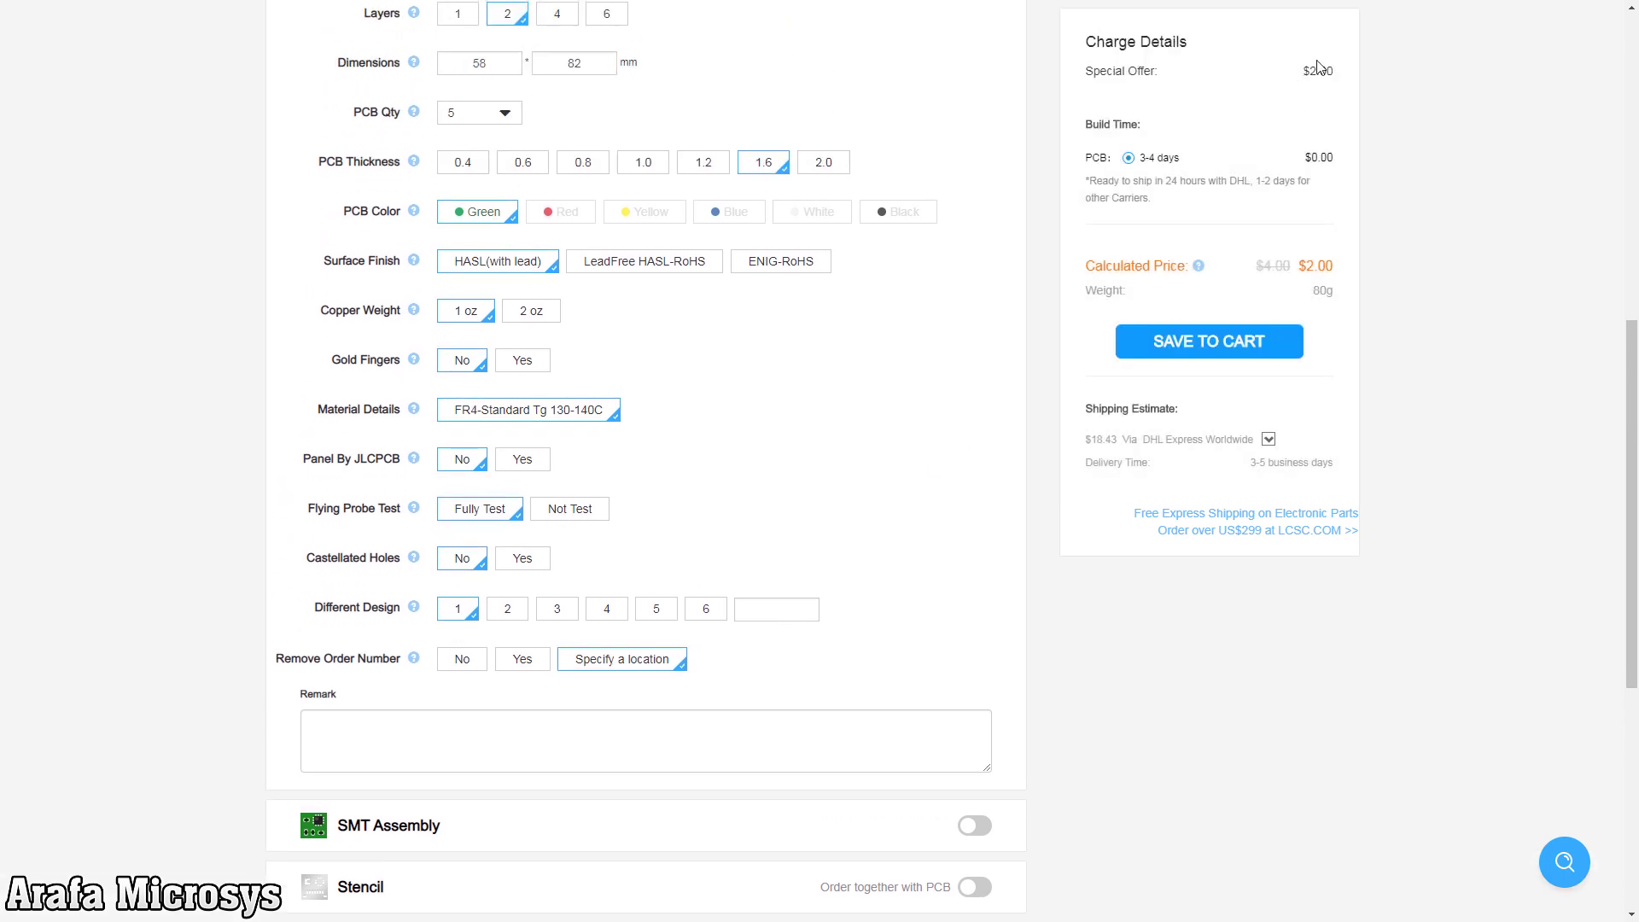
scroll(707, 702, down, 2)
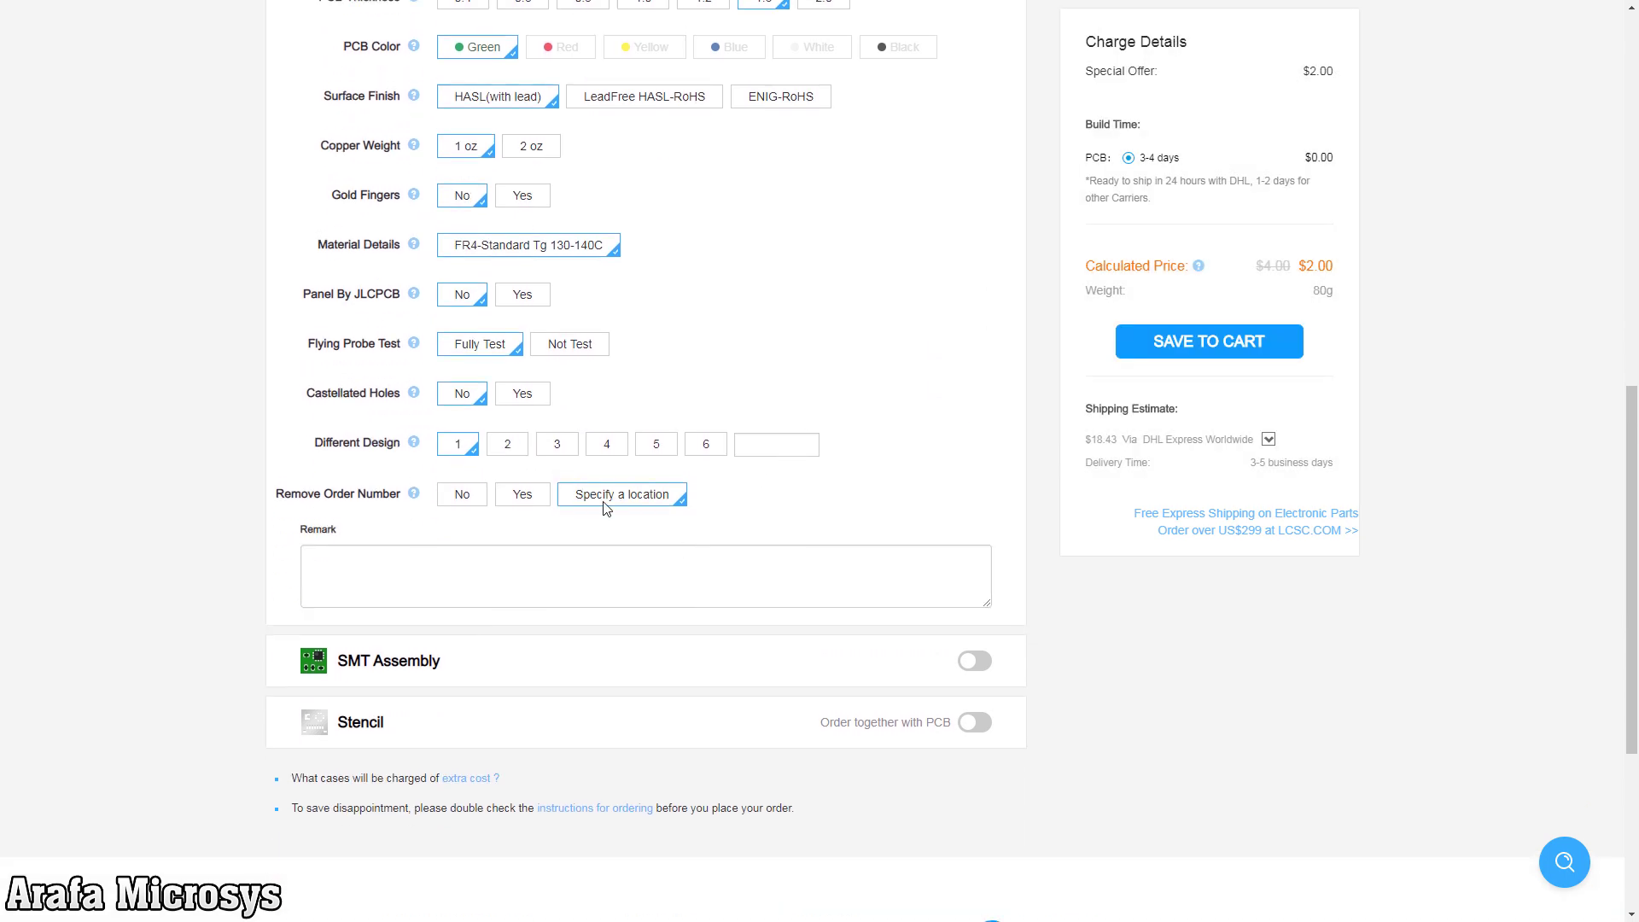
click(465, 498)
scroll(465, 498, up, 2)
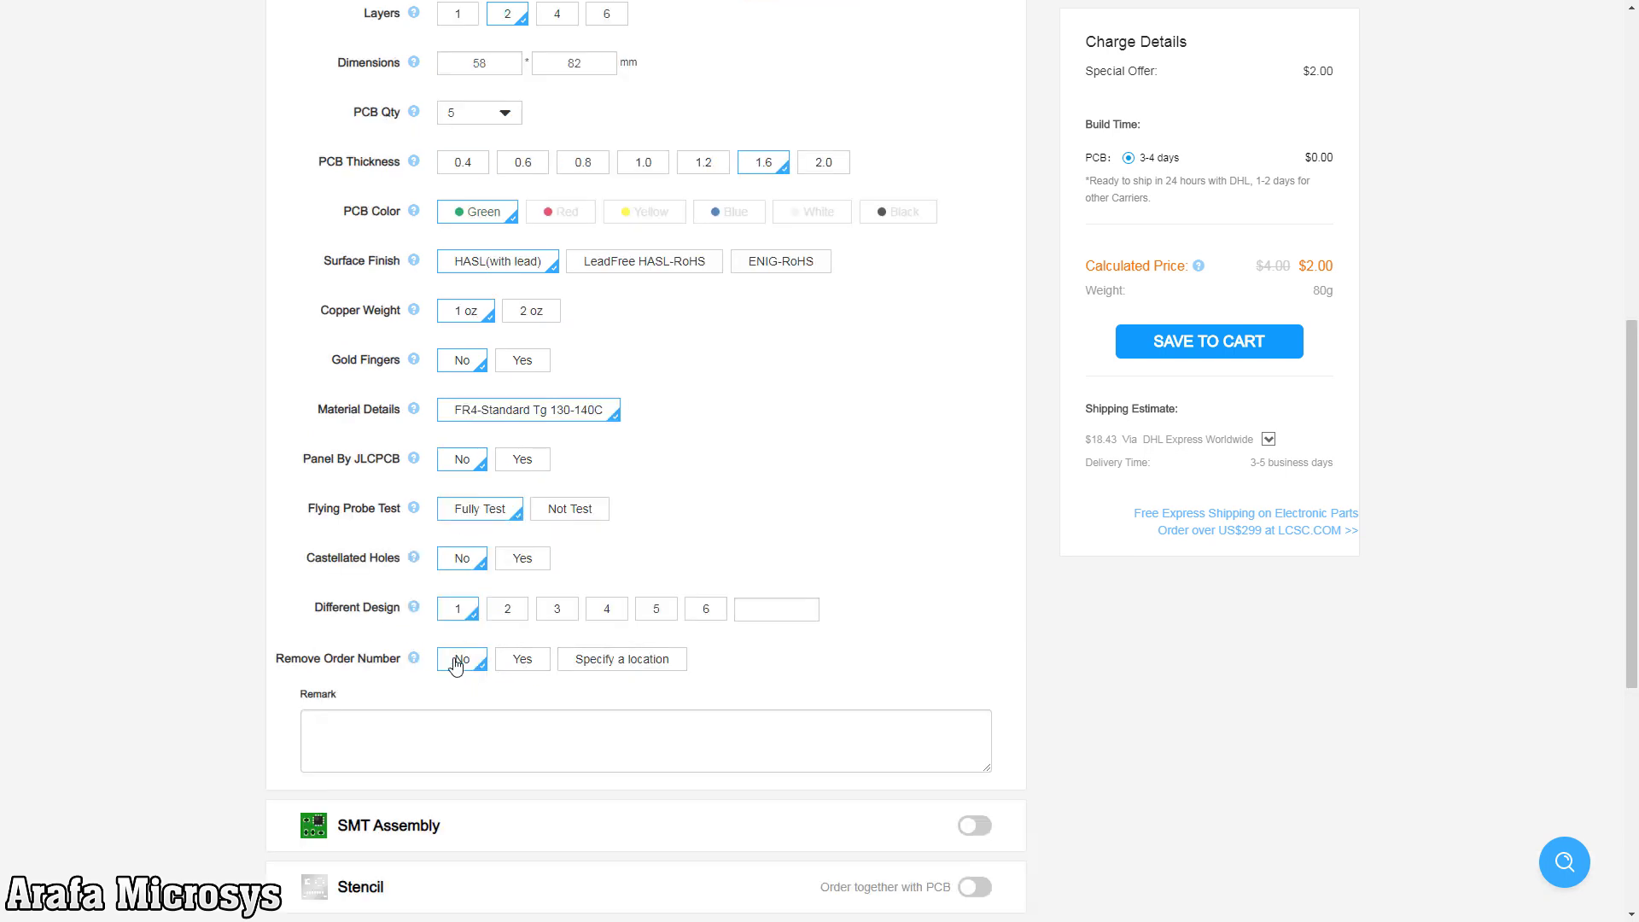
Step: Try Yes for Remove Order Number, check the added charge, and set the option back to No
scroll(461, 666, down, 1)
click(523, 575)
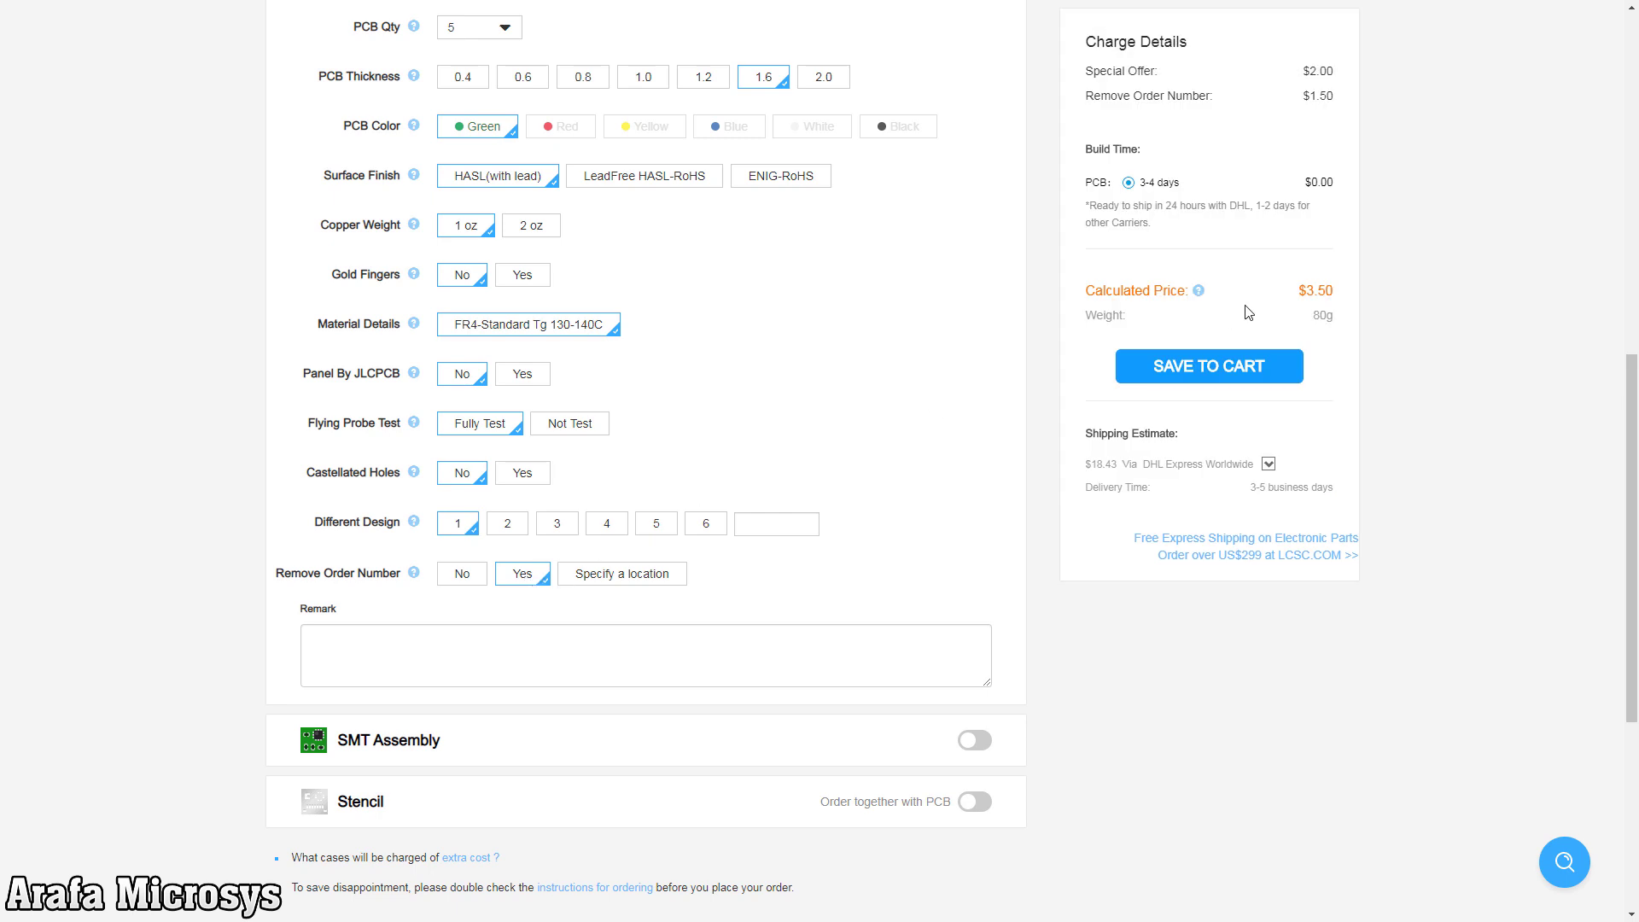
scroll(1323, 273, up, 1)
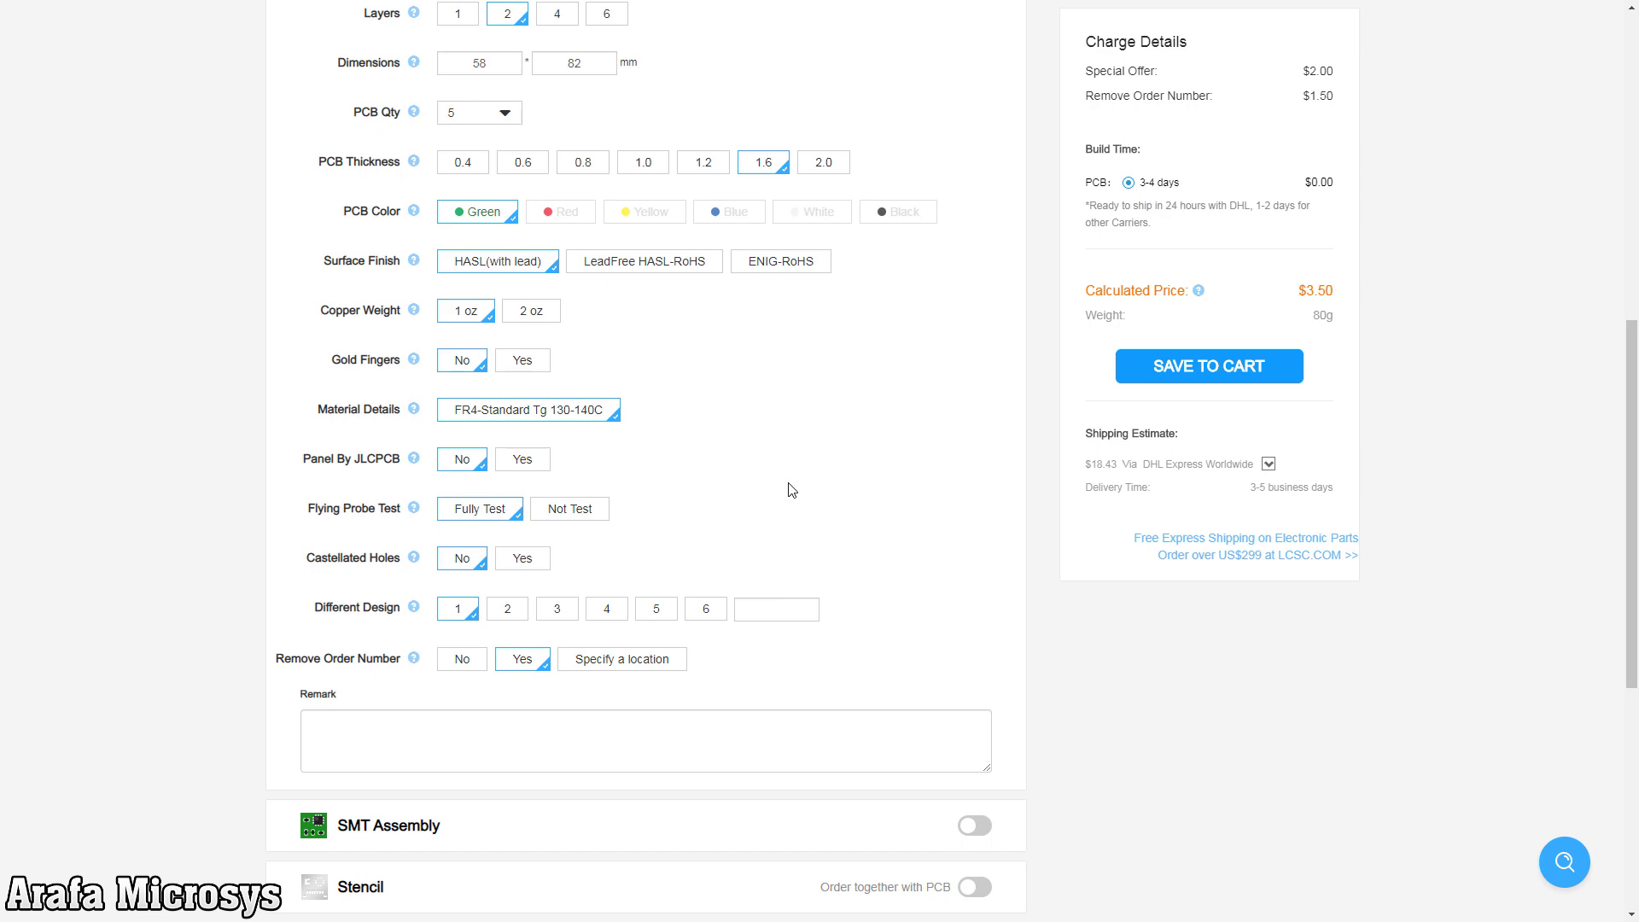
scroll(896, 509, up, 1)
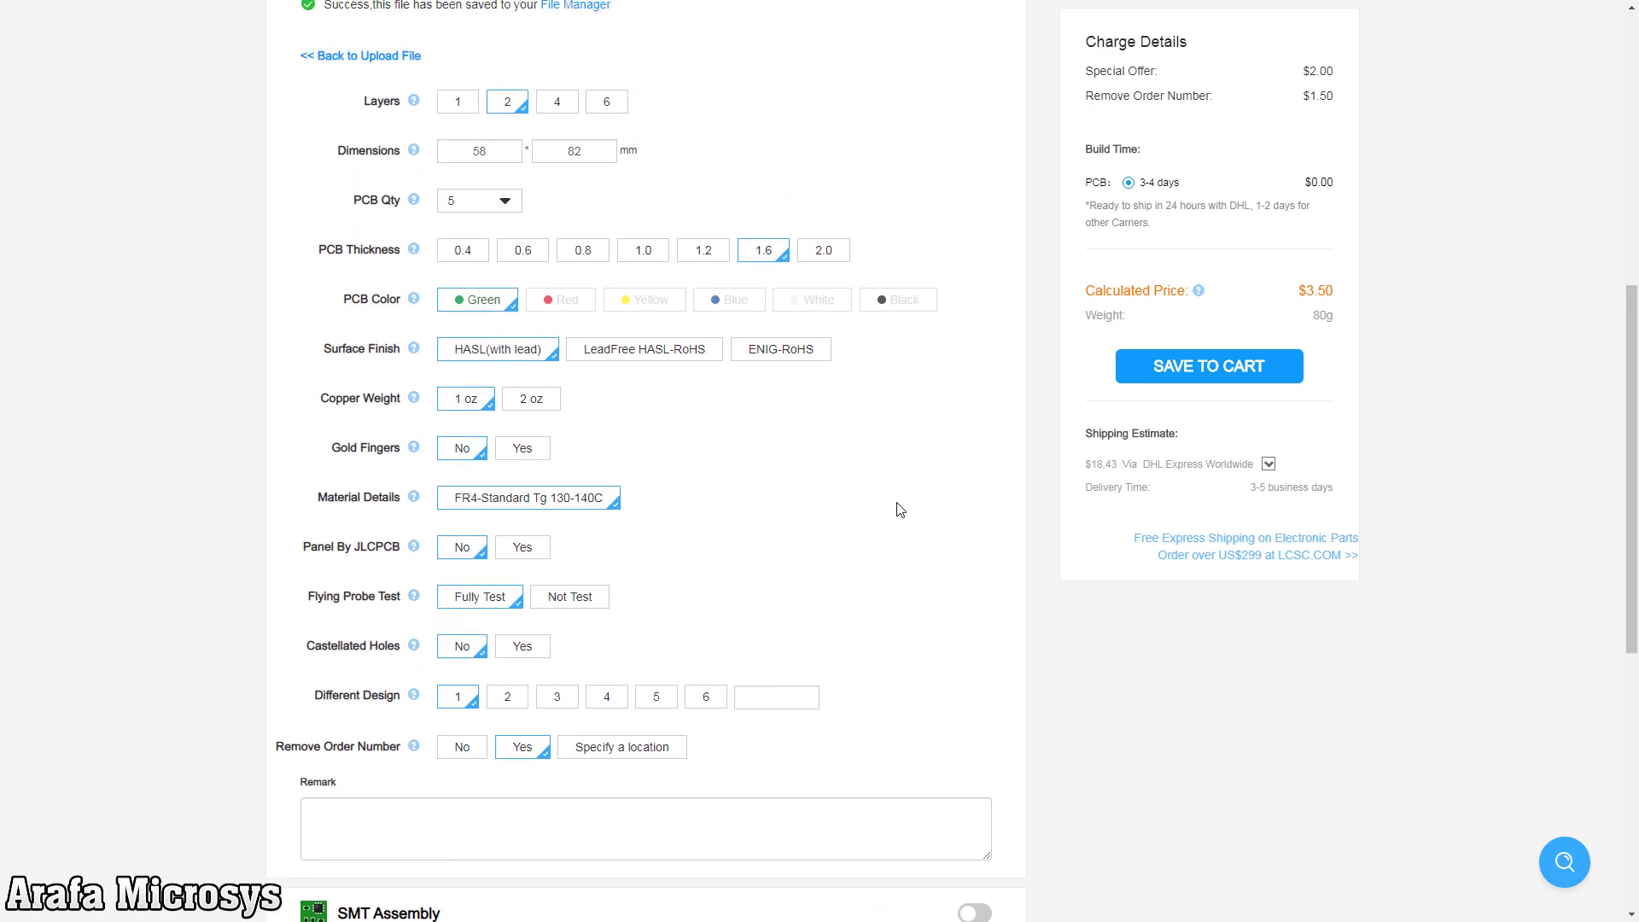
scroll(896, 509, down, 5)
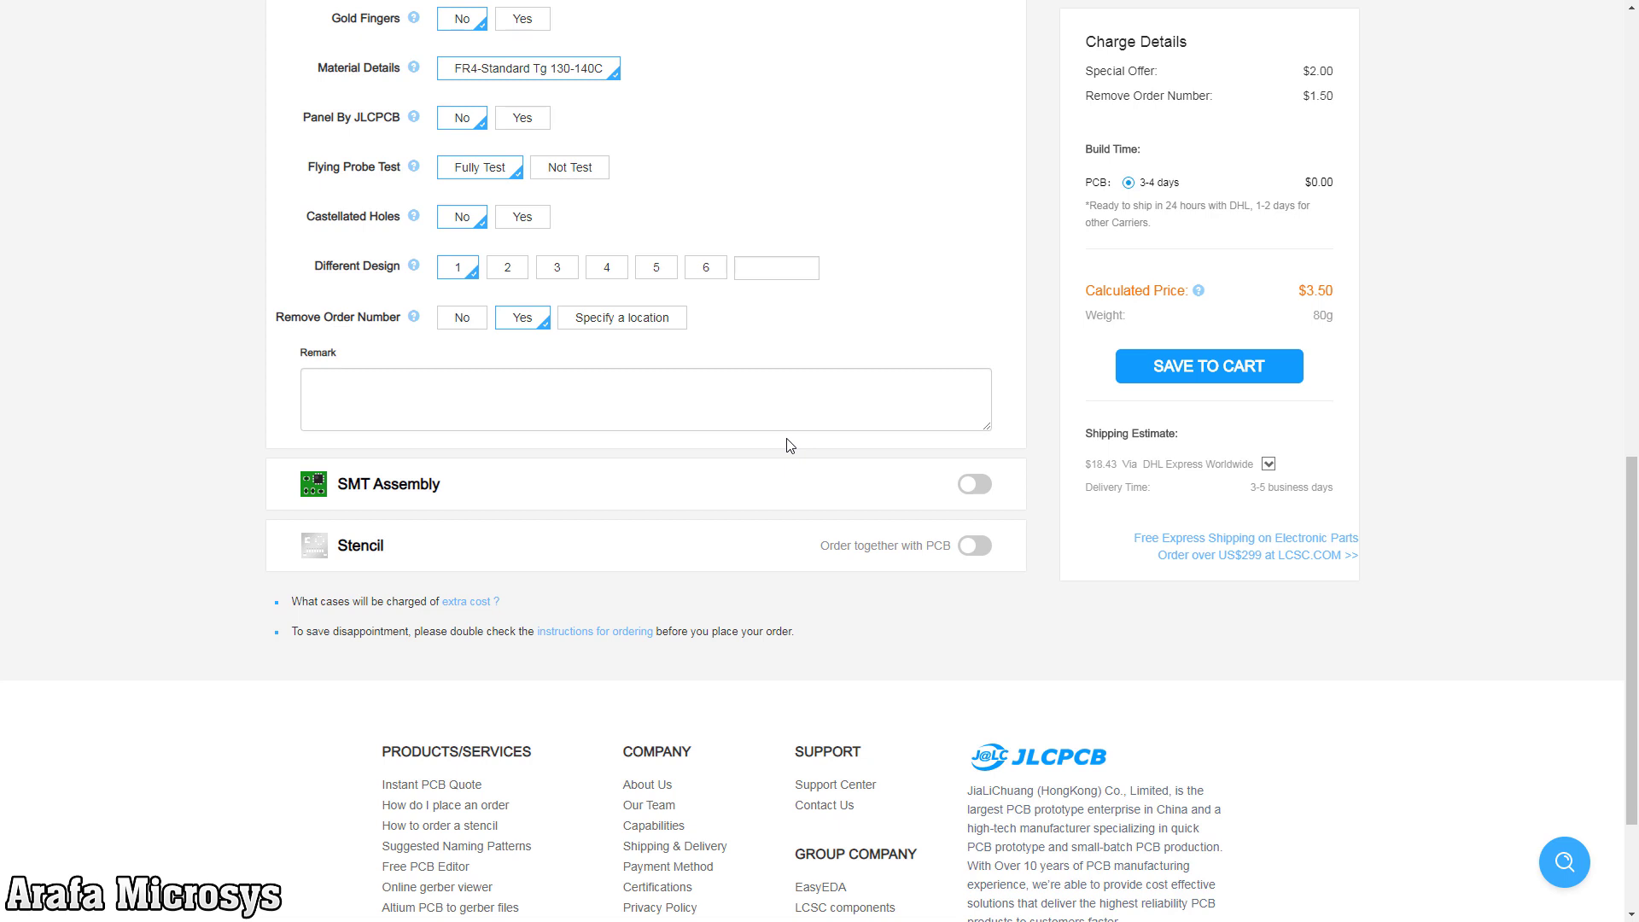
scroll(790, 445, up, 2)
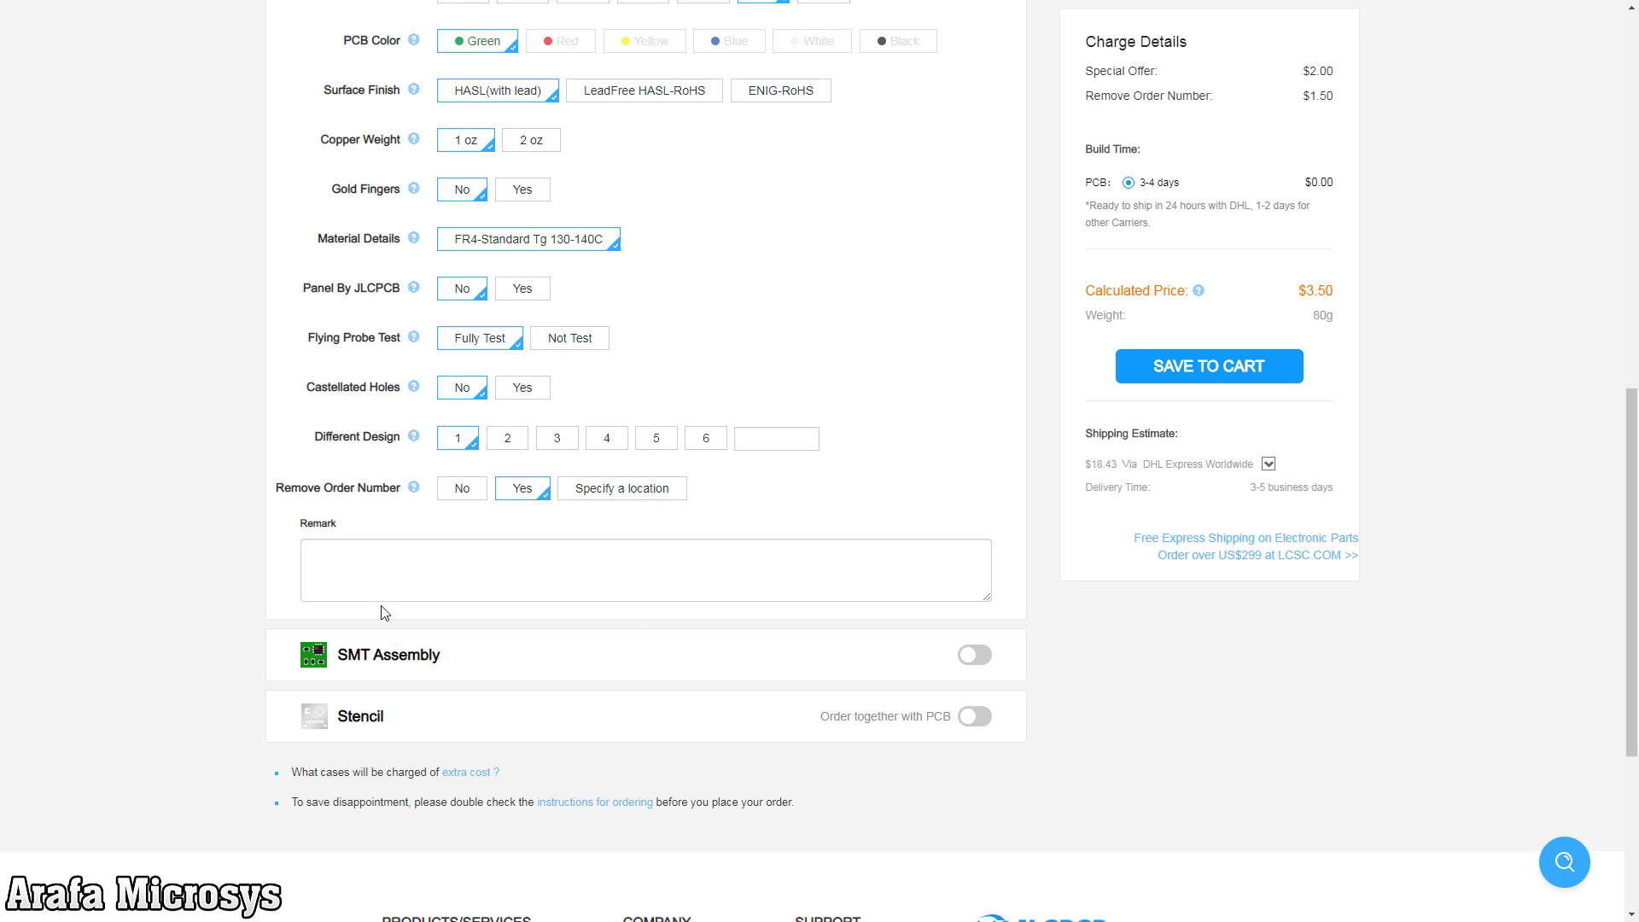
click(458, 492)
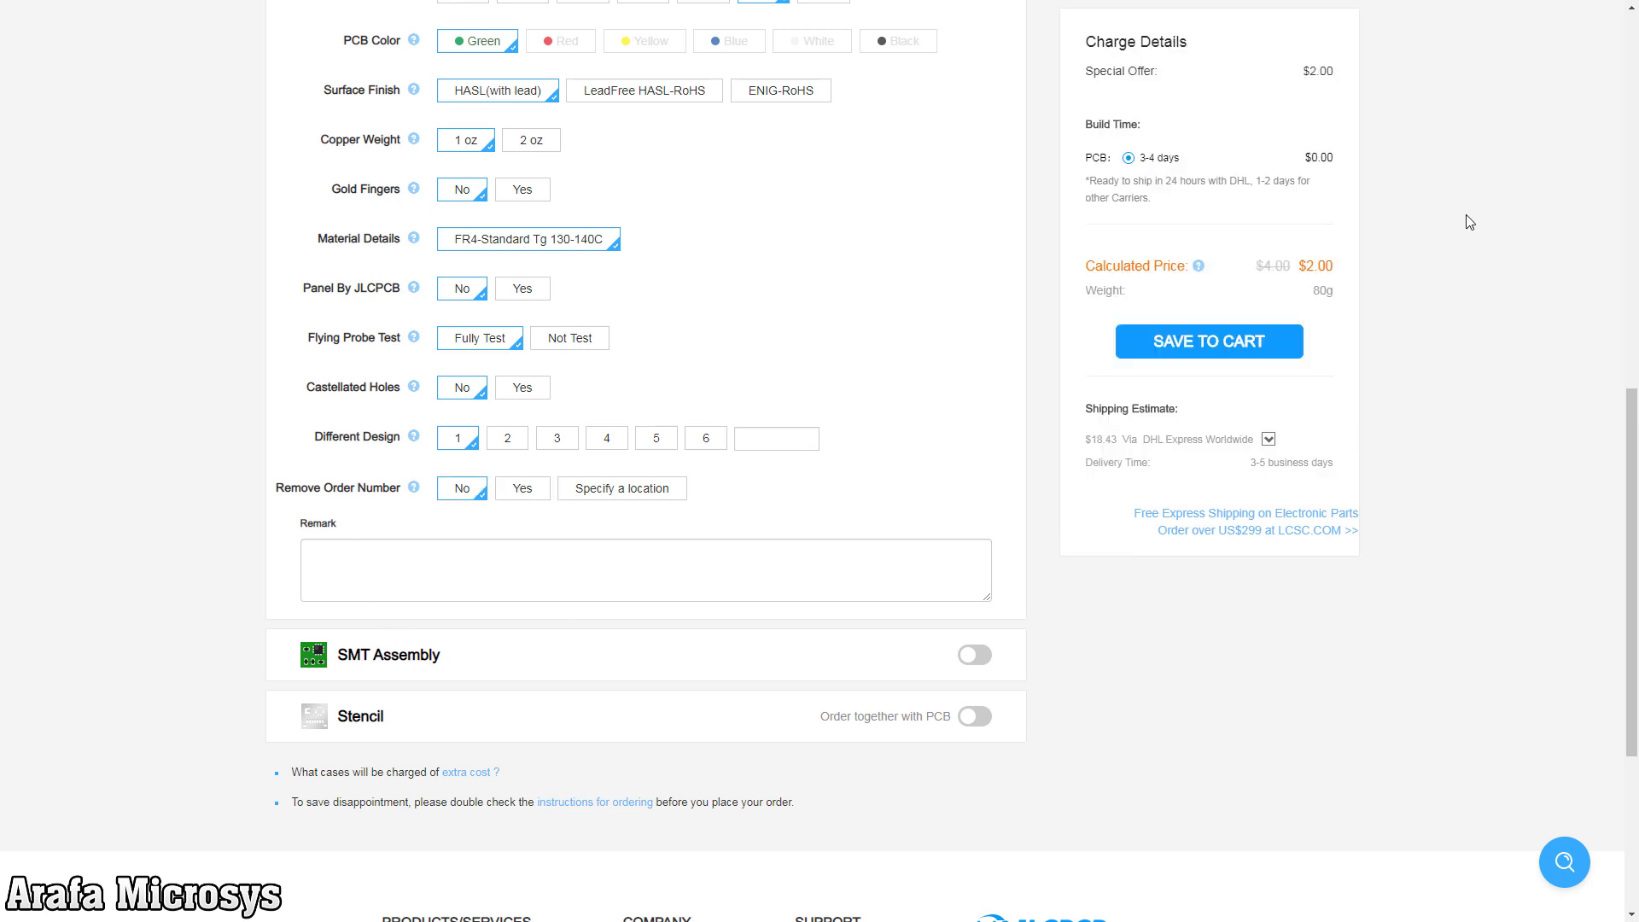
Step: Check the calculated price in the charge details and review the selected PCB options
scroll(1321, 392, up, 2)
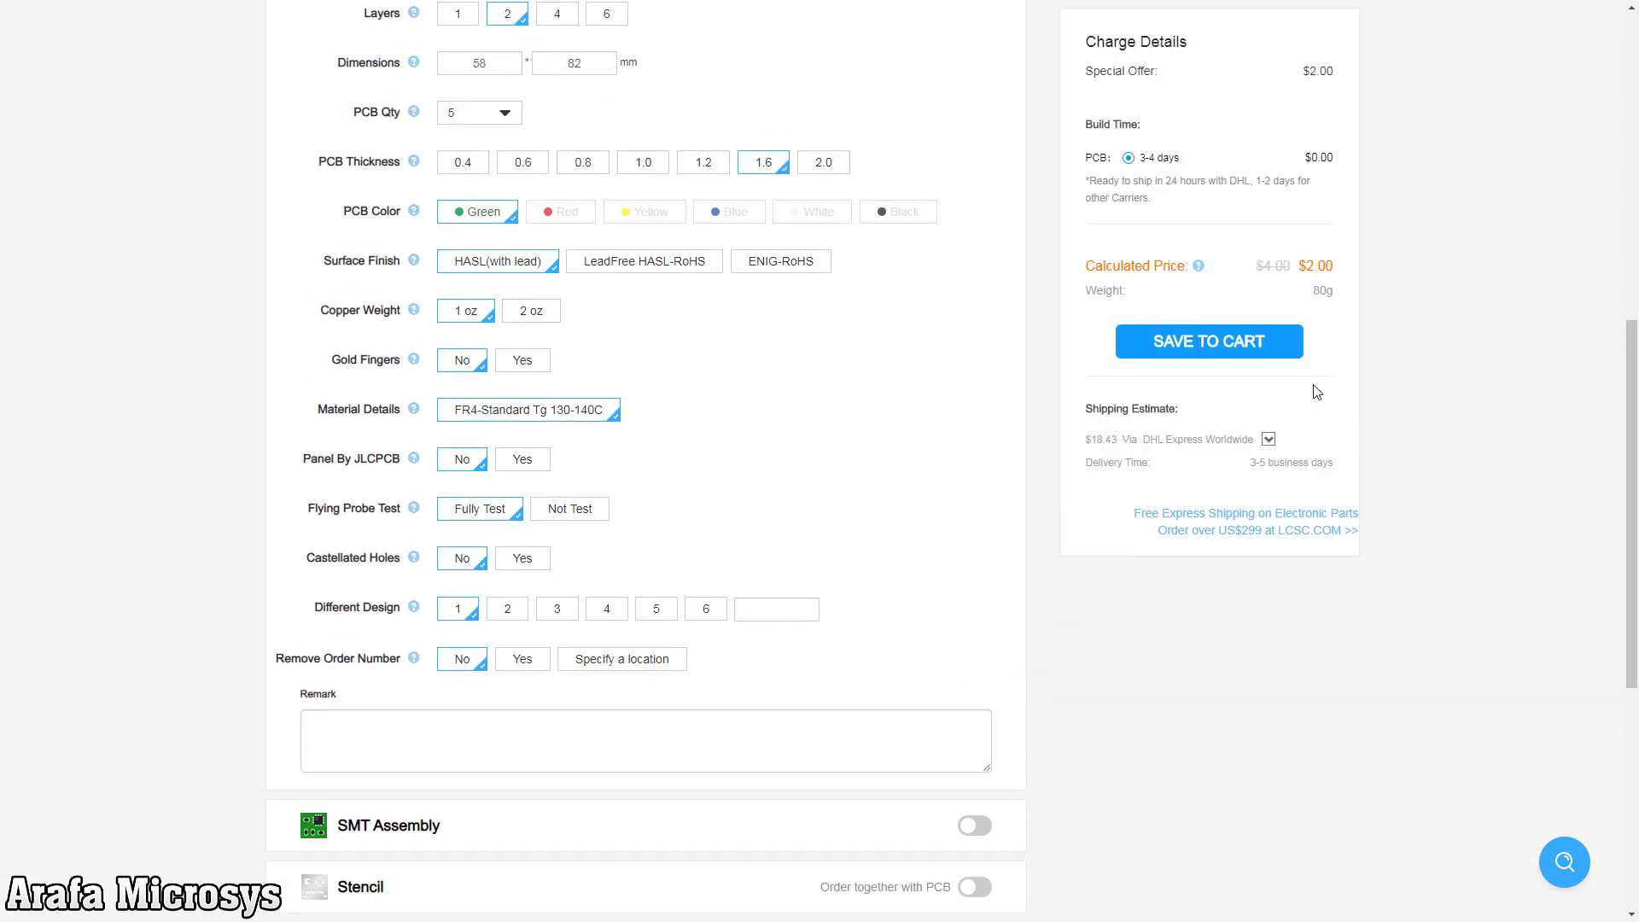
double_click(1319, 256)
click(1323, 255)
scroll(807, 389, up, 1)
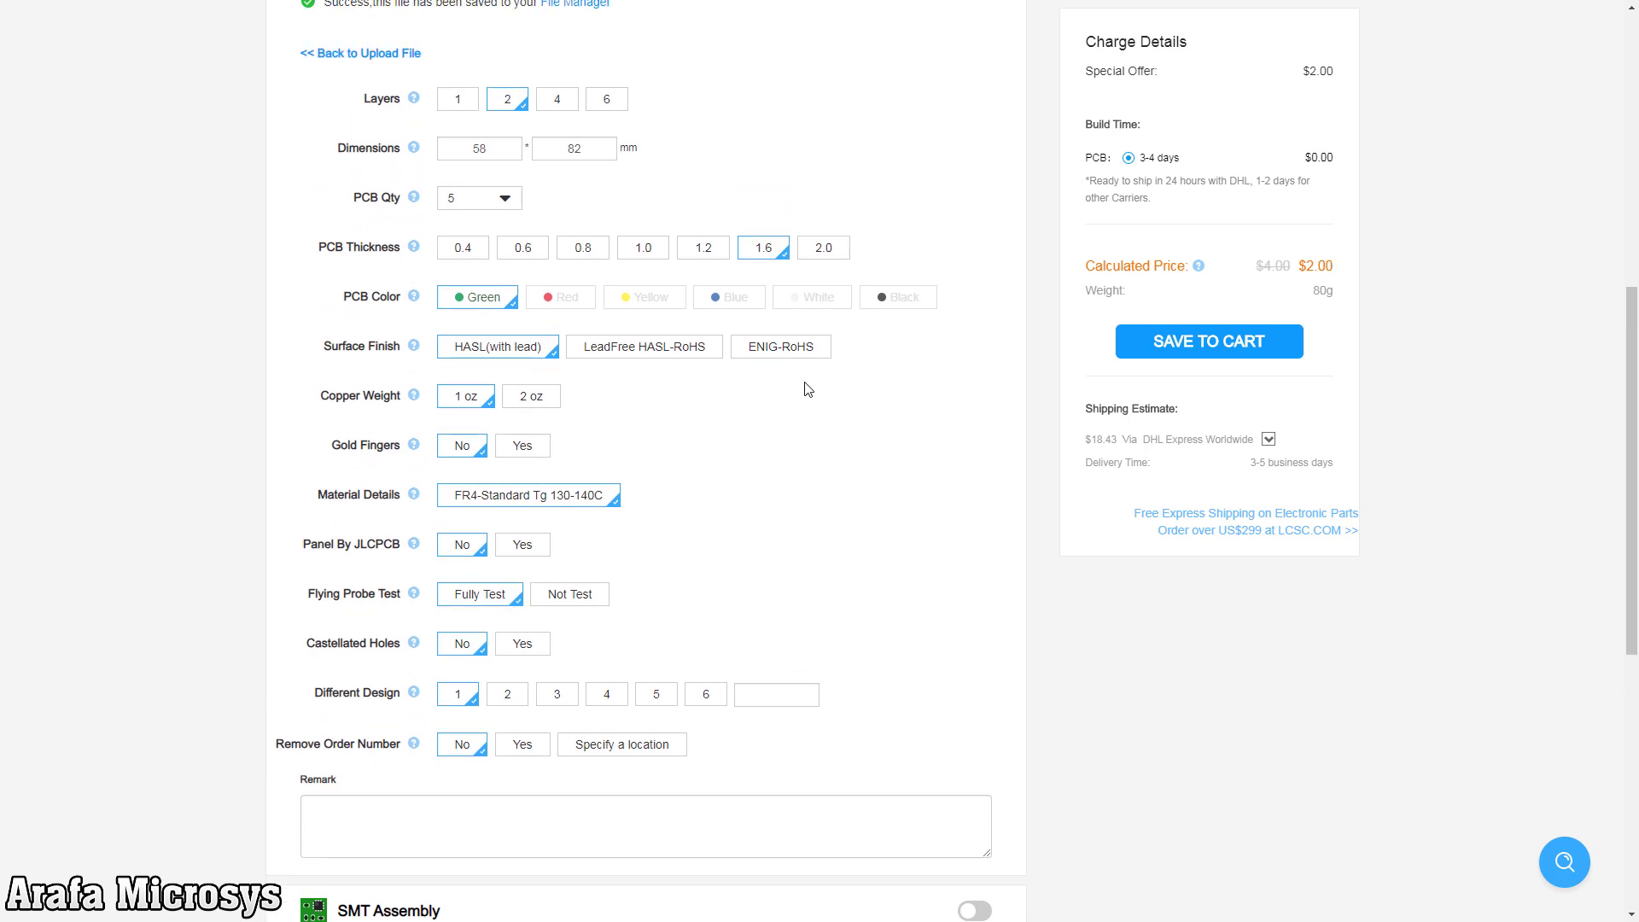
scroll(808, 390, up, 1)
scroll(509, 538, down, 3)
scroll(520, 370, up, 2)
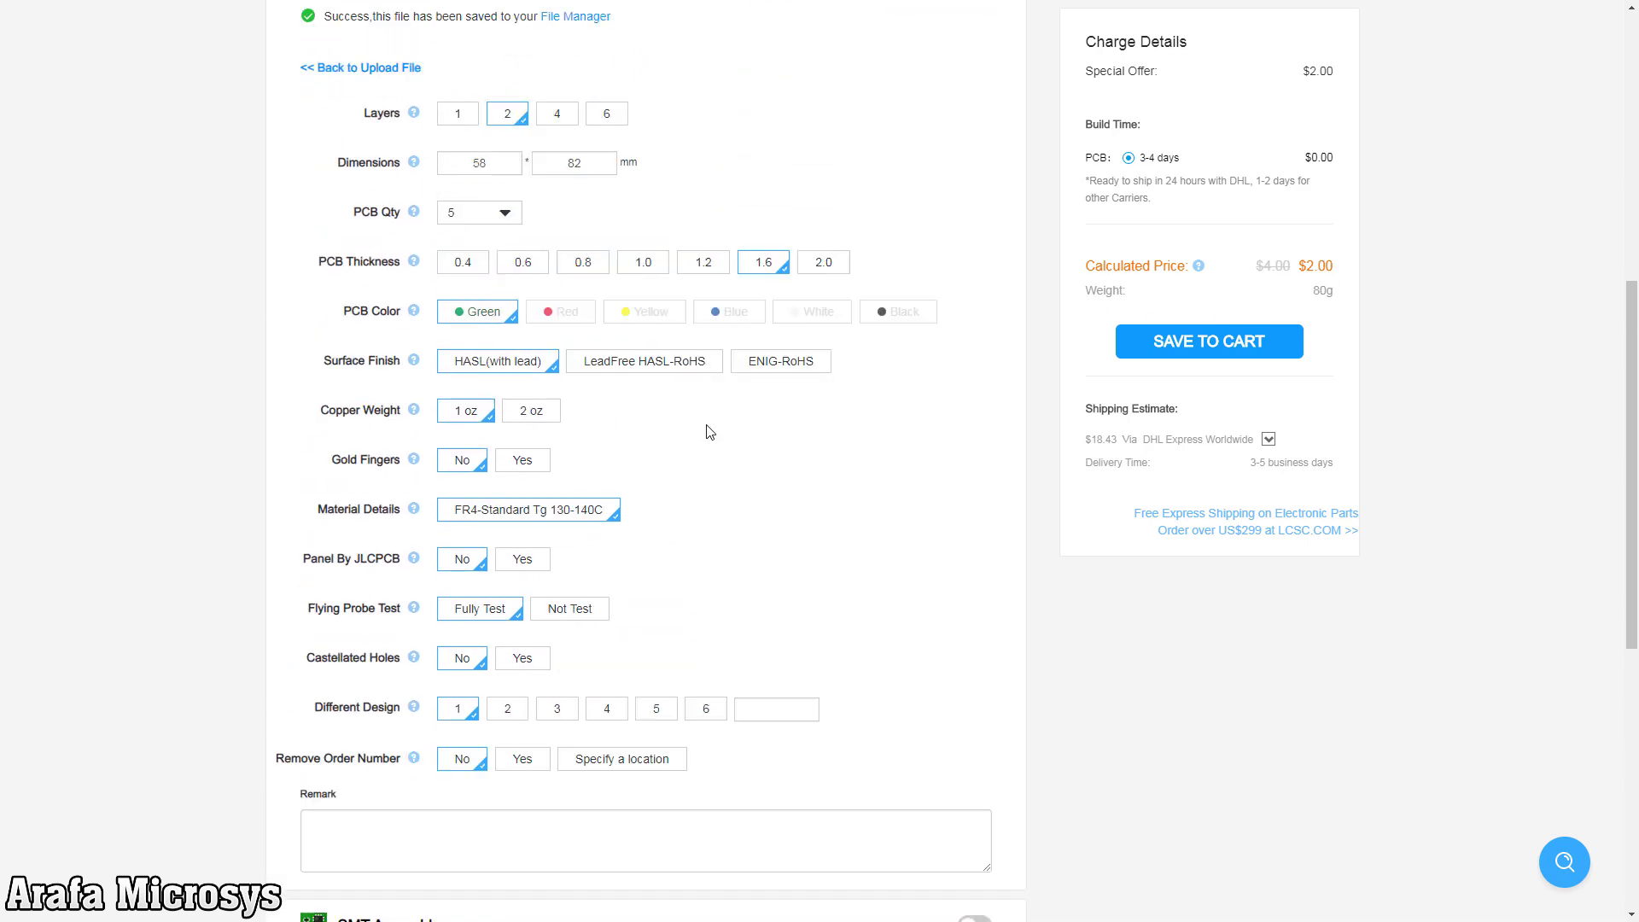
Step: Add a stencil to the PCB order to view its options and cost, and remove it again
scroll(707, 431, down, 7)
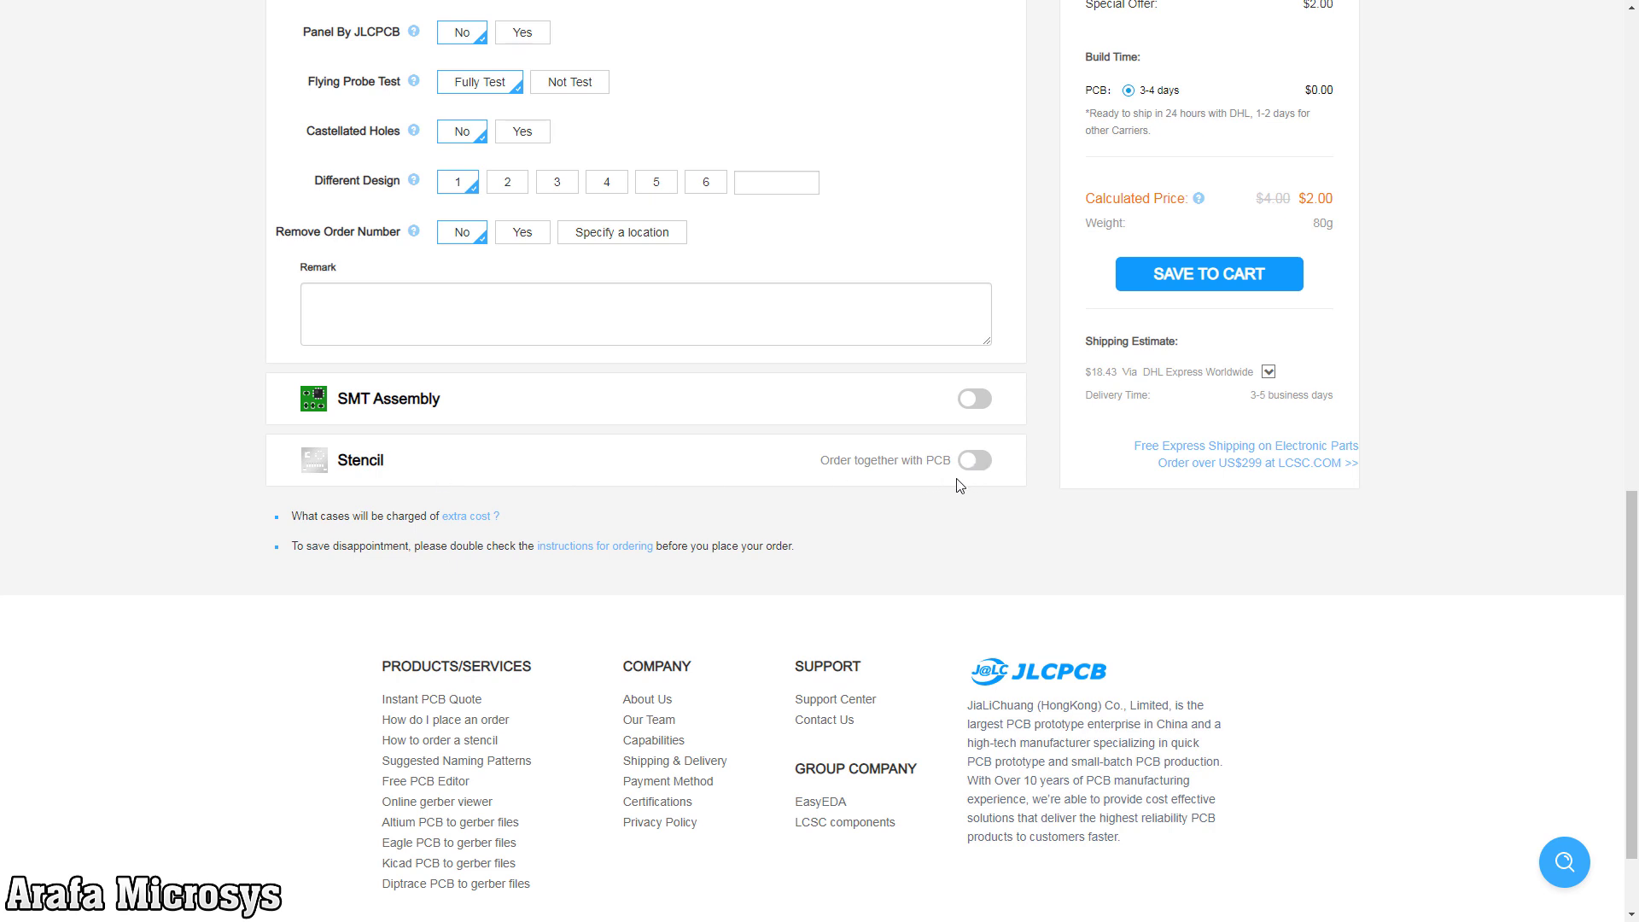
click(974, 460)
scroll(381, 373, down, 2)
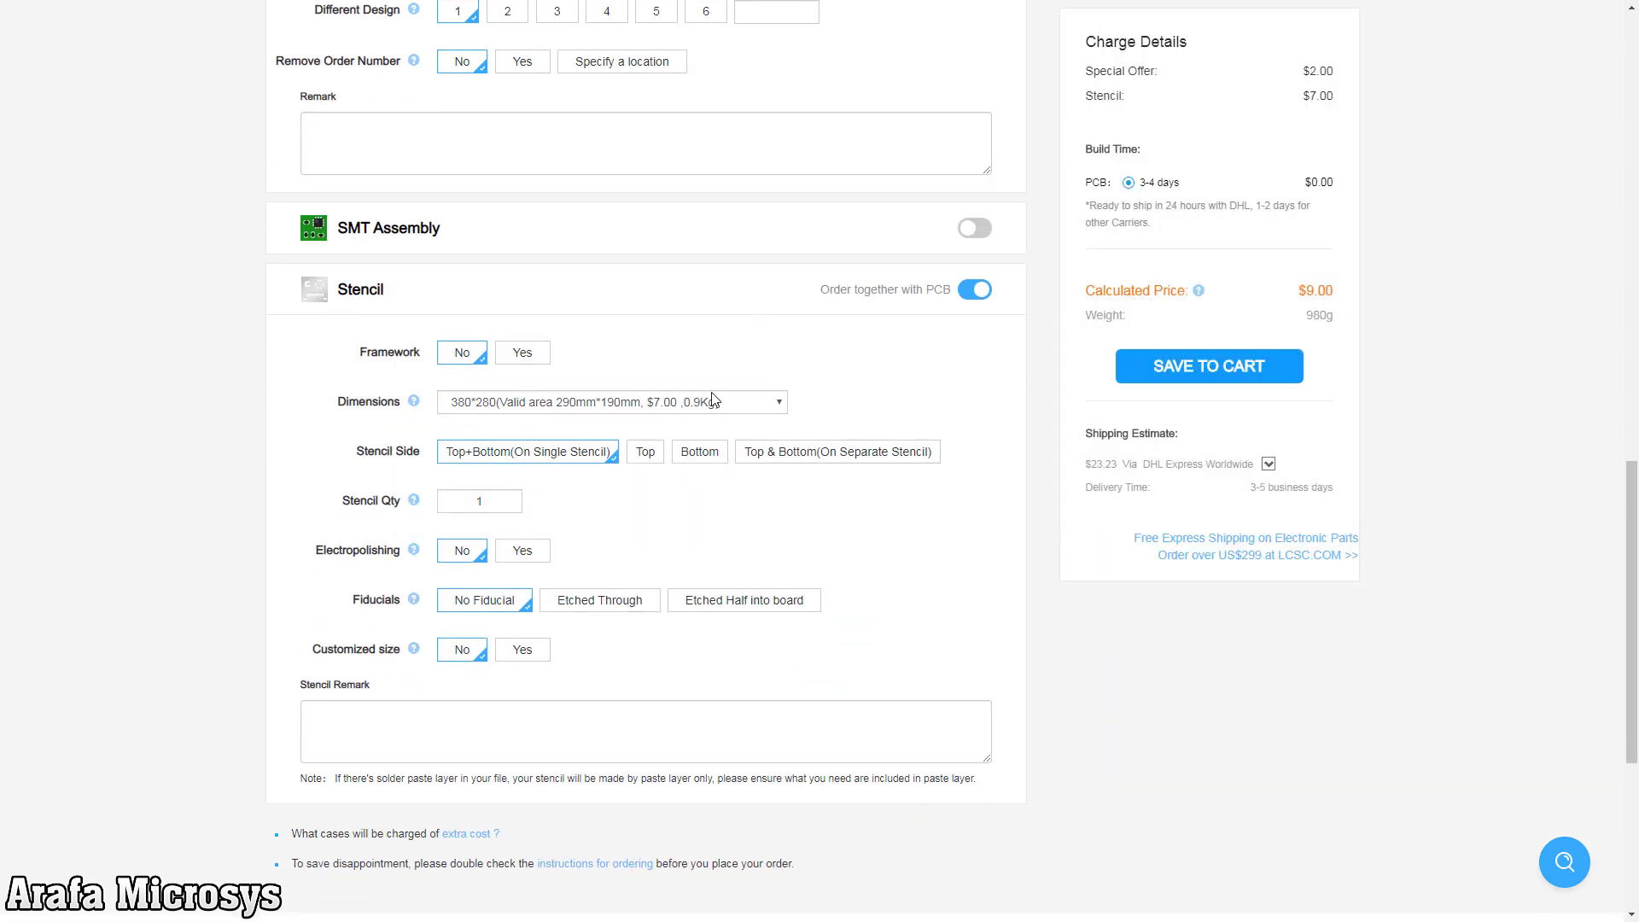
click(974, 289)
Step: Review the whole order form, from the board preview through the fabrication options to the SMT assembly and stencil sections
scroll(837, 431, up, 12)
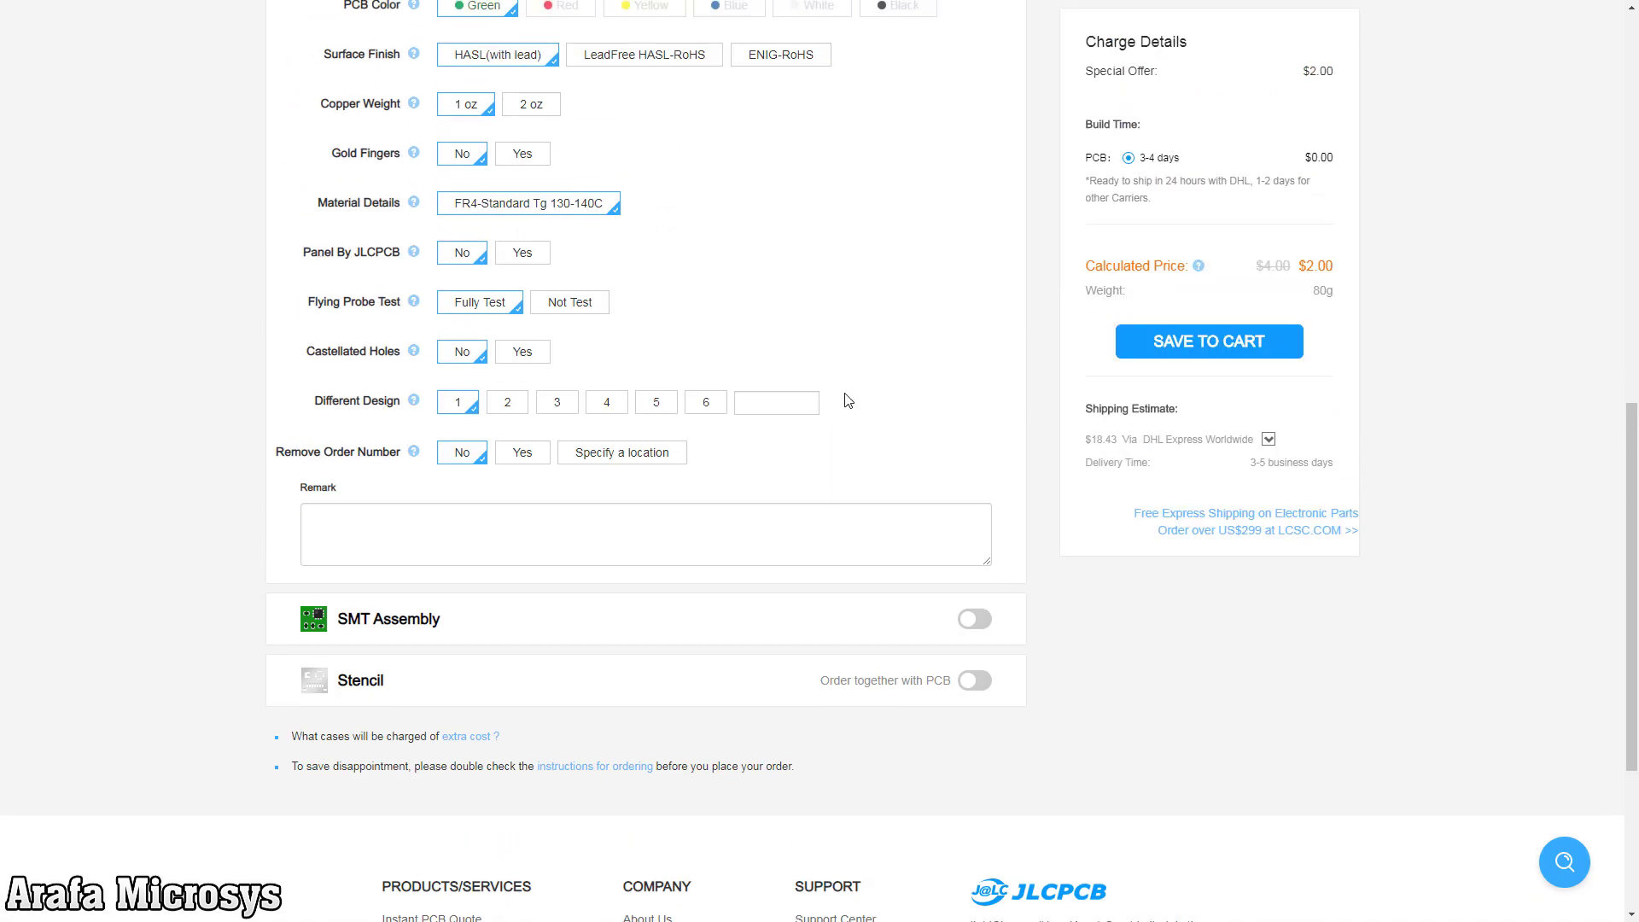
scroll(749, 161, up, 2)
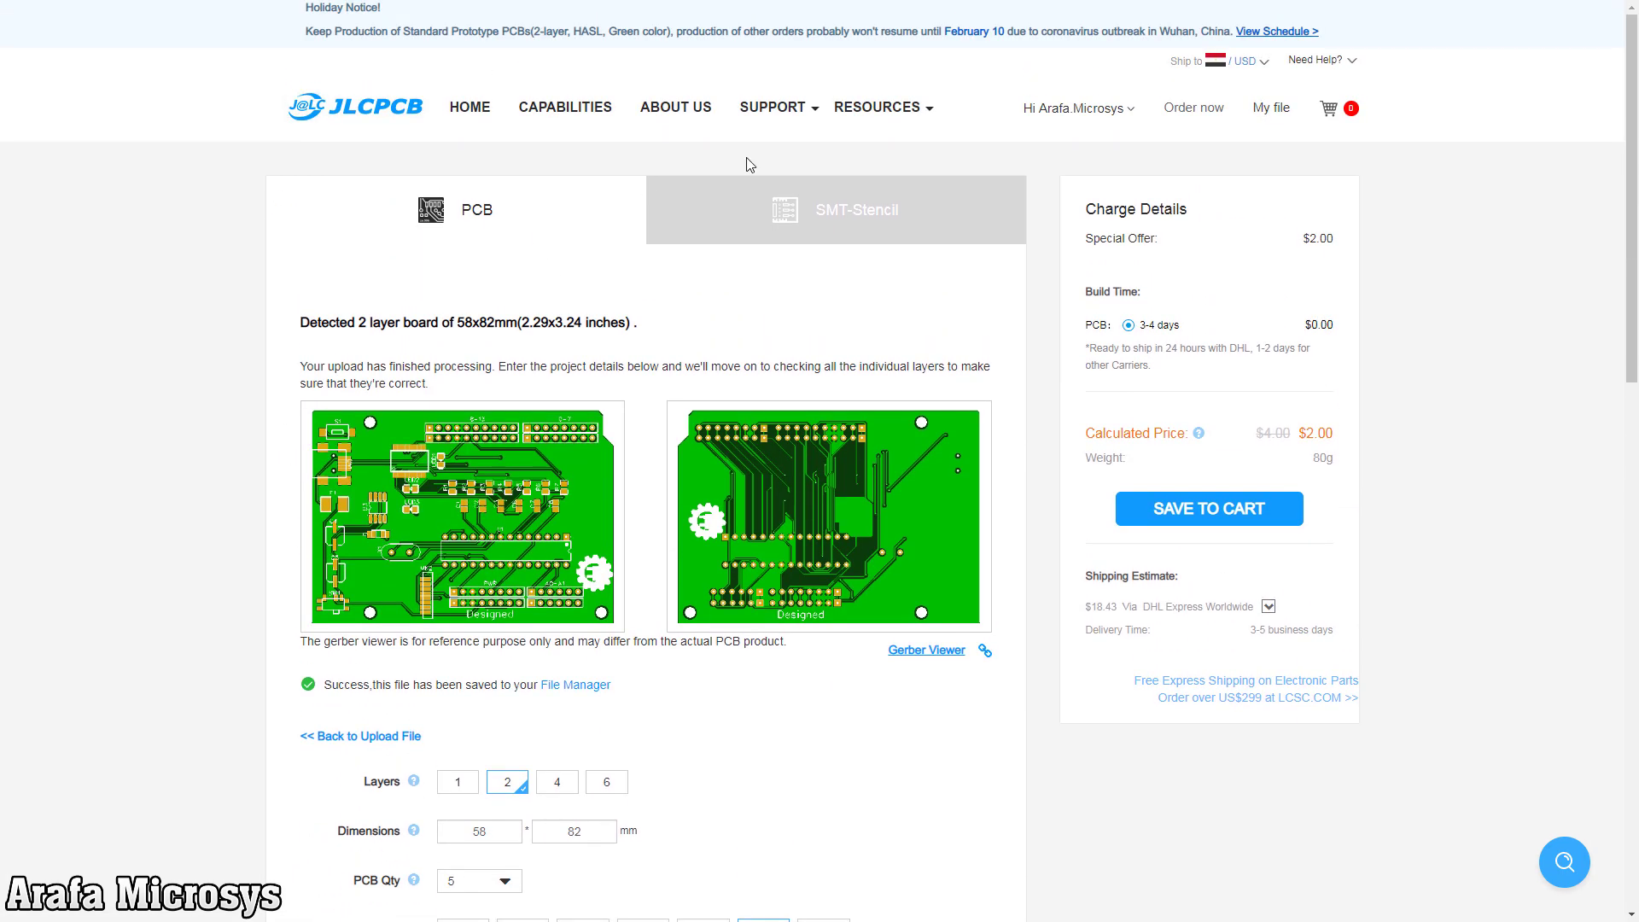
scroll(752, 307, down, 6)
scroll(578, 439, down, 9)
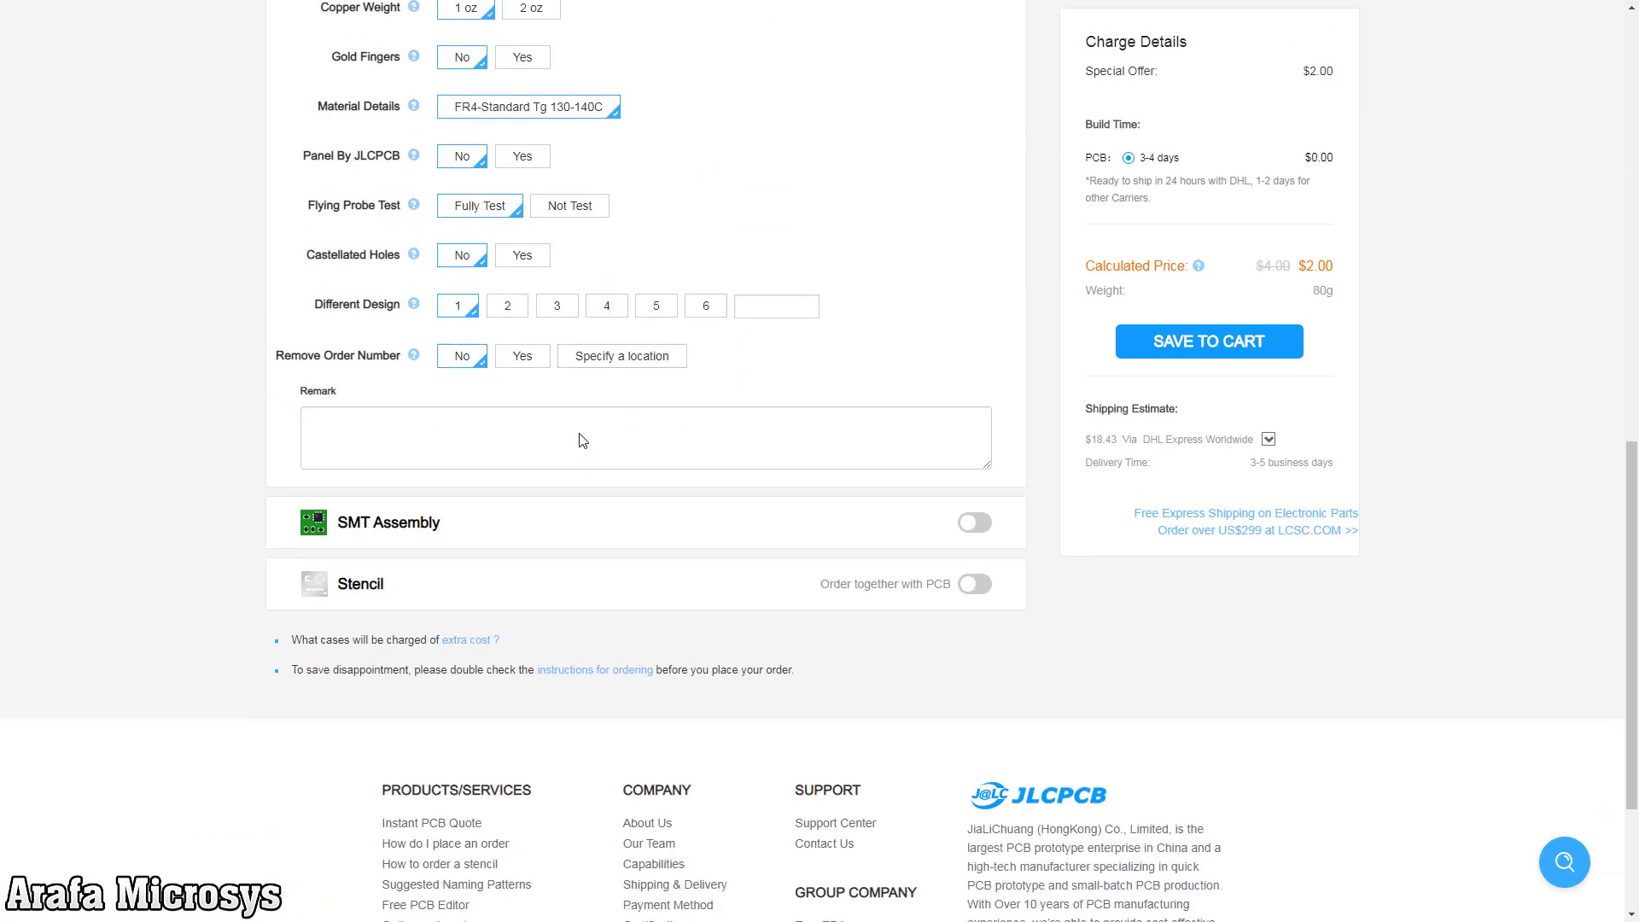
scroll(1002, 439, up, 4)
scroll(1001, 438, up, 10)
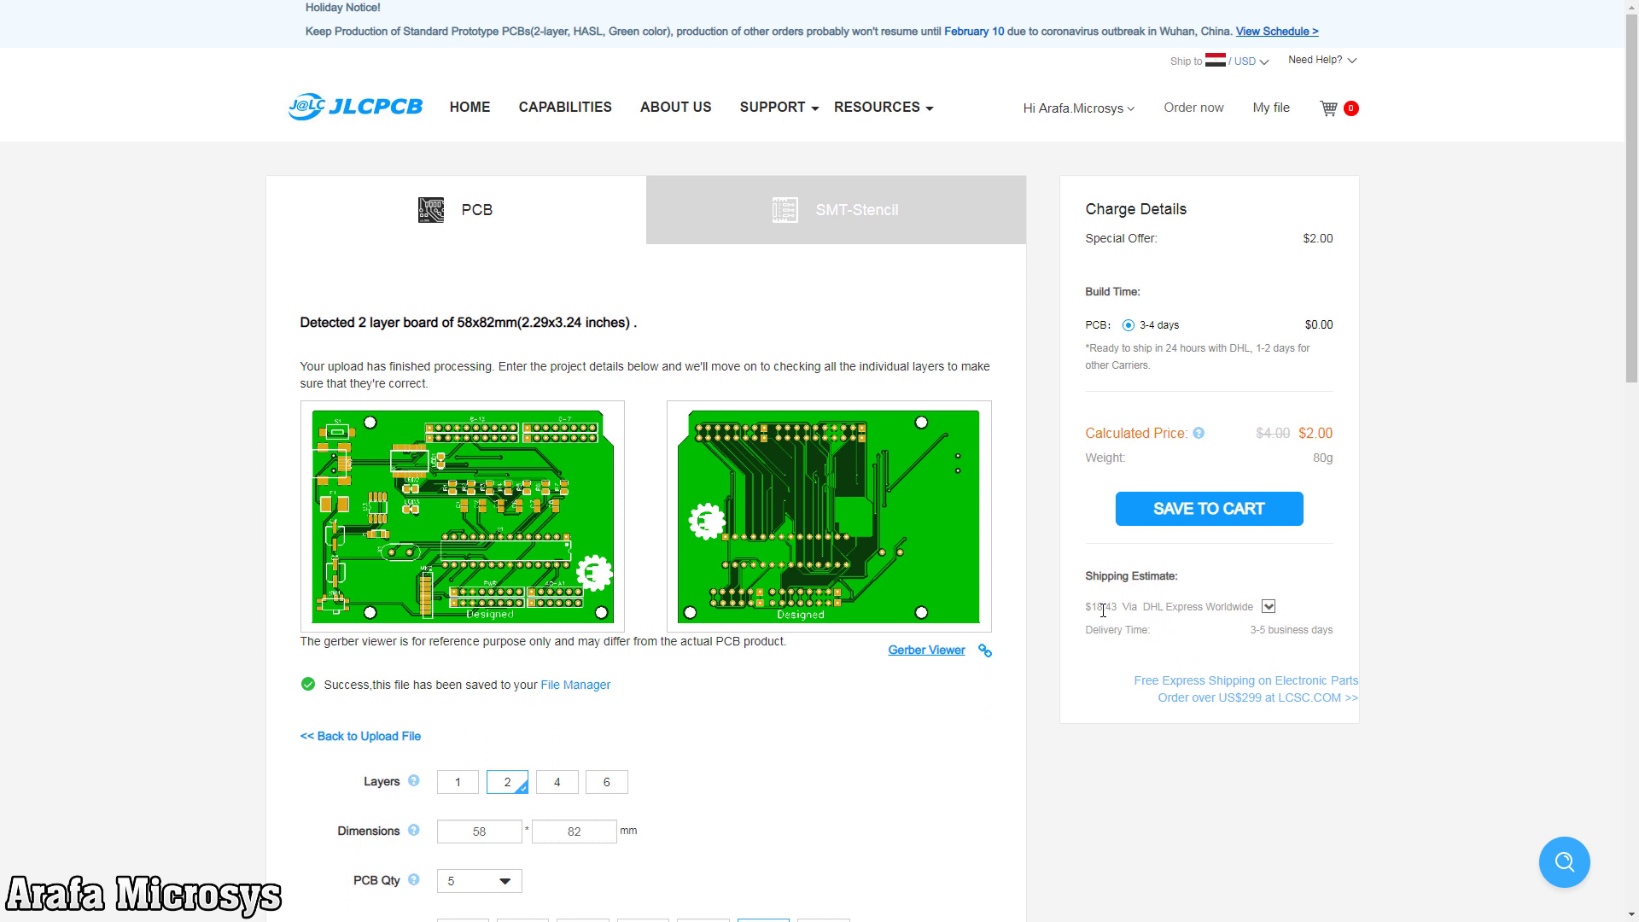
Step: Compare the available shipping methods and choose Registered Air Mail for the shipping estimate
click(1268, 607)
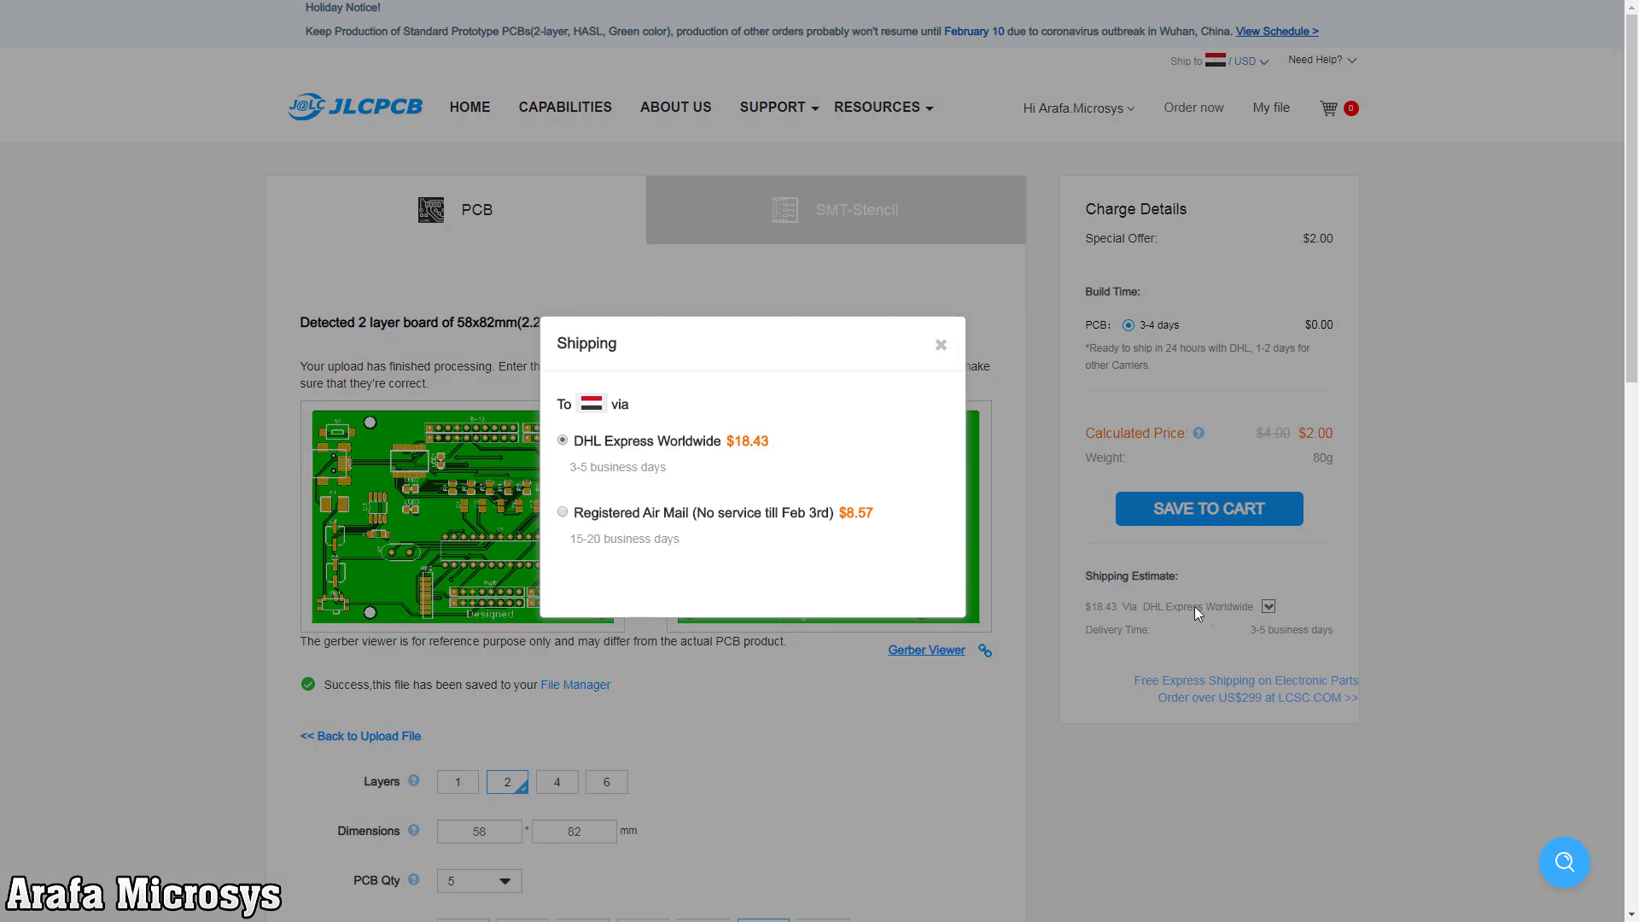
click(940, 347)
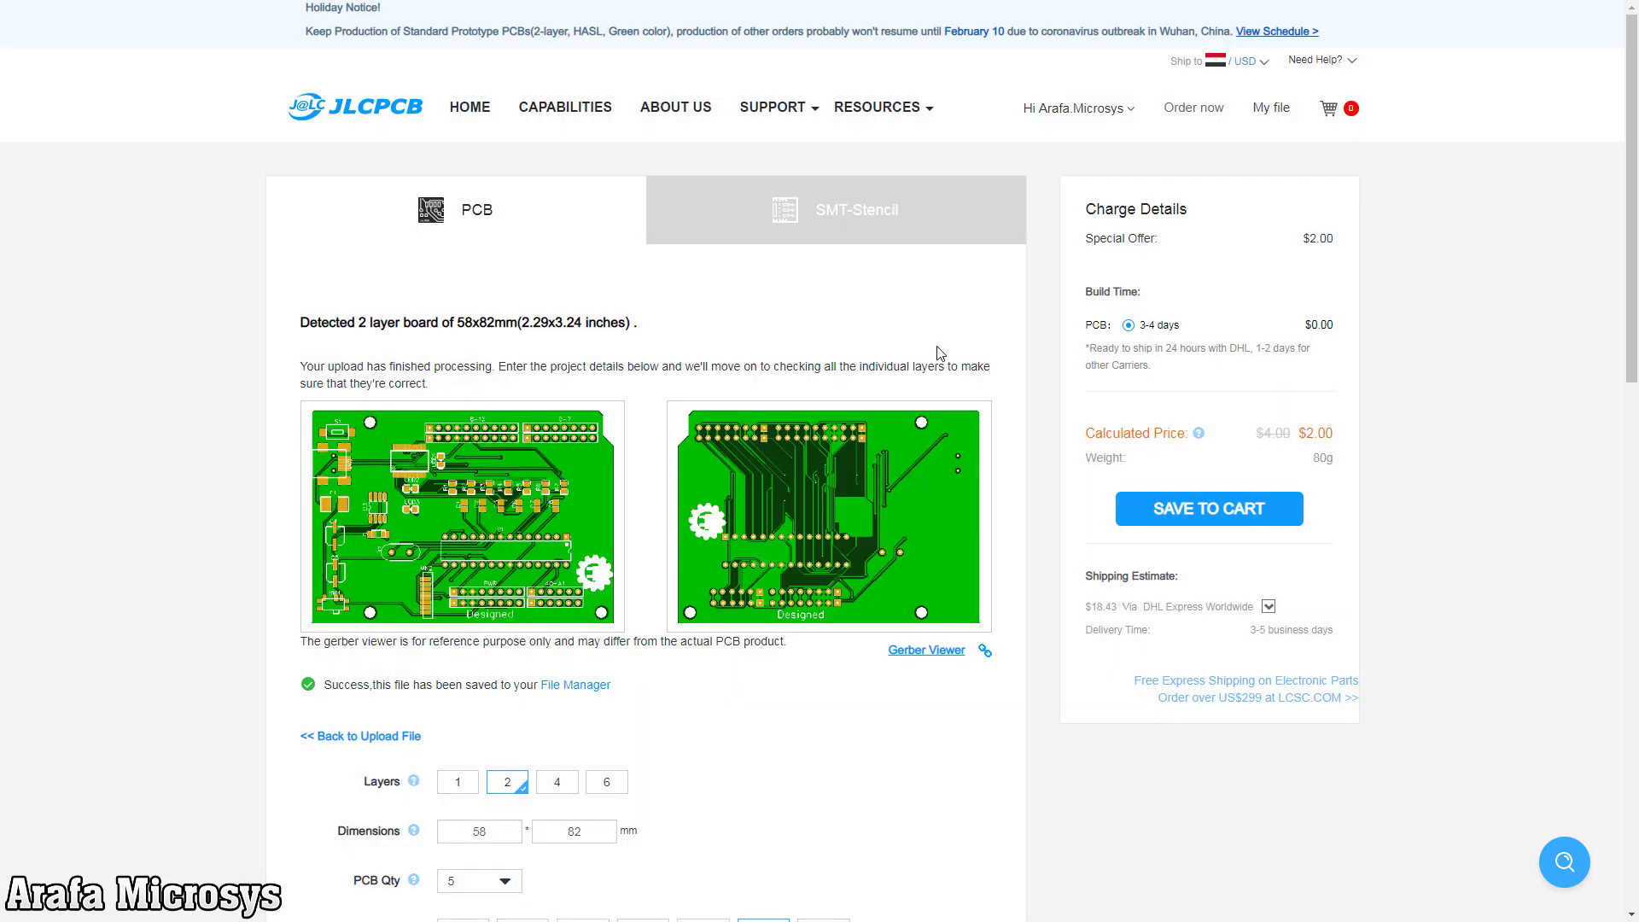
click(1269, 608)
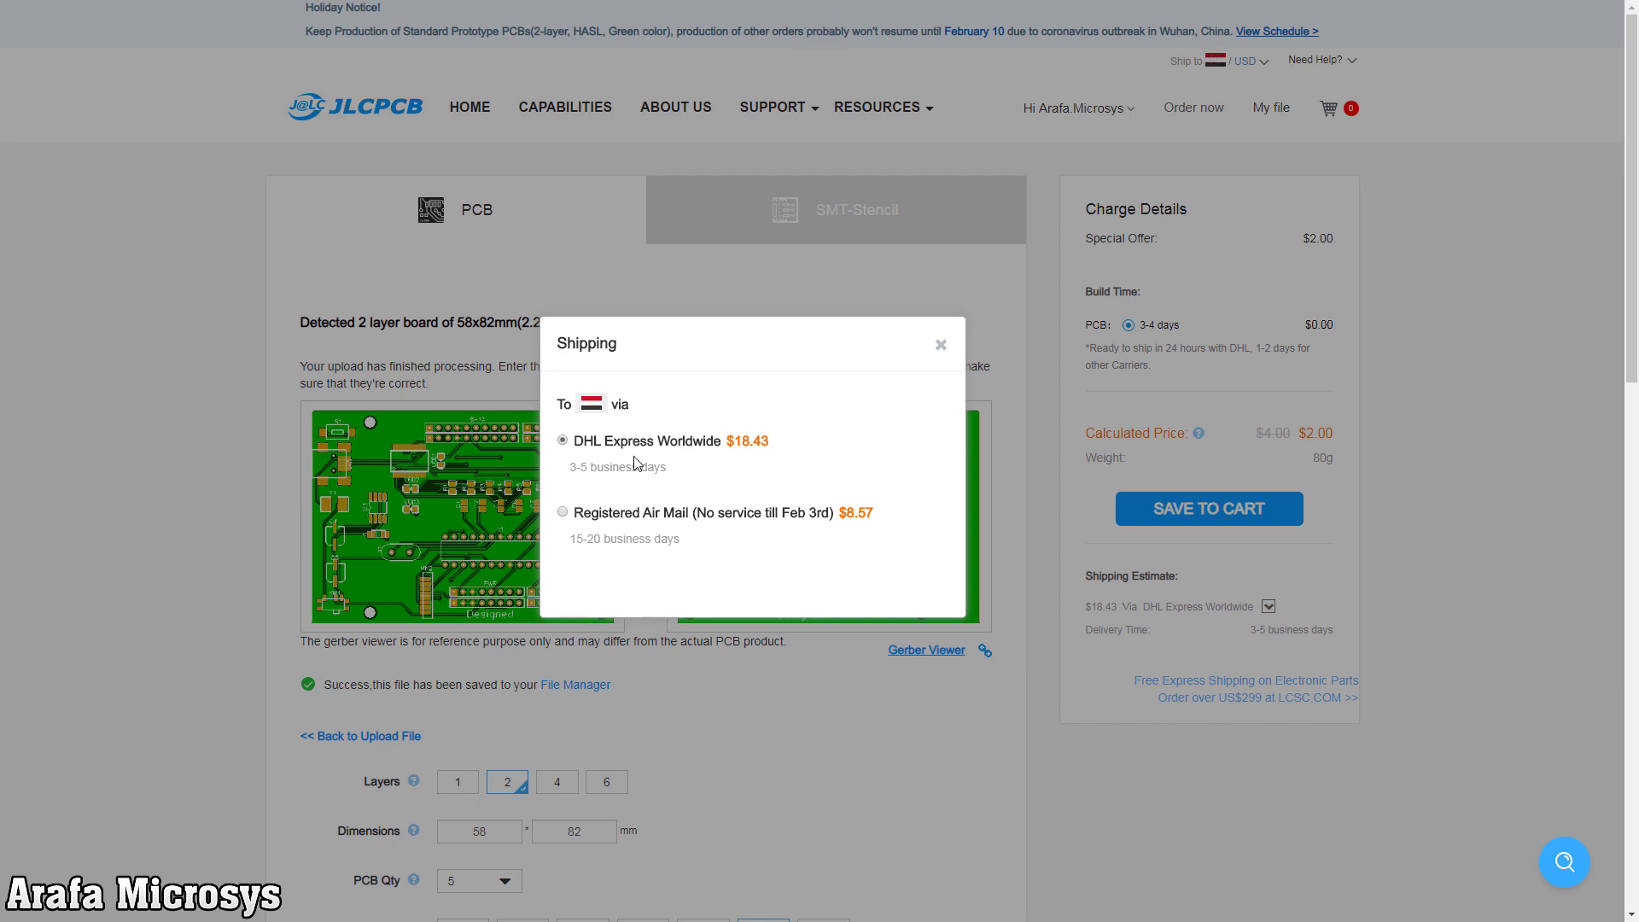
click(564, 512)
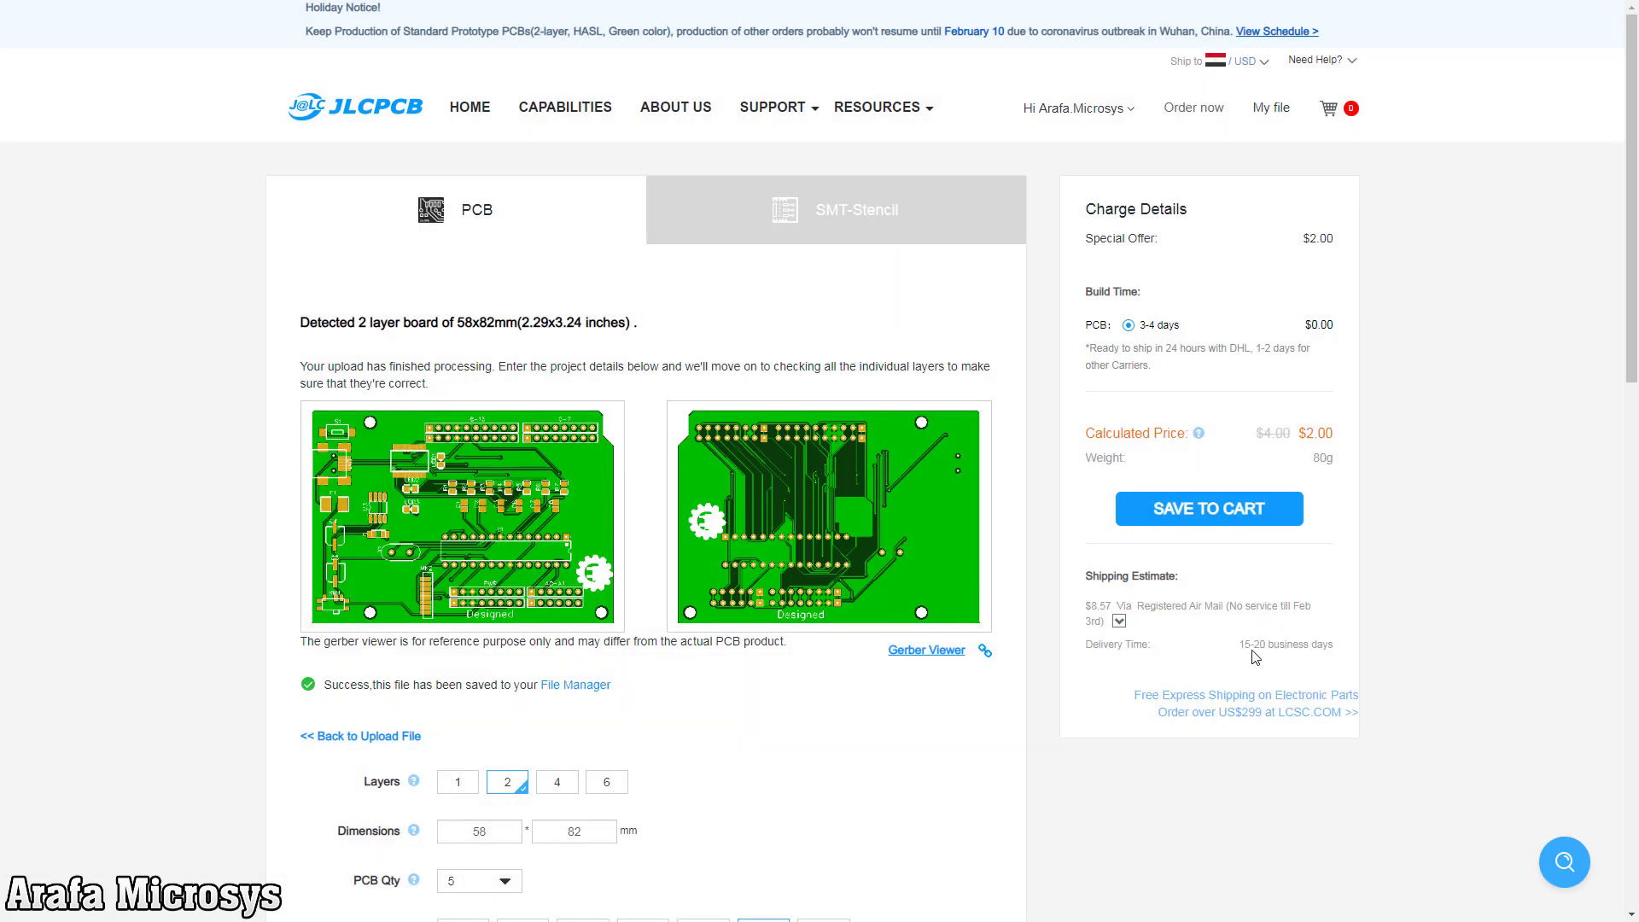
Step: Reopen the shipping methods and select Registered Air Mail again for the shipping estimate
scroll(1158, 577, down, 1)
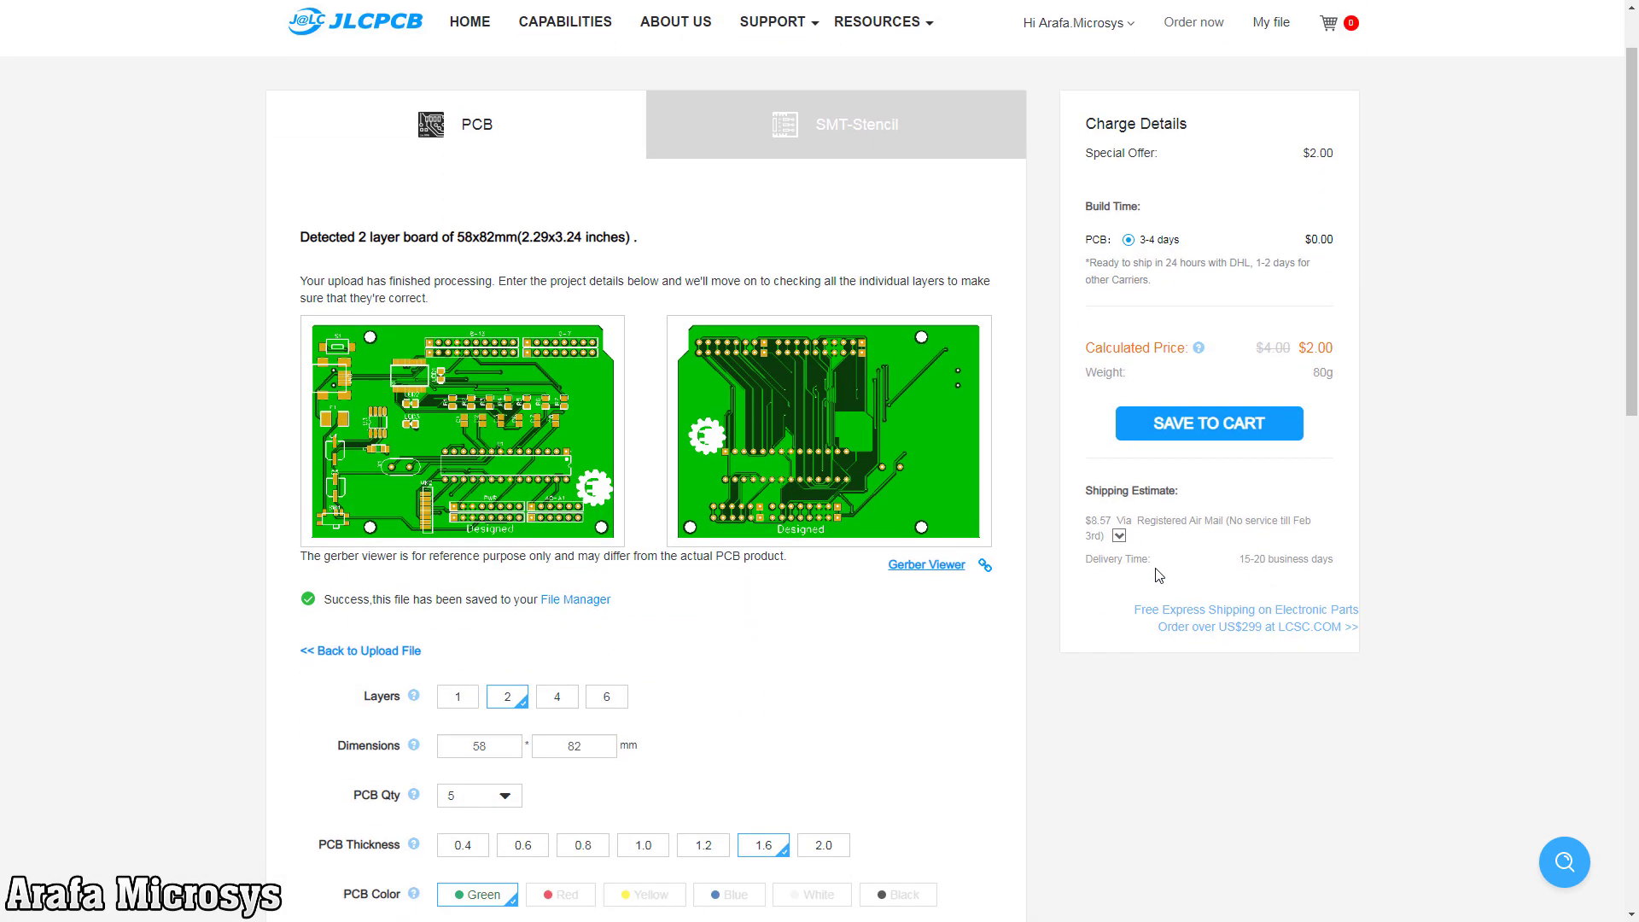
click(1118, 537)
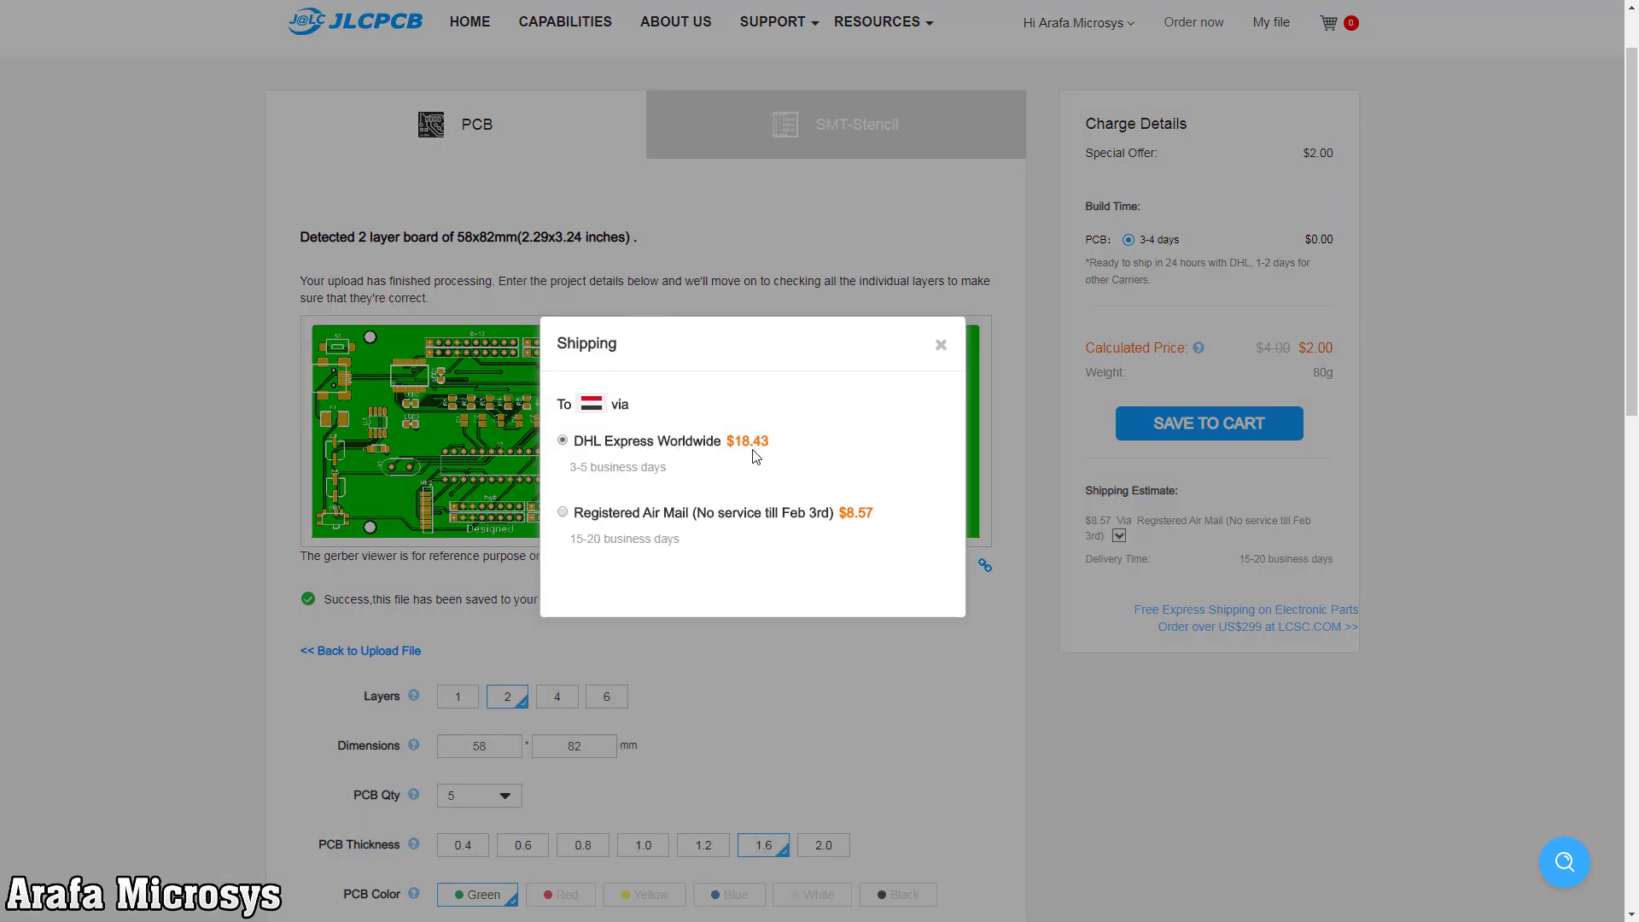
click(845, 516)
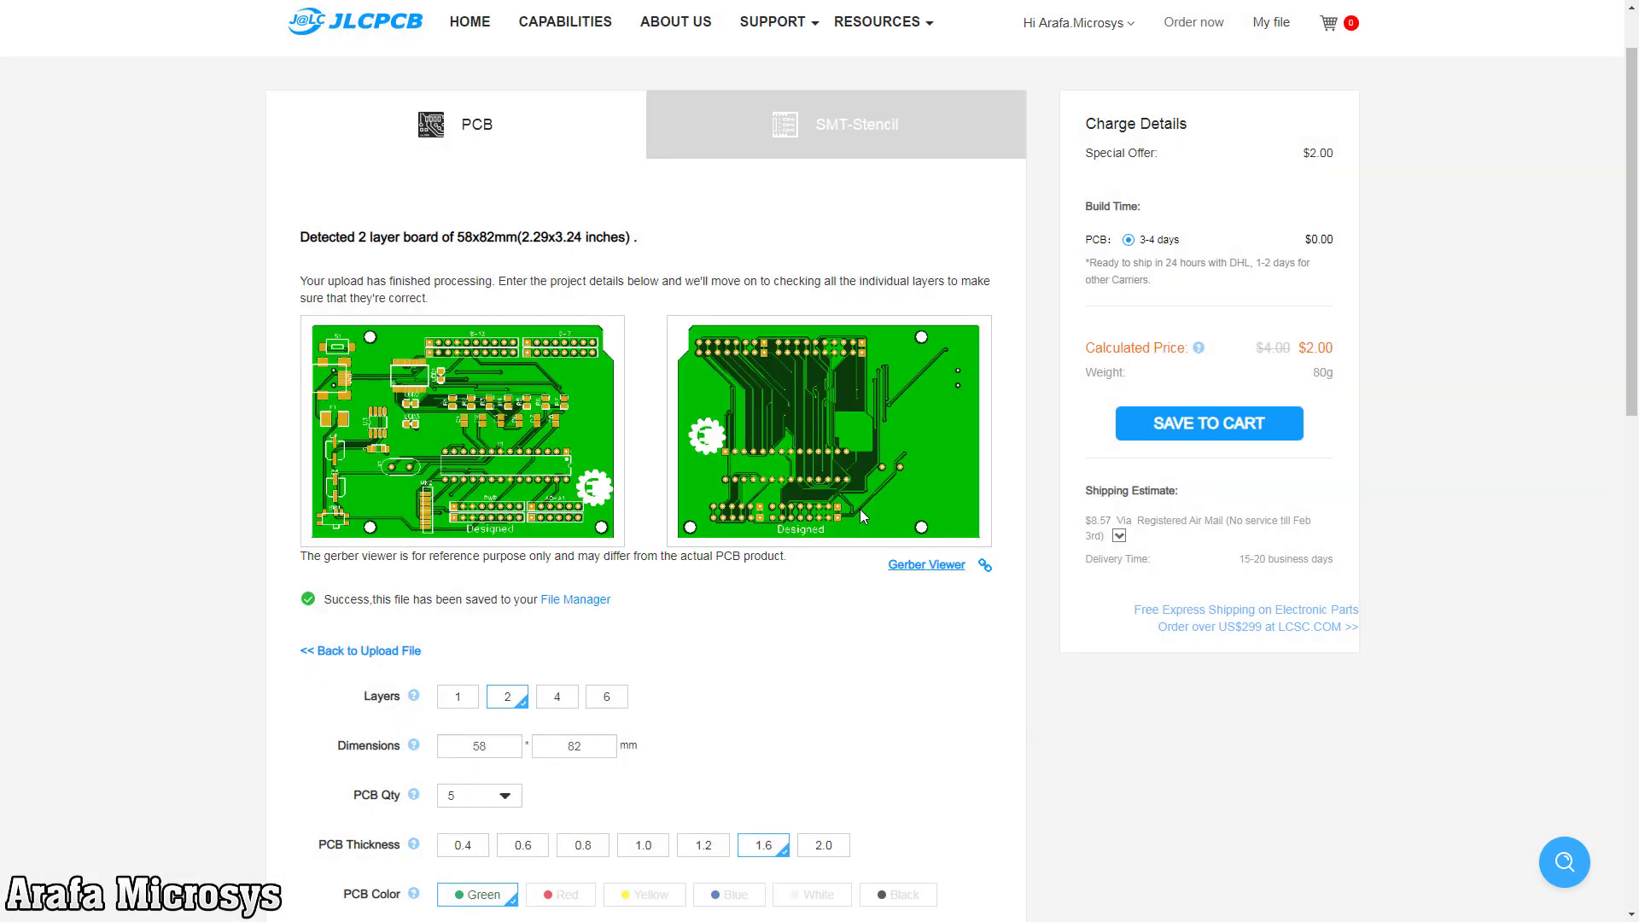
Step: Compare the cost and delivery time of DHL Express Worldwide and Registered Air Mail in the shipping options
click(1120, 535)
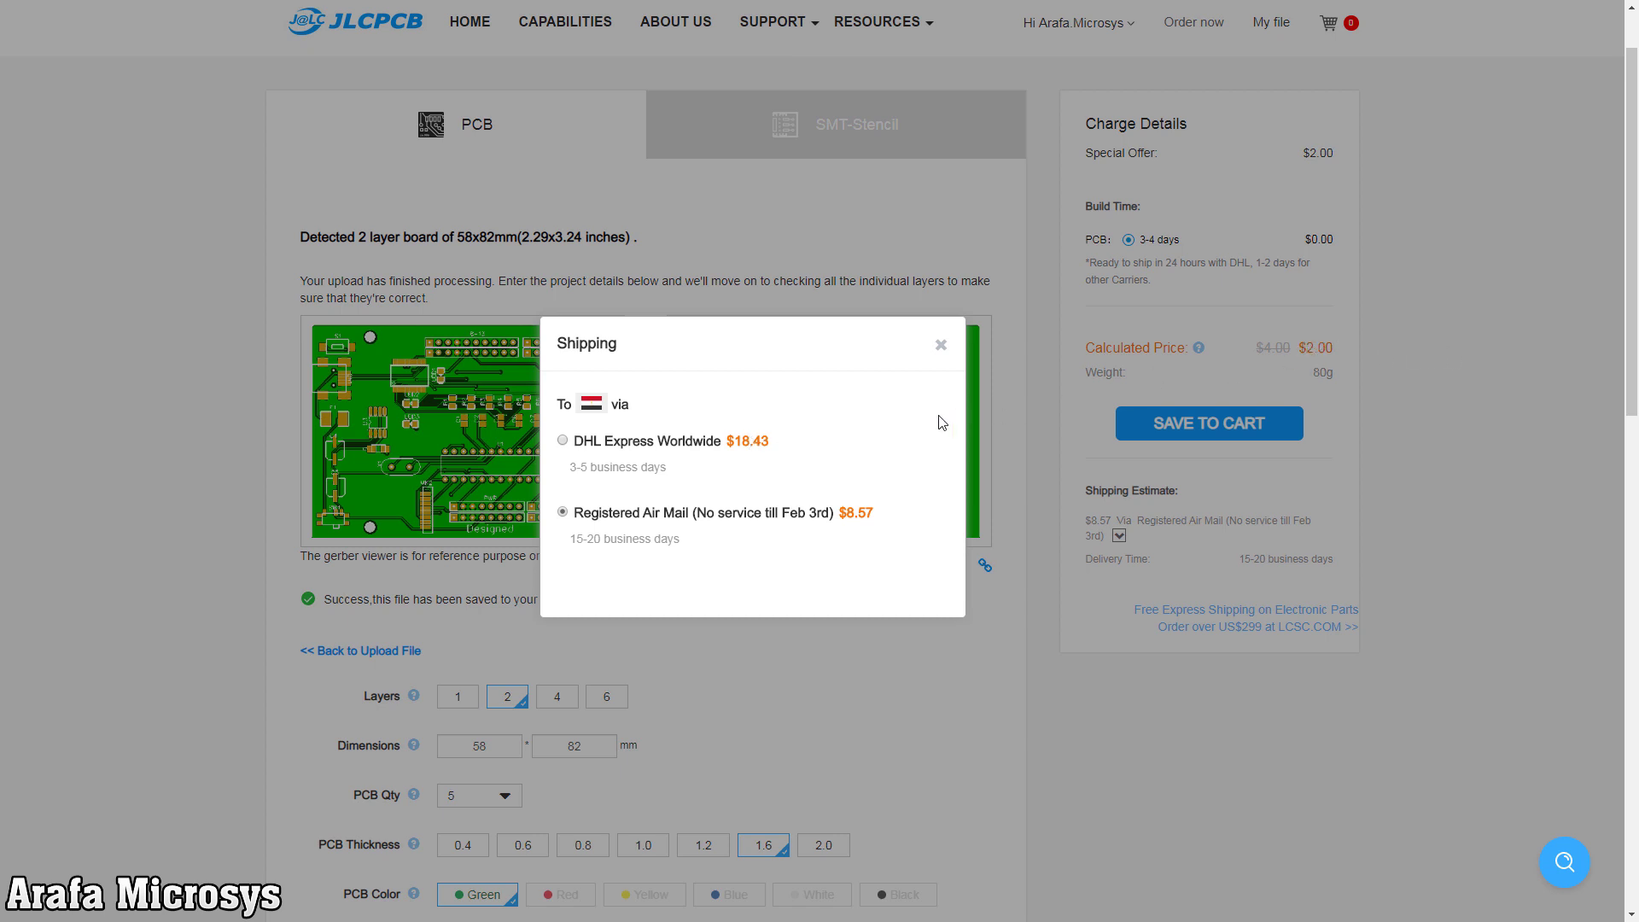
click(942, 346)
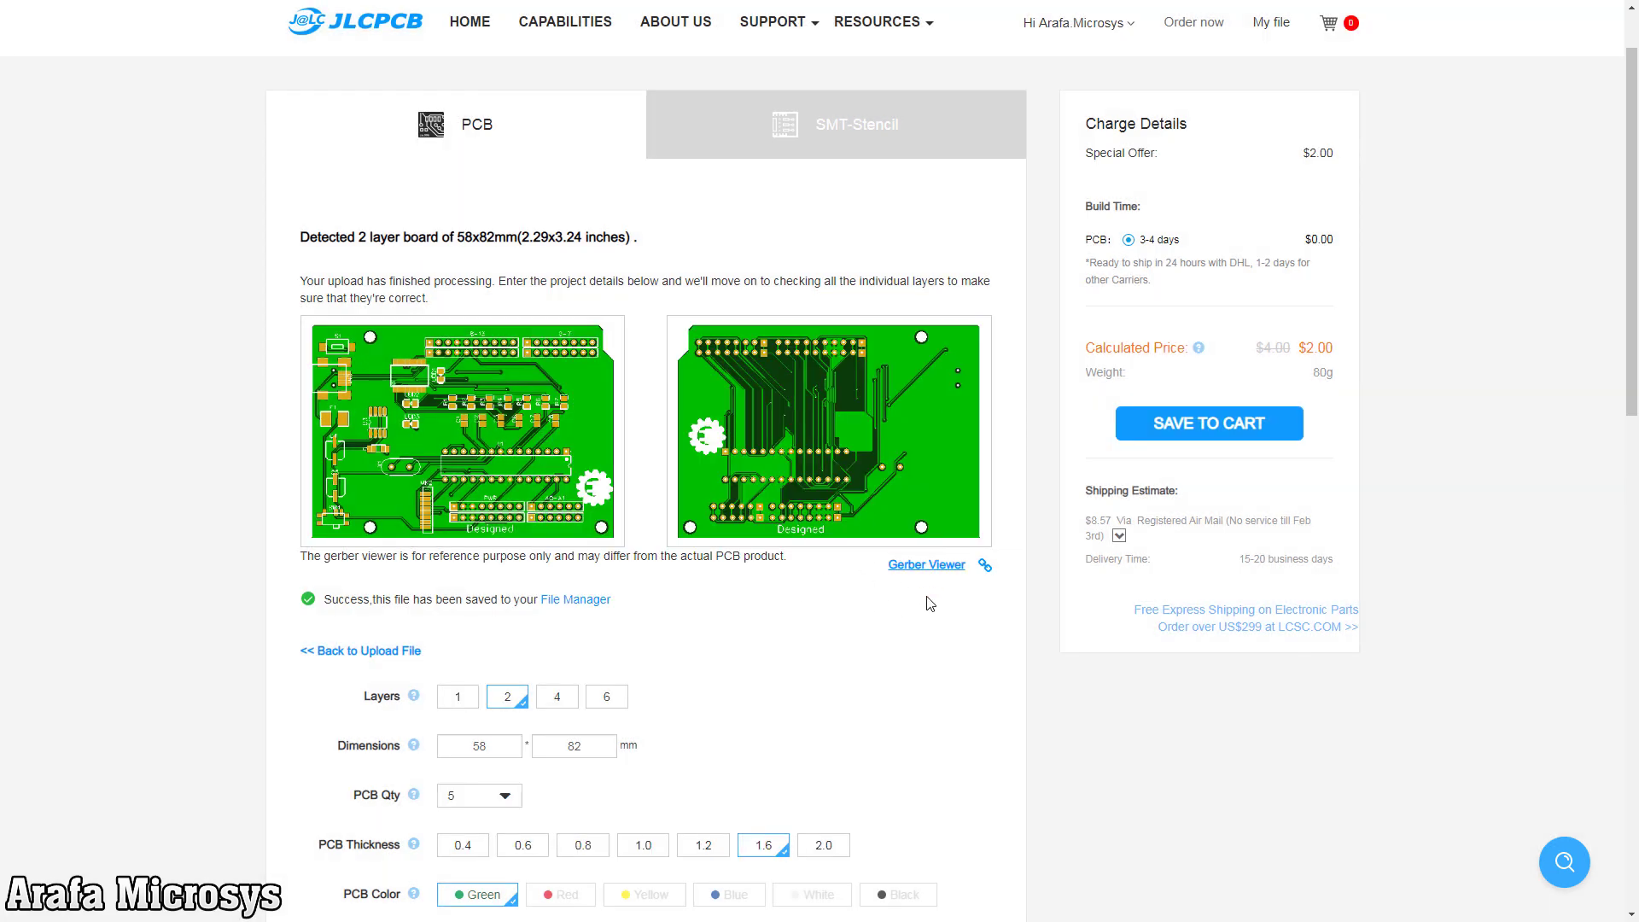
click(1120, 537)
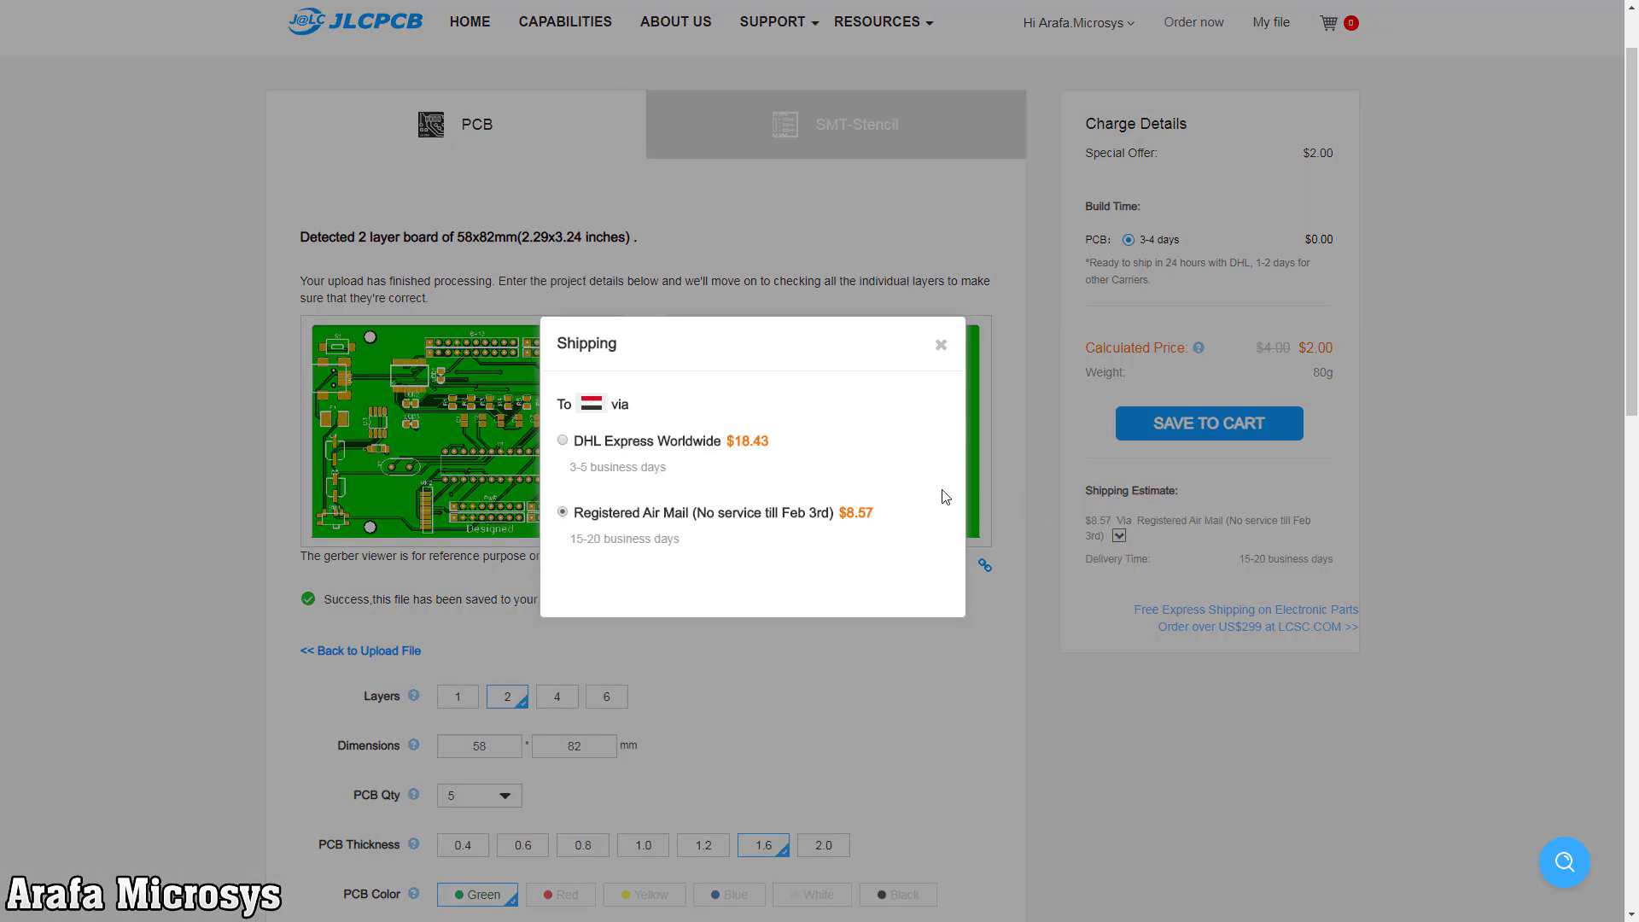
click(941, 347)
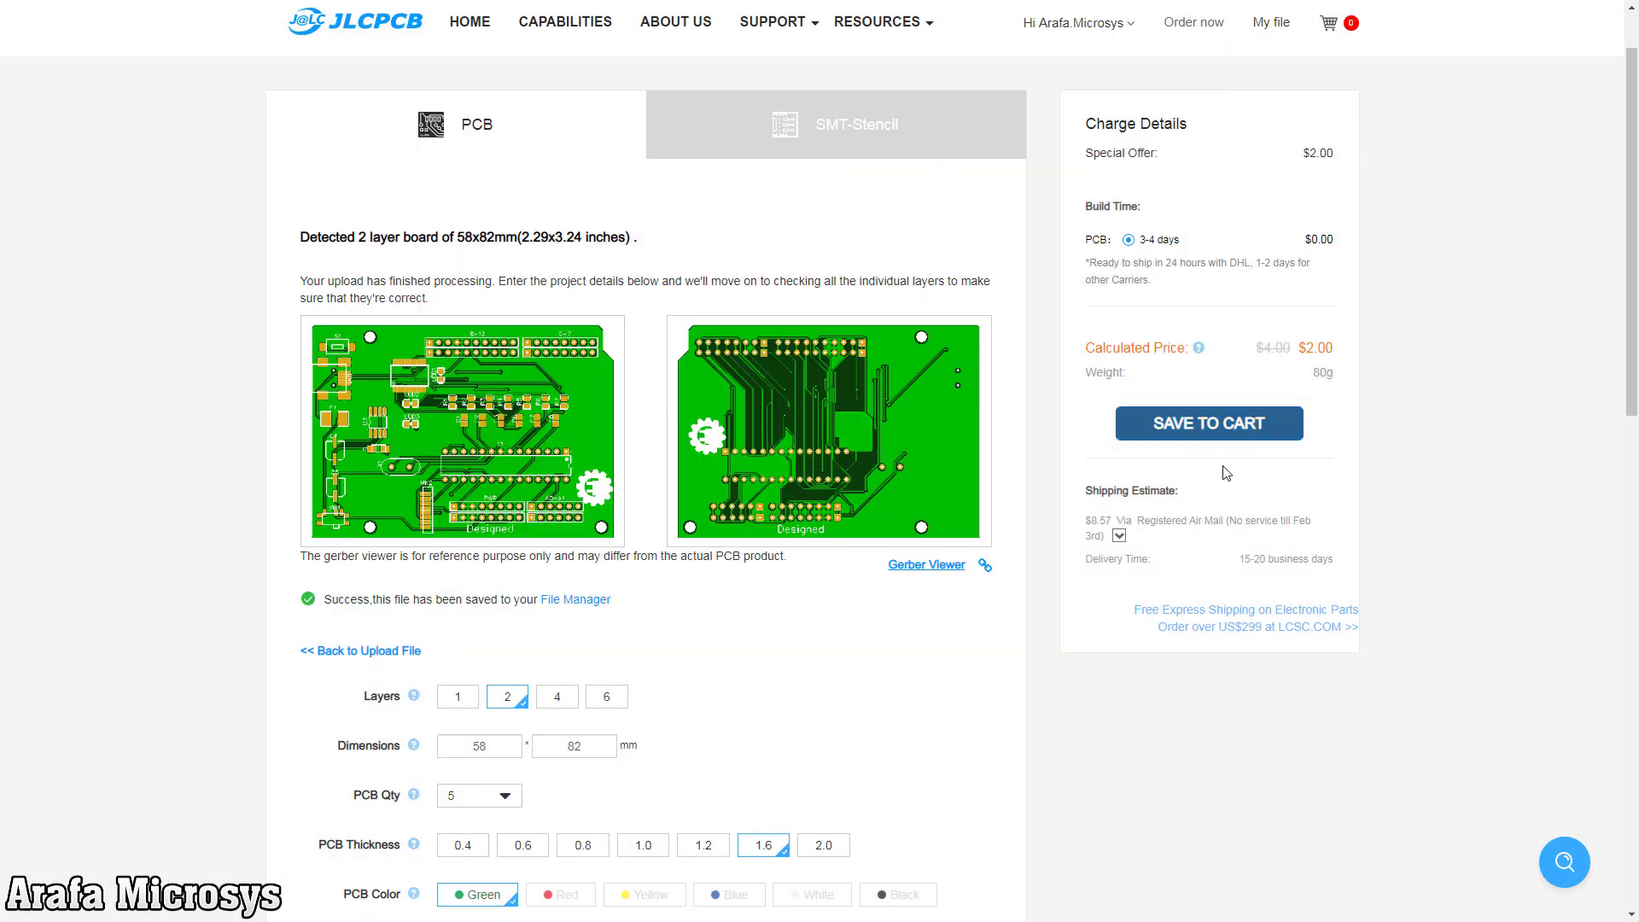
click(1119, 536)
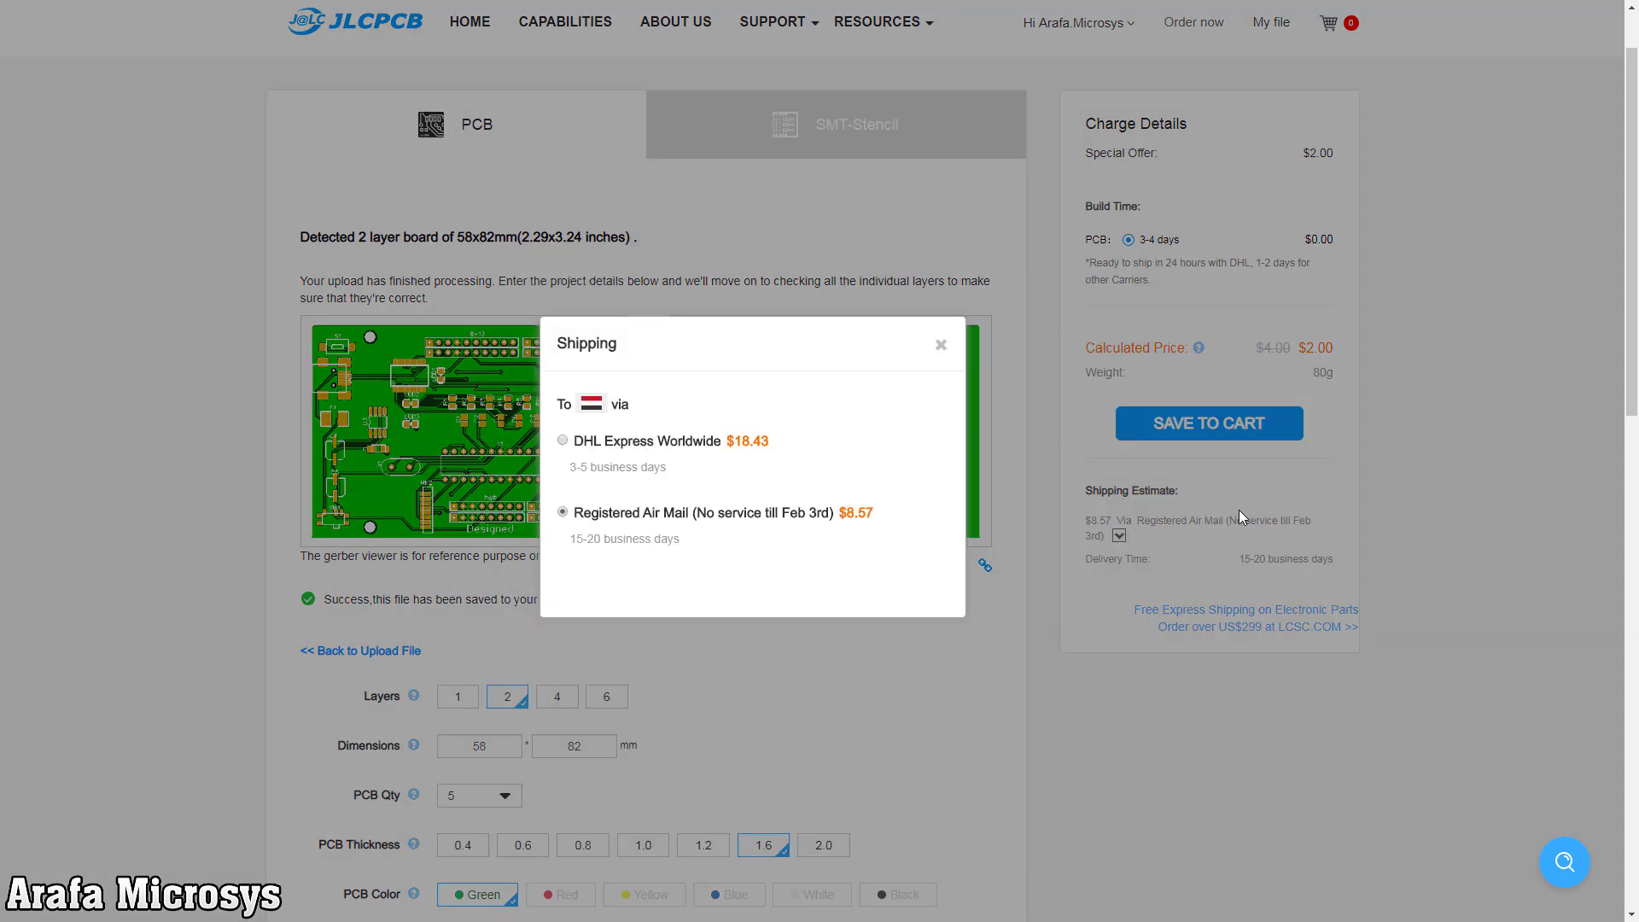
click(941, 346)
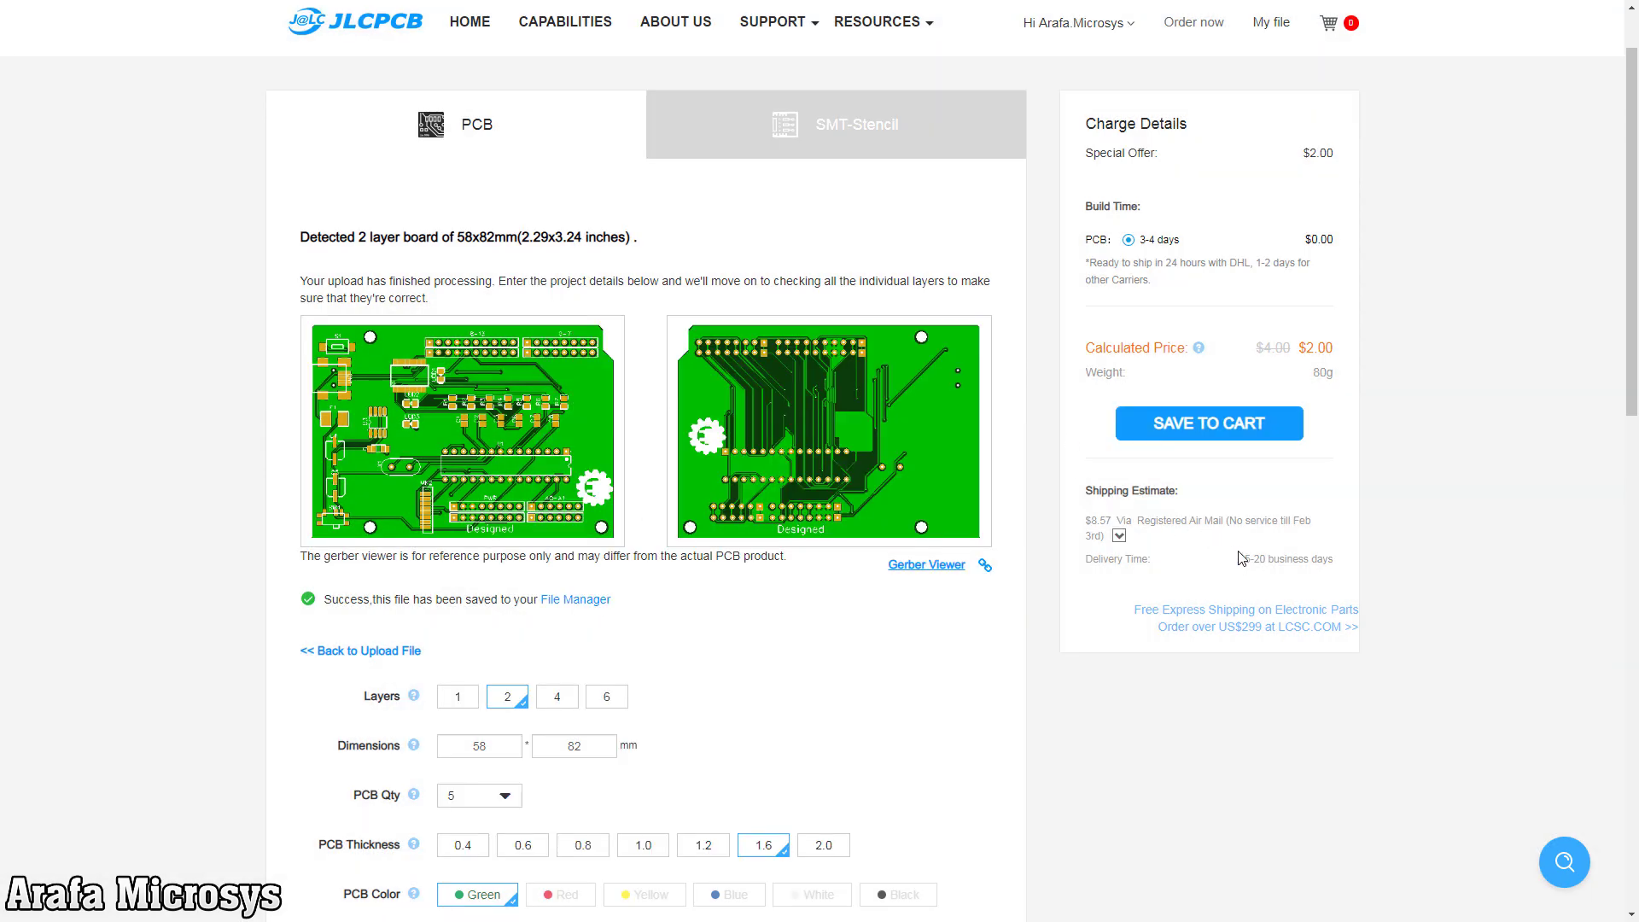
Step: Change the shipping method for the estimate to DHL Express Worldwide
click(1119, 536)
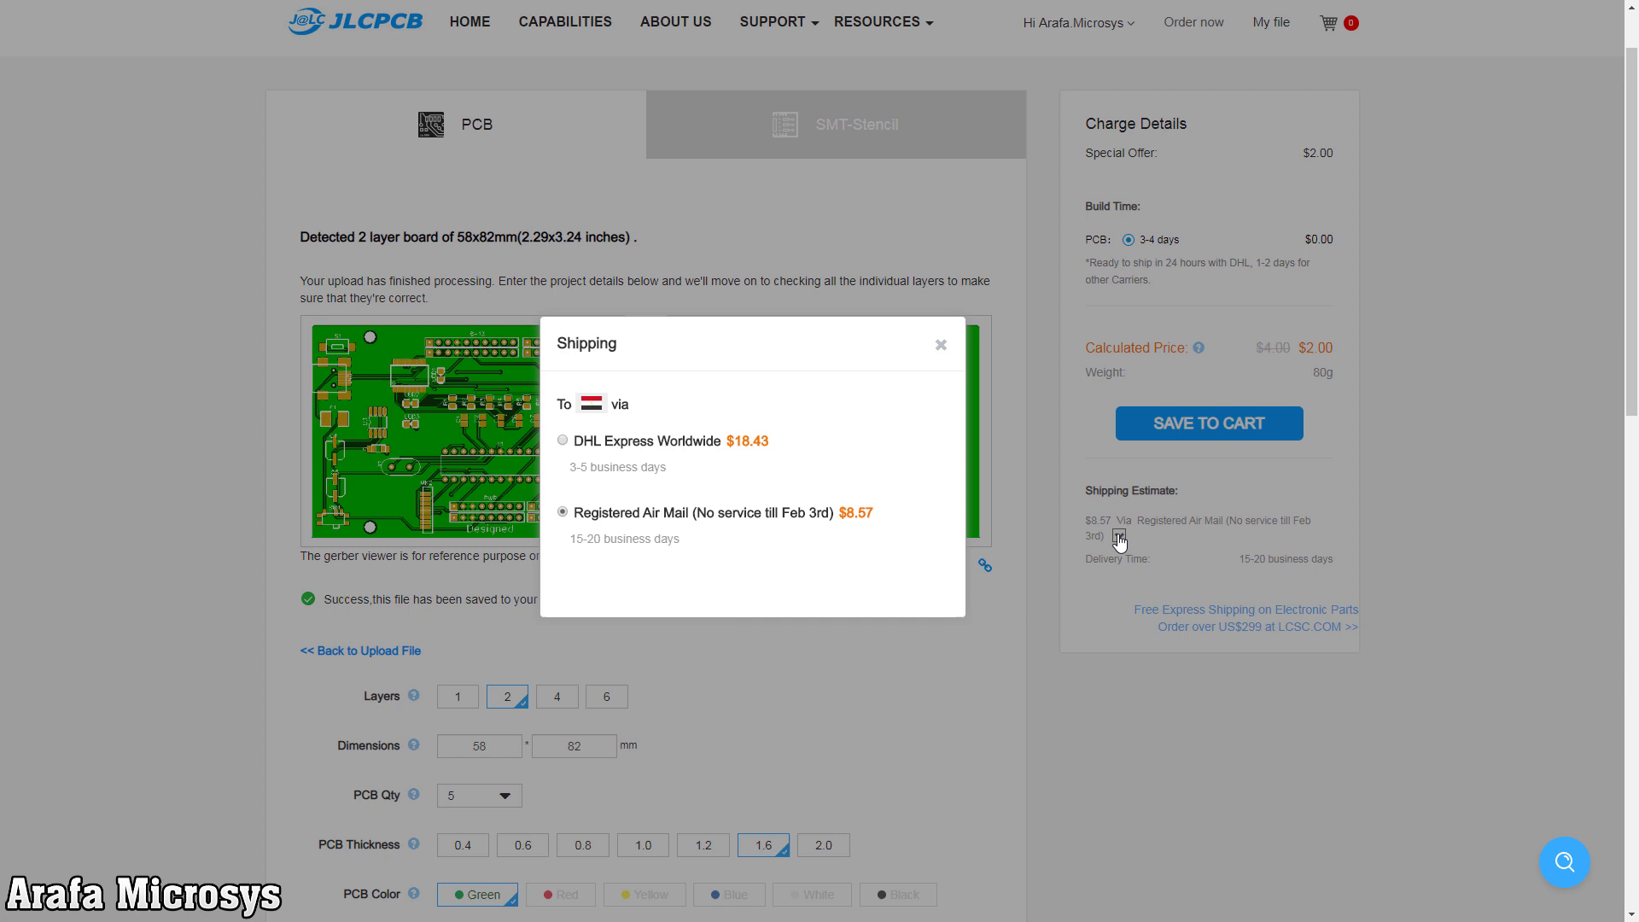
click(659, 447)
click(939, 347)
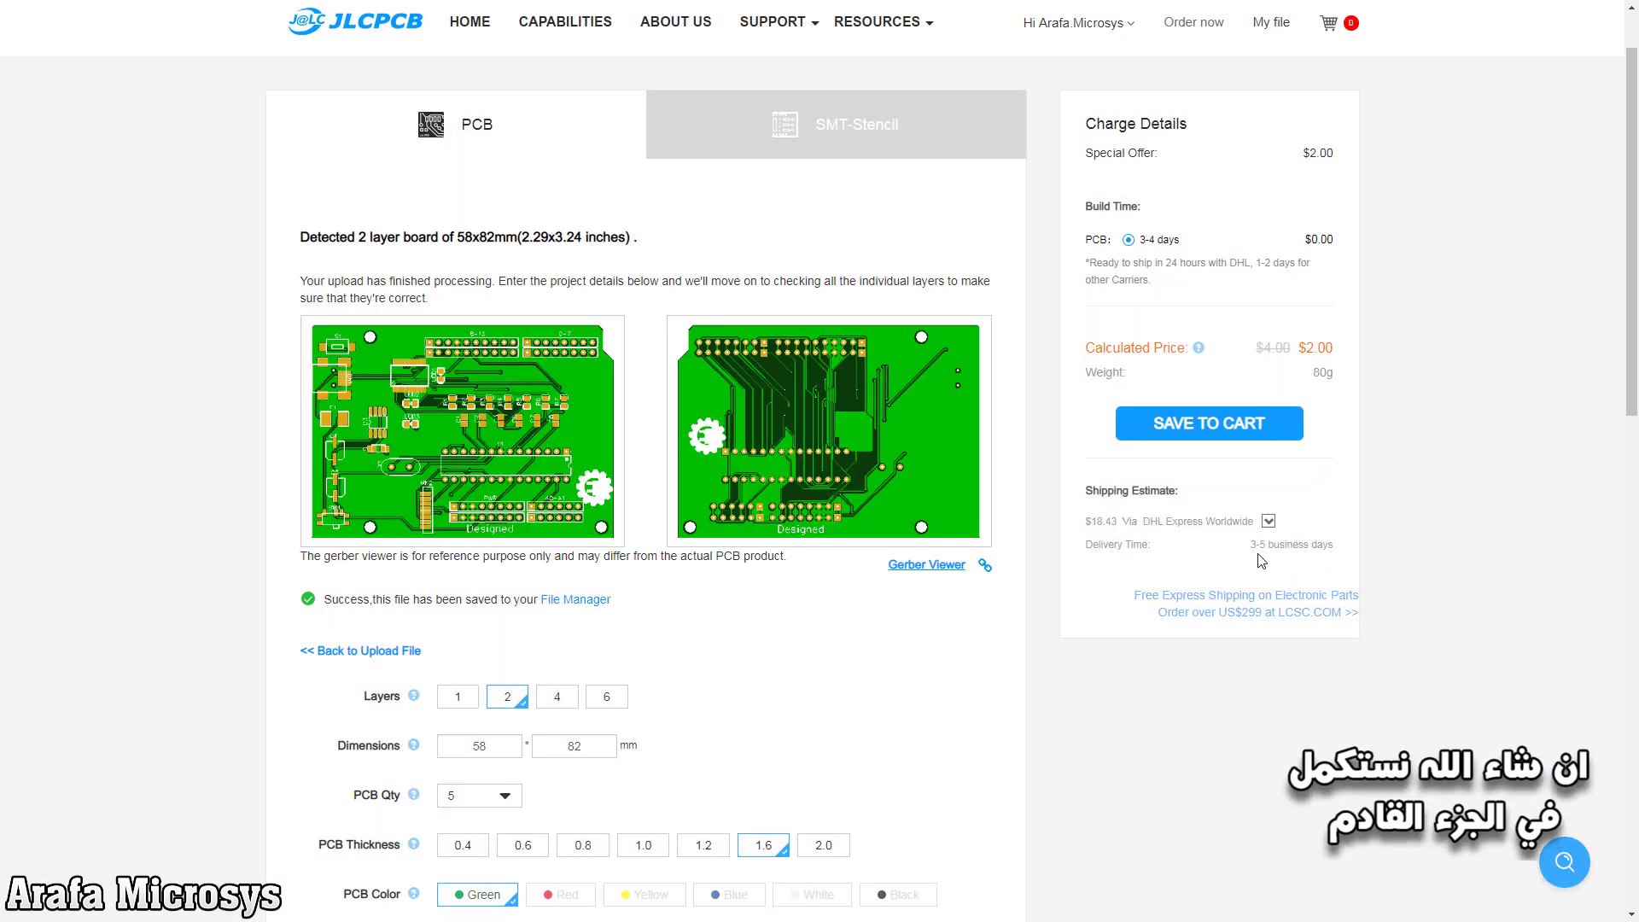
scroll(1263, 559, up, 1)
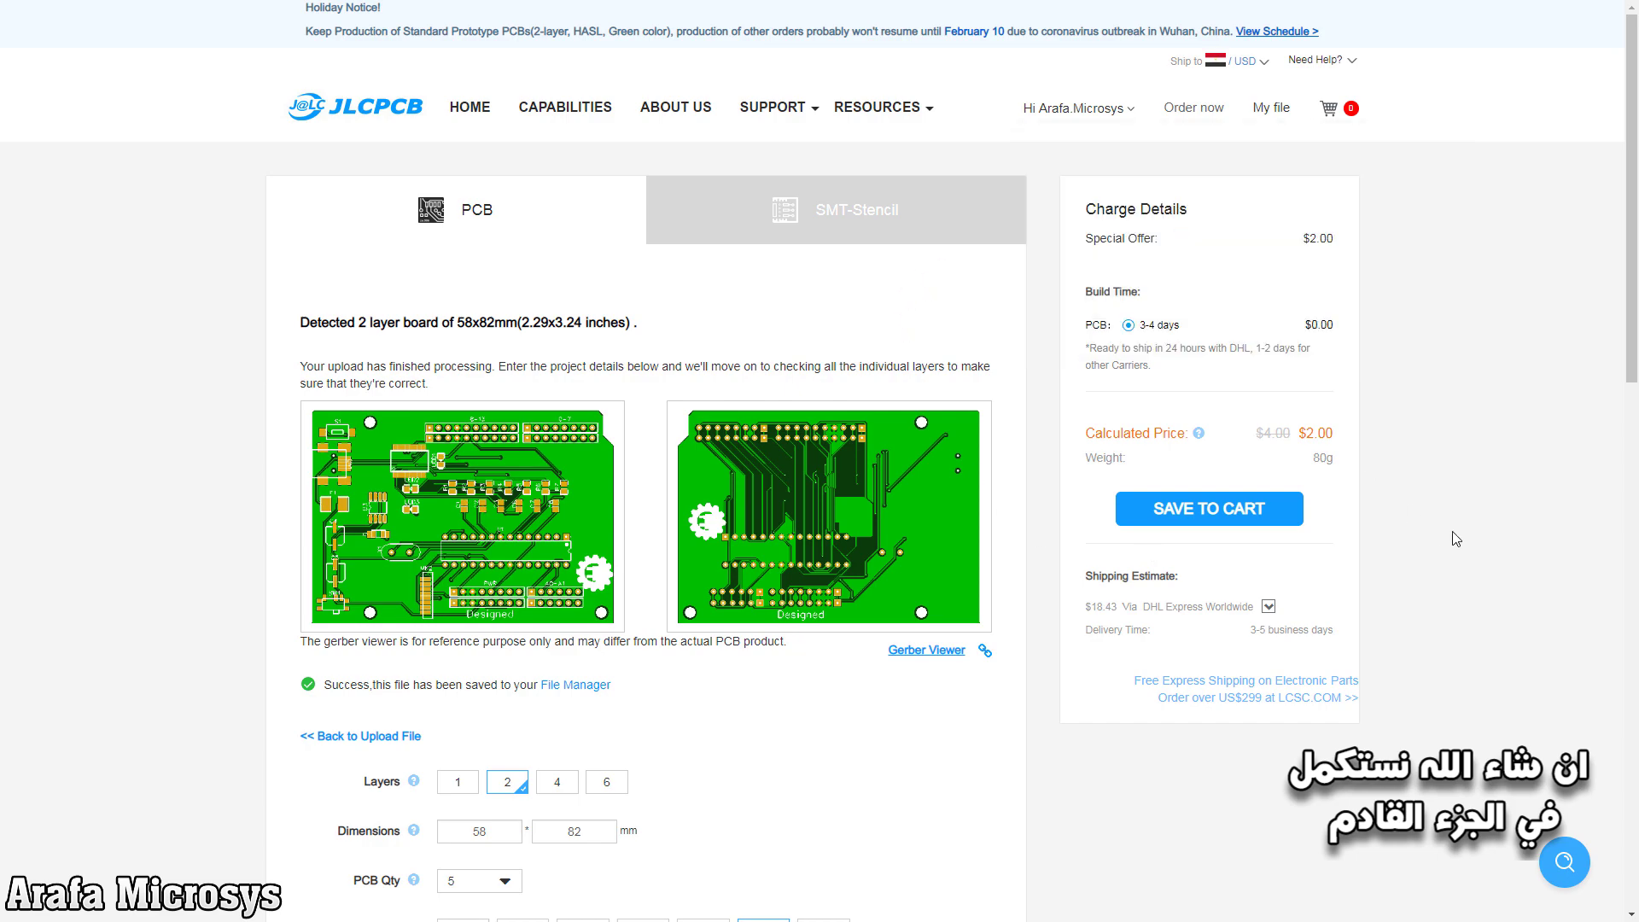